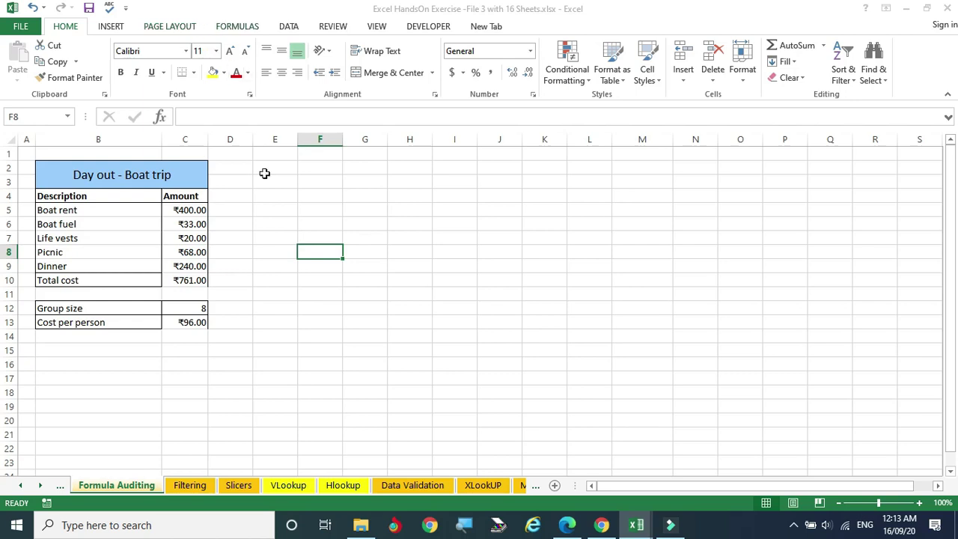
Step: Examine the boat trip table's amounts, the group size, and the formula behind the cost per person in C13
click(57, 172)
drag(56, 172, 179, 322)
click(390, 229)
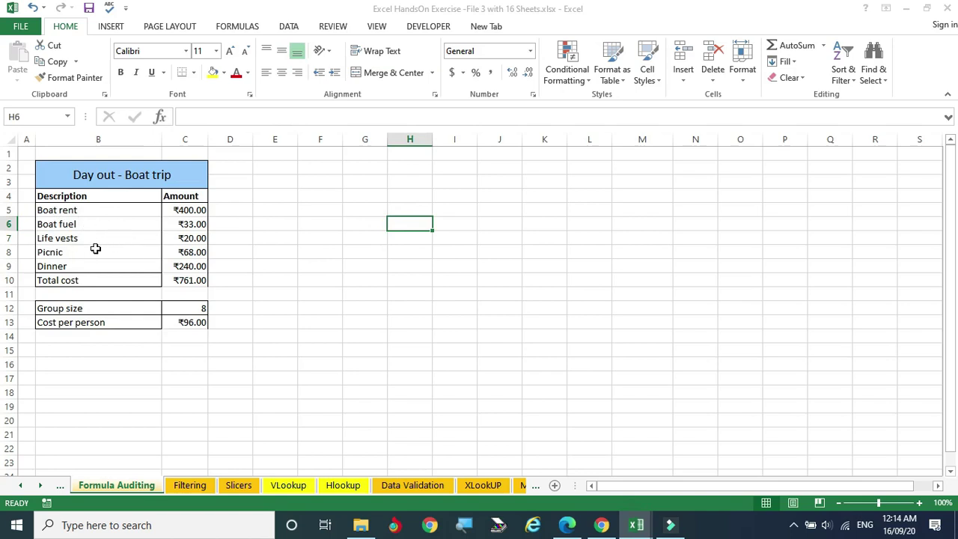
drag(188, 211, 188, 280)
click(302, 234)
click(190, 212)
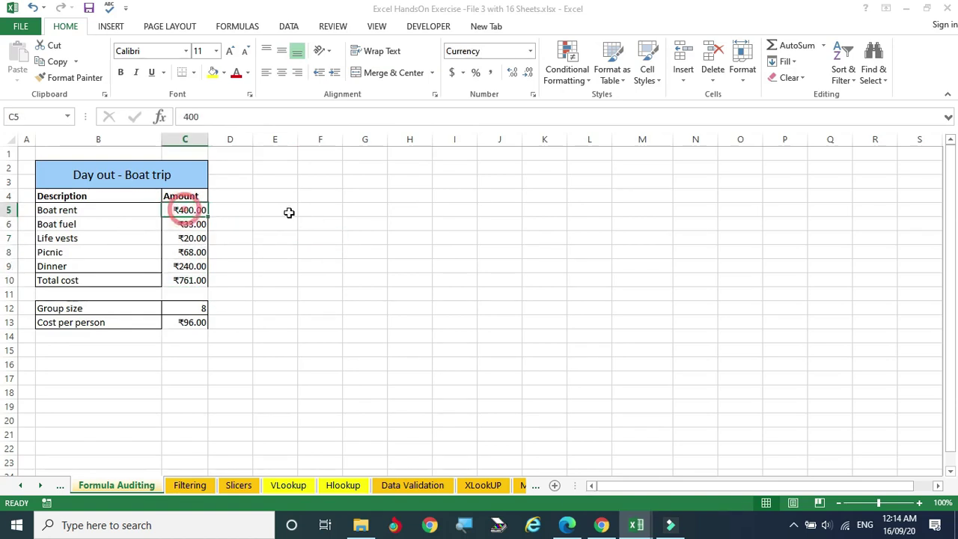
click(185, 325)
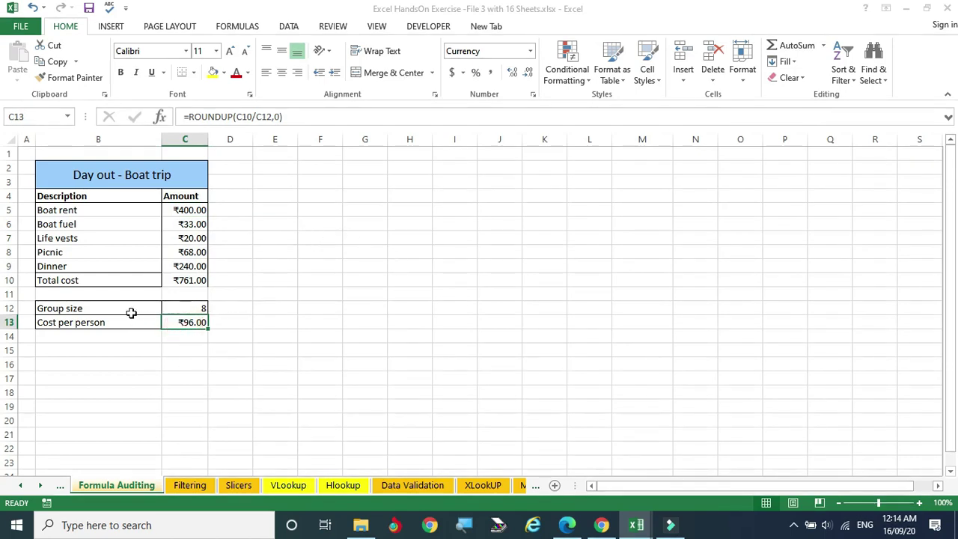
click(188, 308)
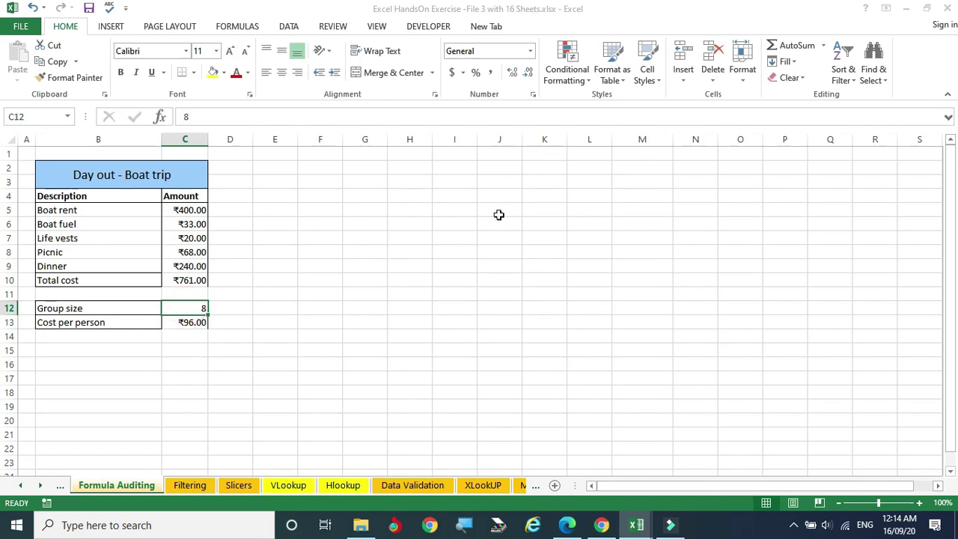
click(185, 322)
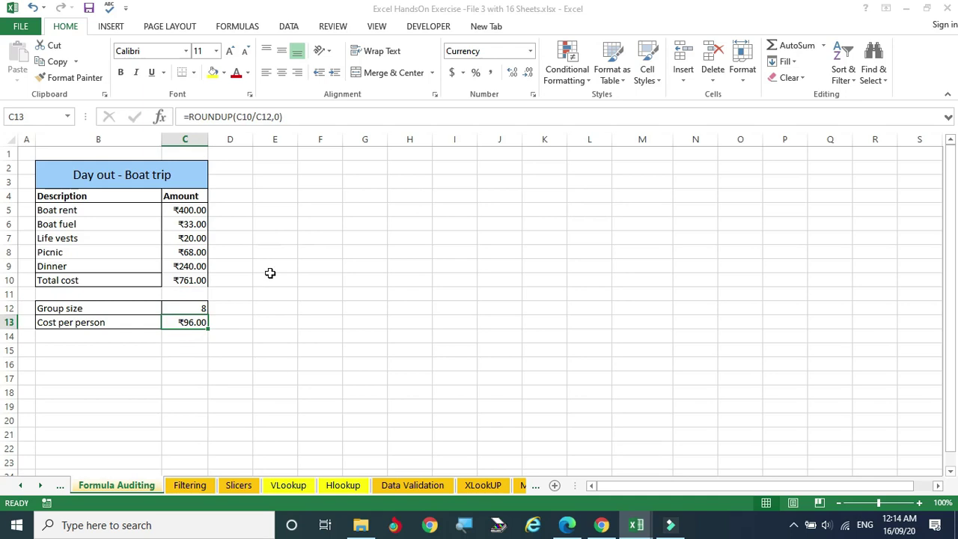
drag(188, 212, 192, 277)
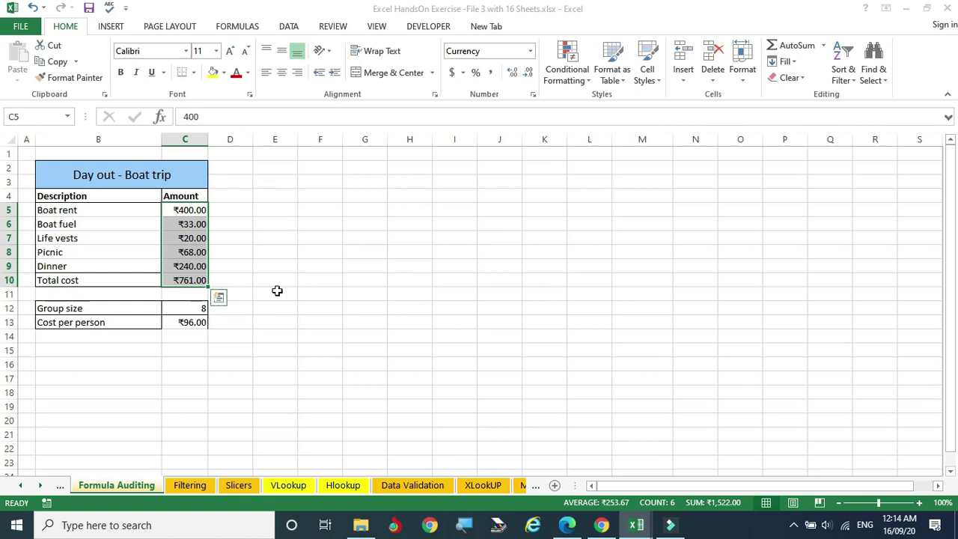
click(177, 321)
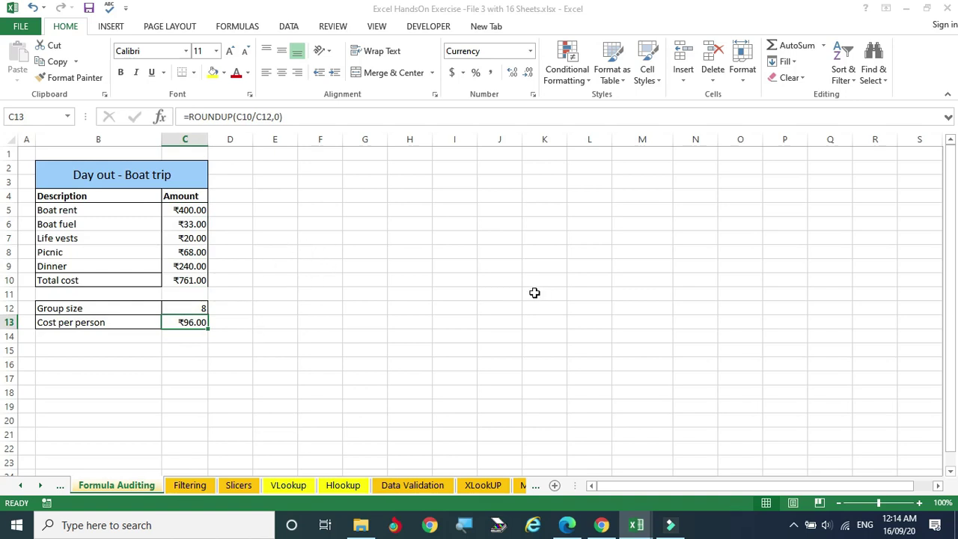
key(F2)
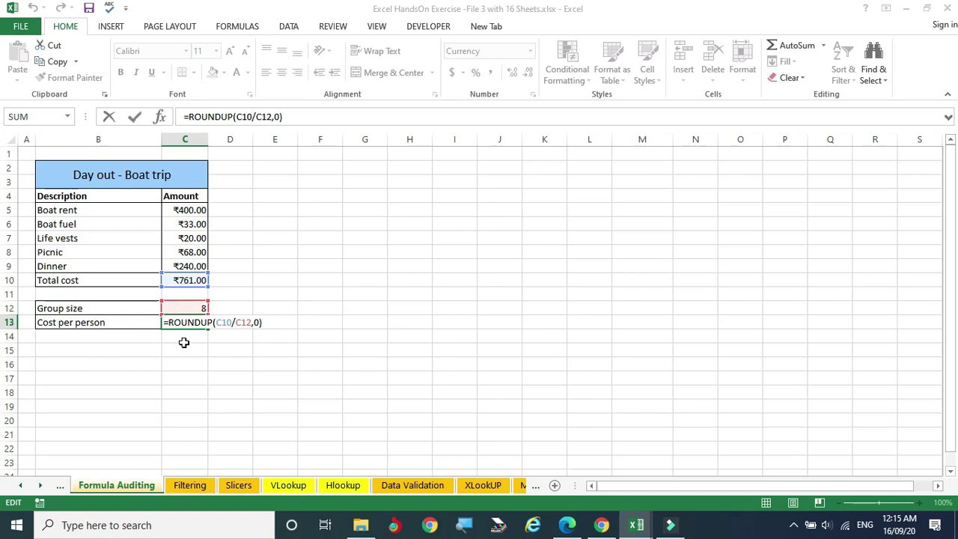
click(311, 282)
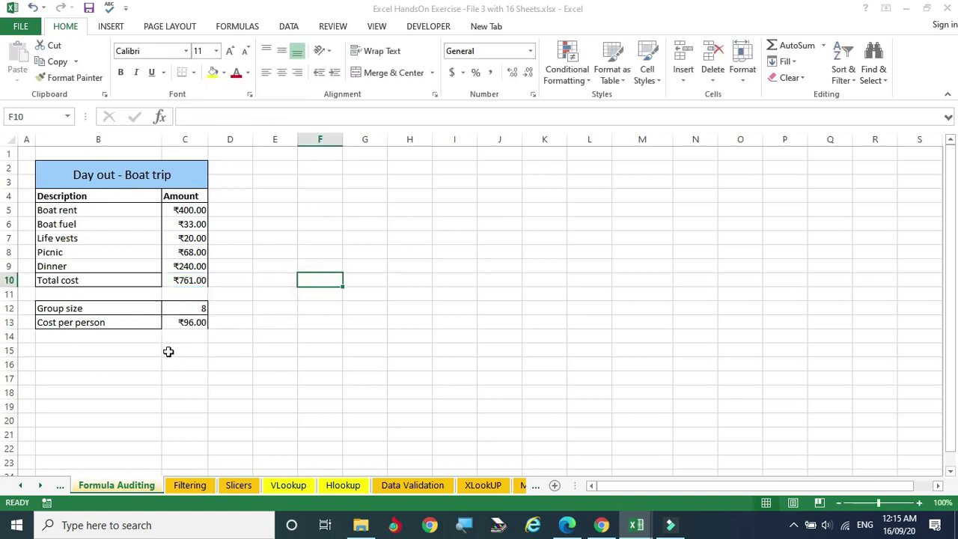
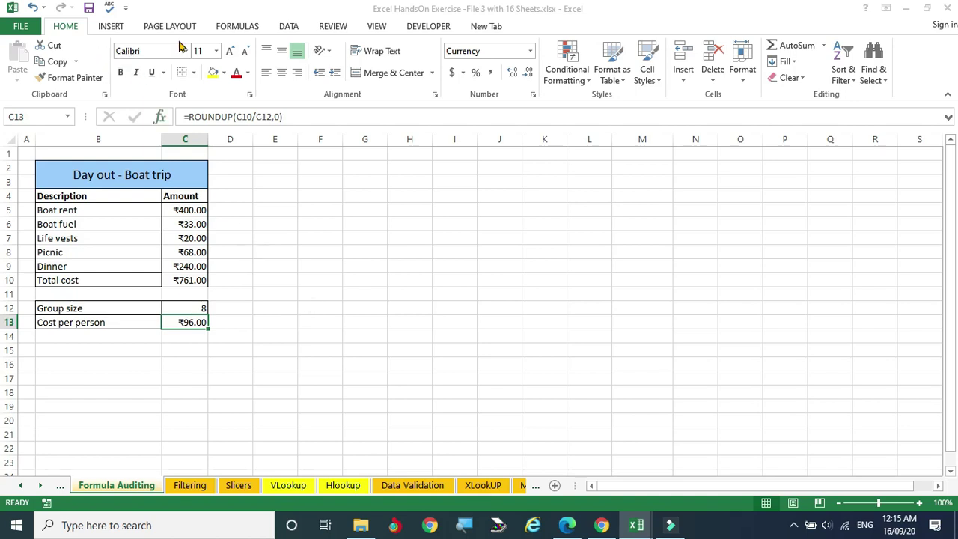
Step: Evaluate the cost per person formula in C13 stage by stage through to its final result, and close the evaluation
click(229, 29)
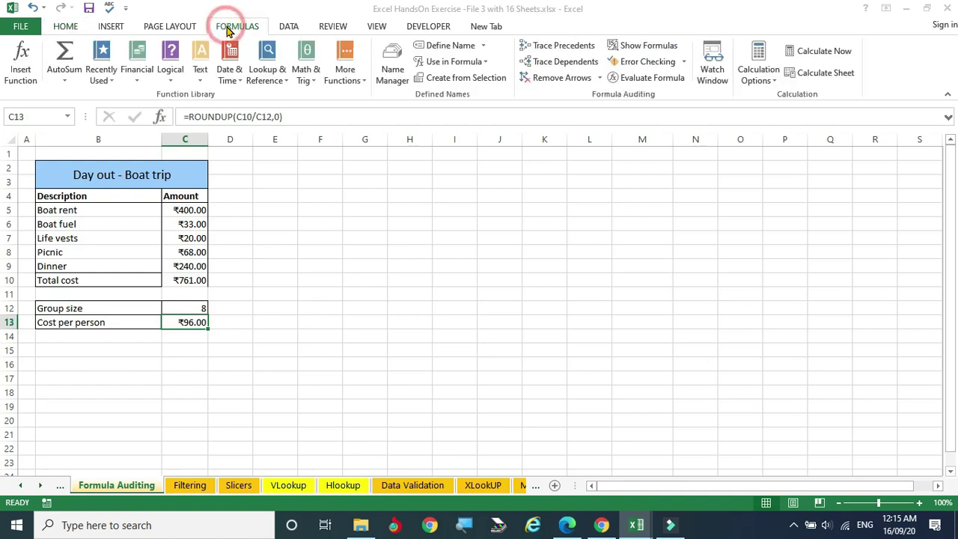
click(650, 79)
drag(363, 135, 427, 173)
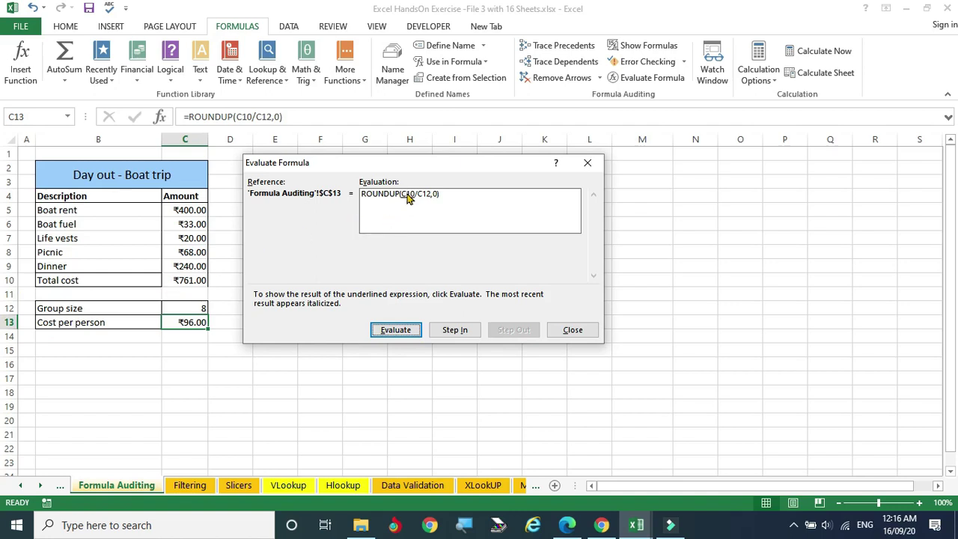
click(394, 328)
click(397, 330)
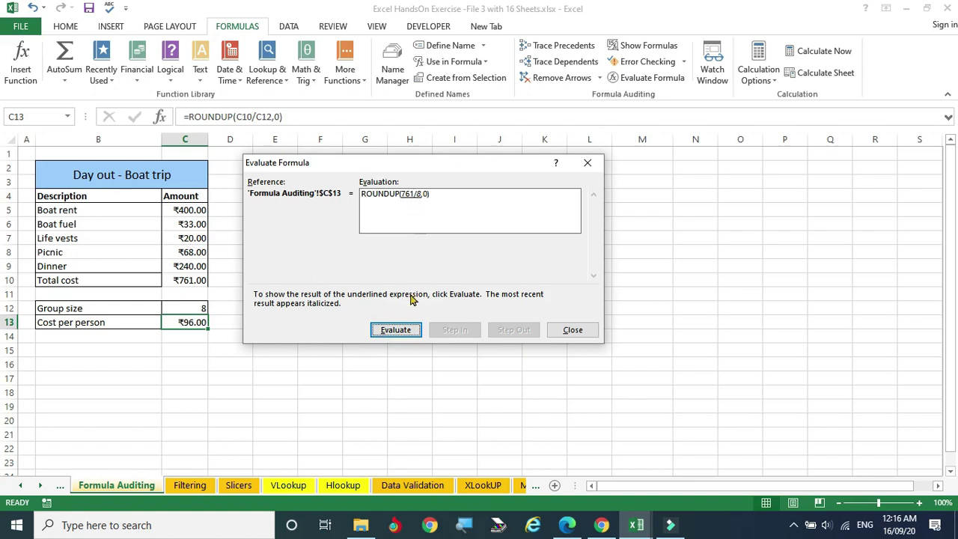
click(395, 333)
click(392, 331)
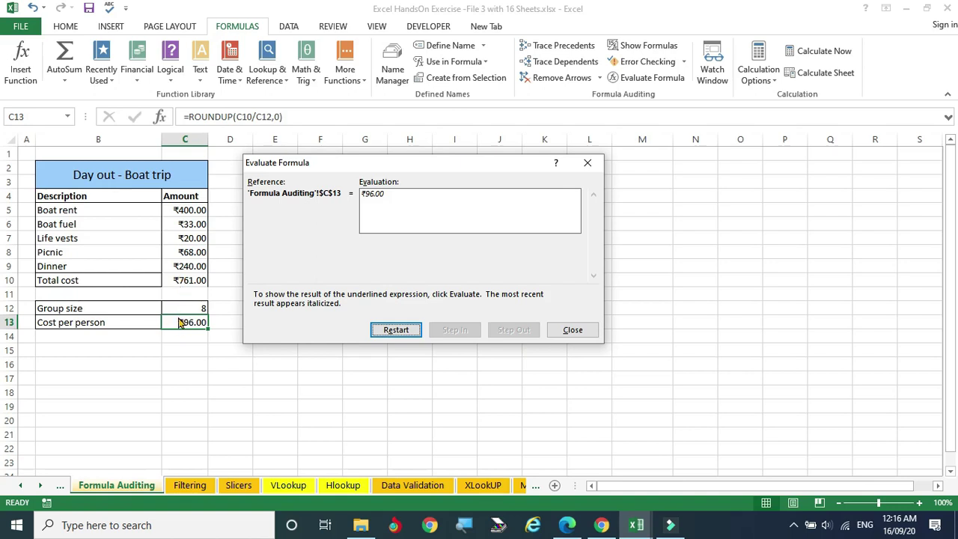
drag(408, 167, 591, 167)
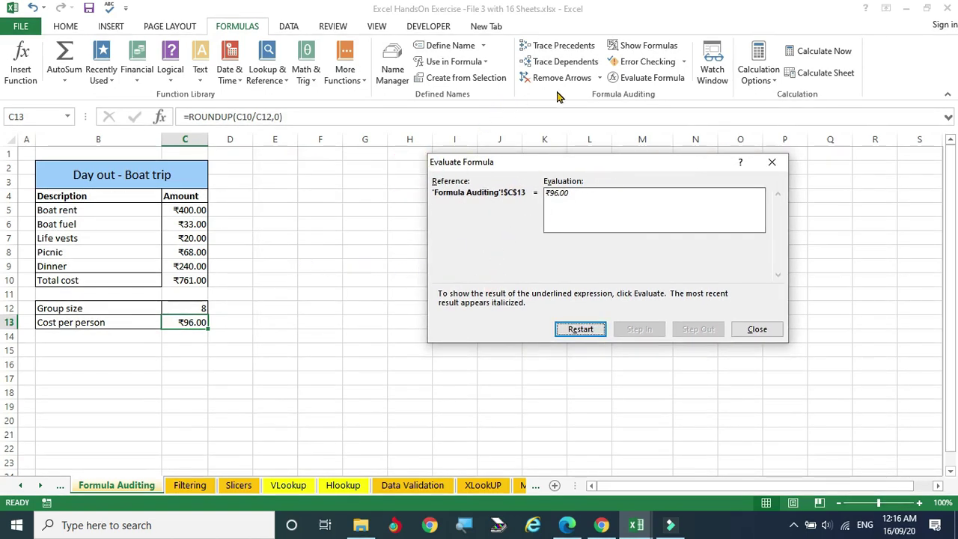
click(755, 330)
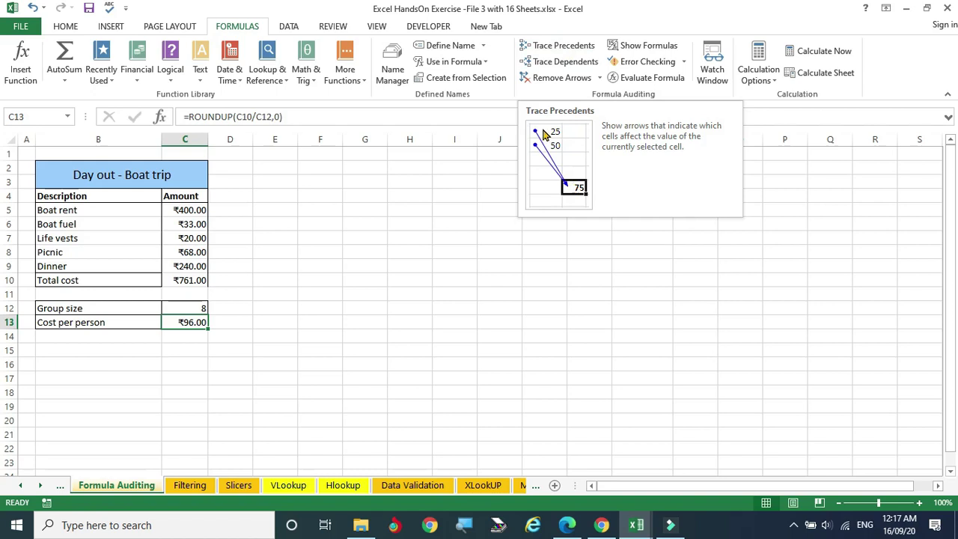
Step: Trace the precedents of the cost per person cell C13
click(406, 247)
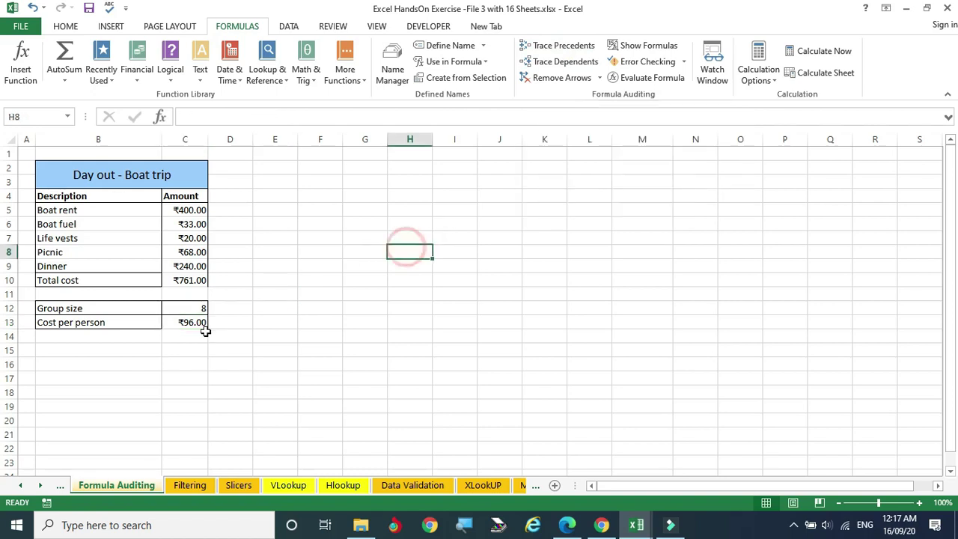
click(182, 323)
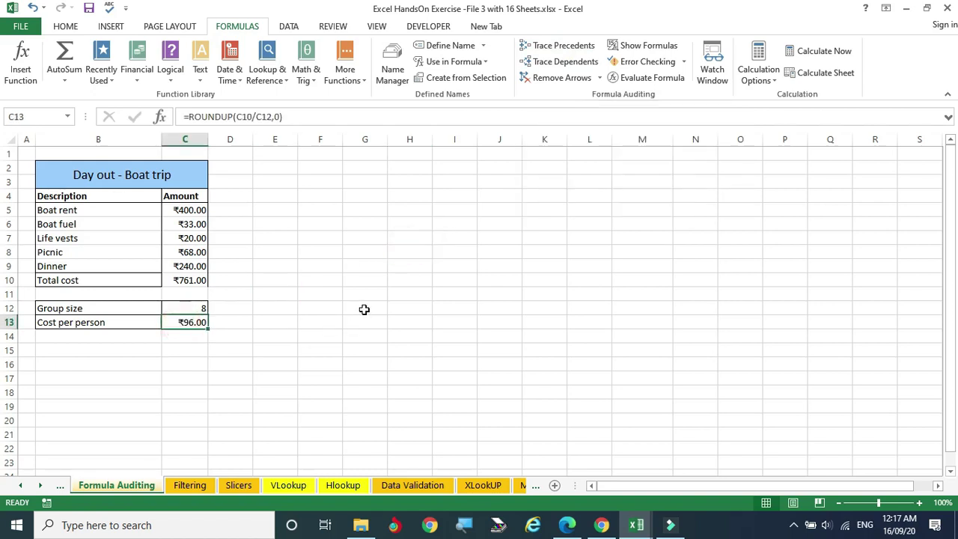
click(560, 49)
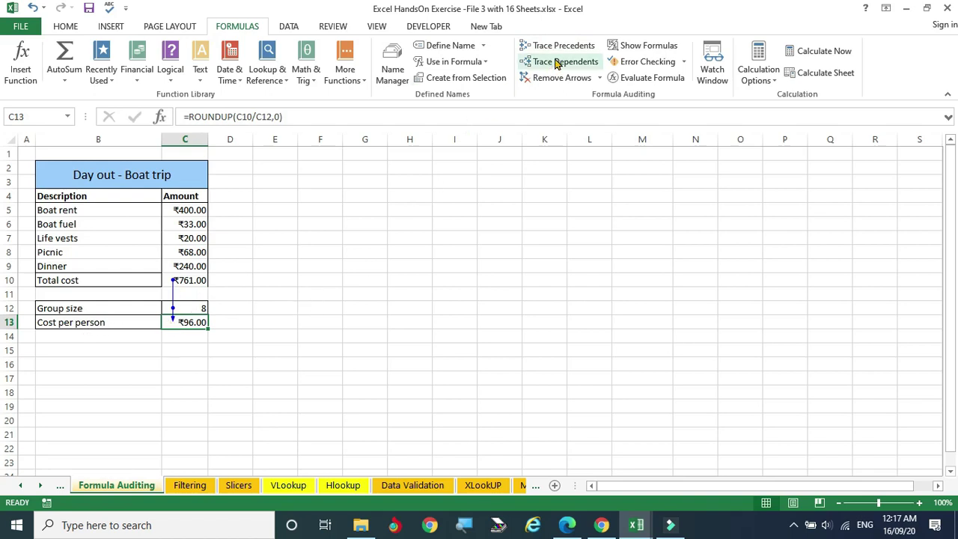
Step: Move the group size and cost per person block to F14:G15 and widen column F to fit its labels
drag(49, 308, 198, 319)
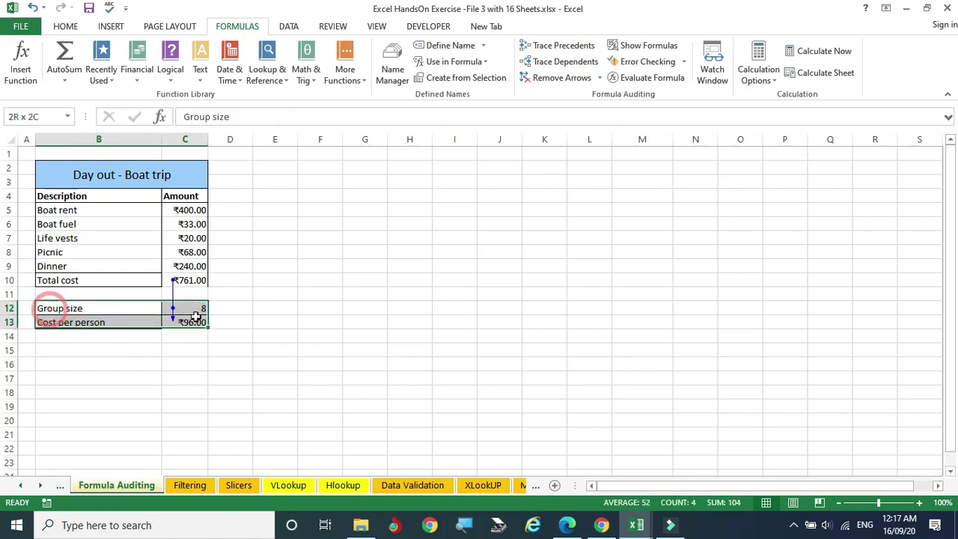
mouse_move(116, 328)
mouse_down()
mouse_move(364, 304)
mouse_move(329, 353)
mouse_up()
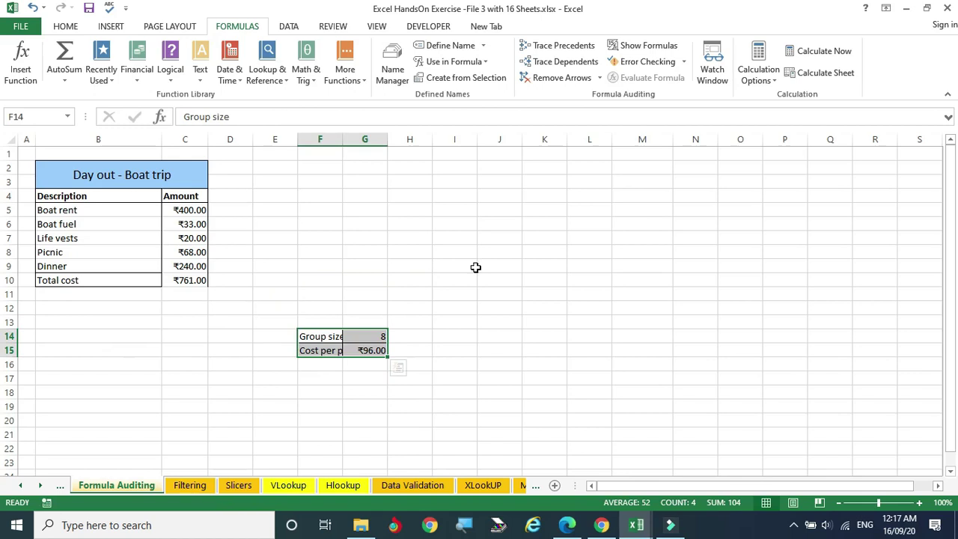
click(369, 353)
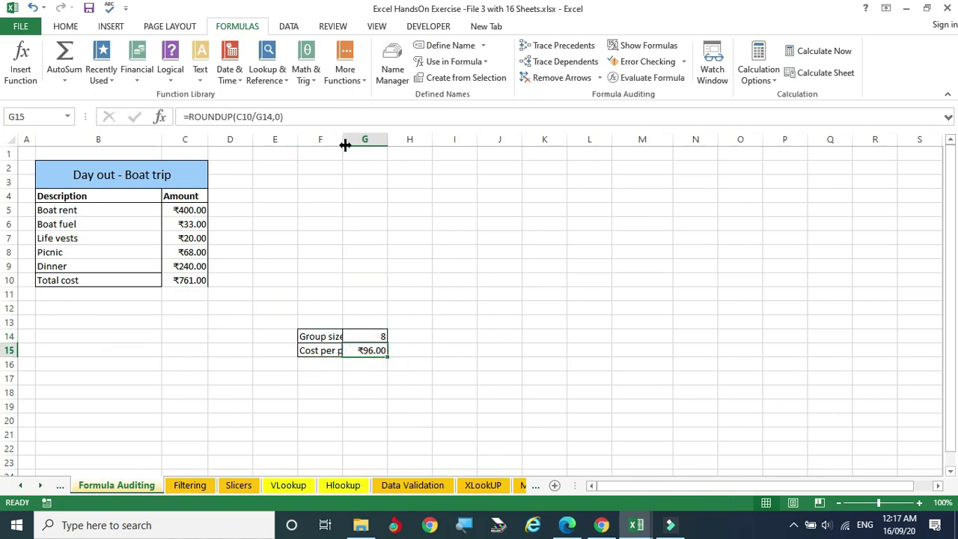
drag(343, 141, 384, 150)
Step: Trace the precedents of the cost per person cell G15, and remove the tracer arrows
click(404, 349)
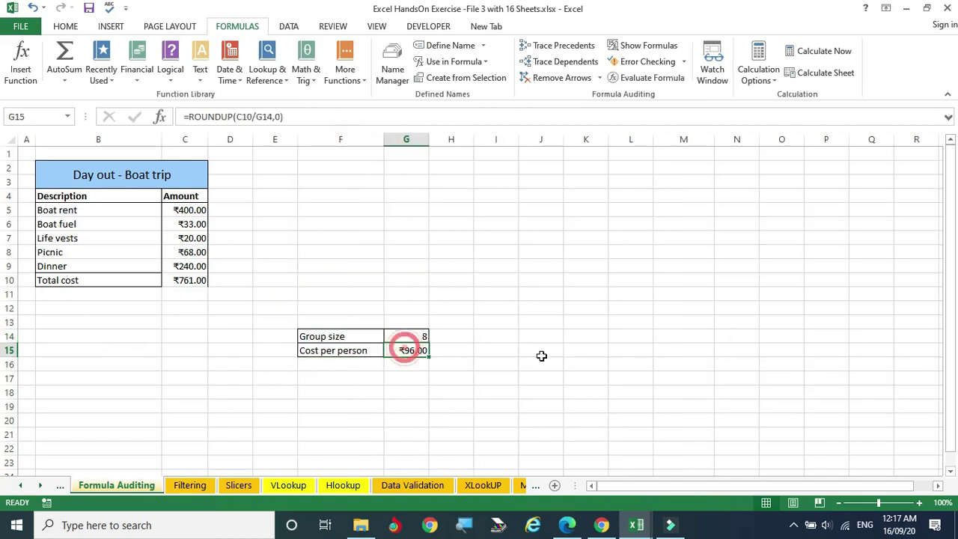
click(567, 48)
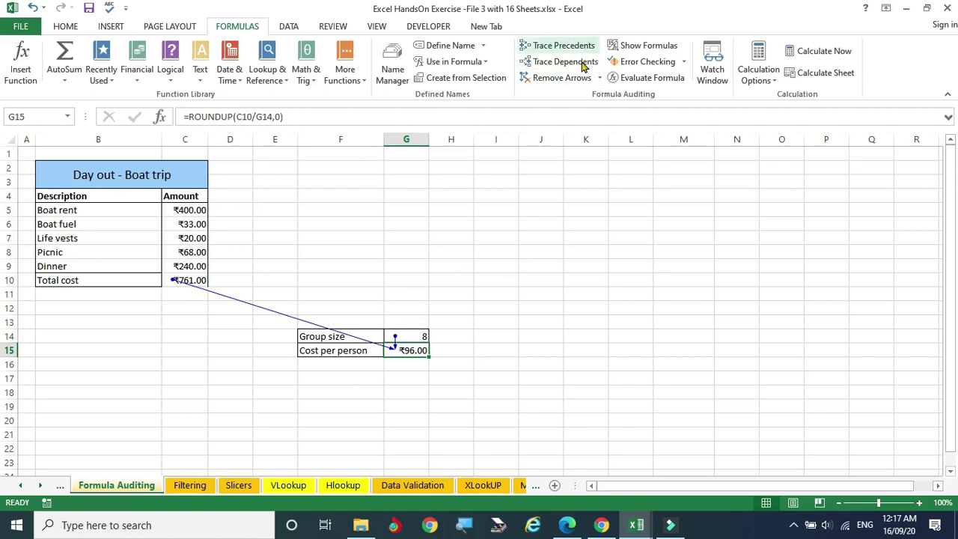
click(555, 81)
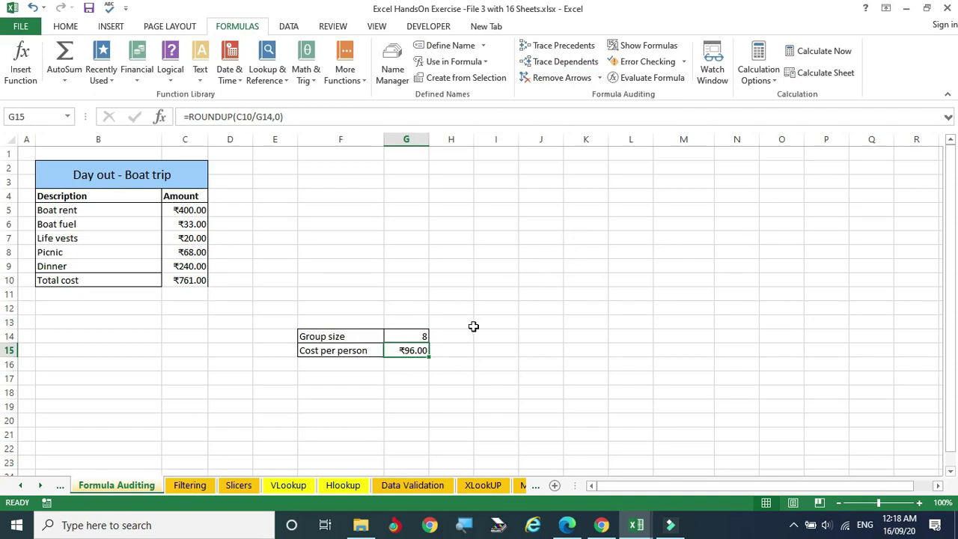
Step: On the Filtering sheet, clear all contents and formatting of the filter exercise table in A1:F18
click(190, 485)
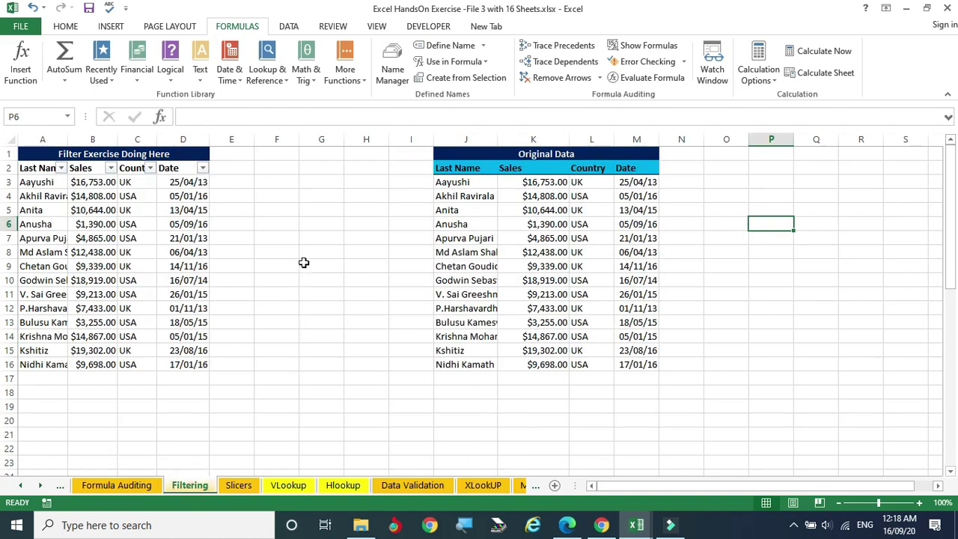
drag(263, 389, 41, 154)
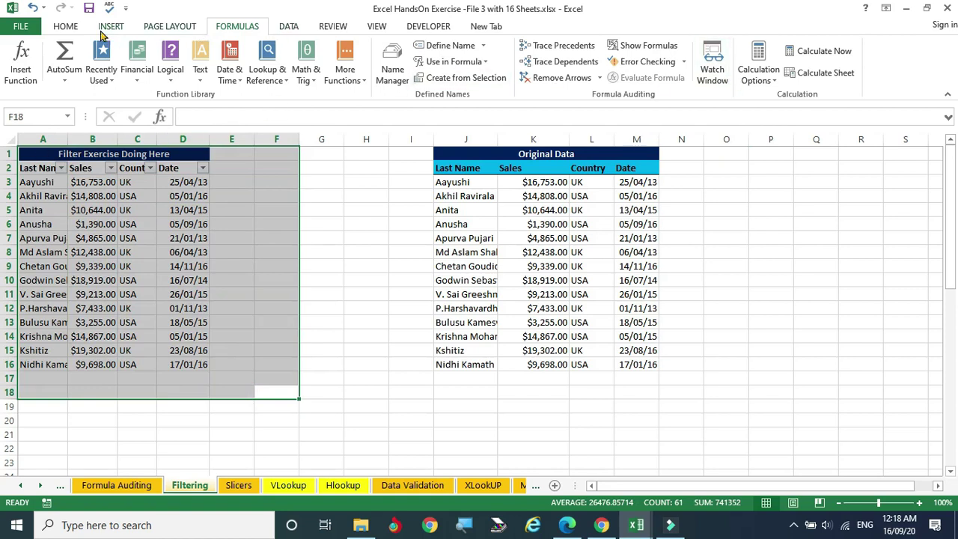
click(69, 27)
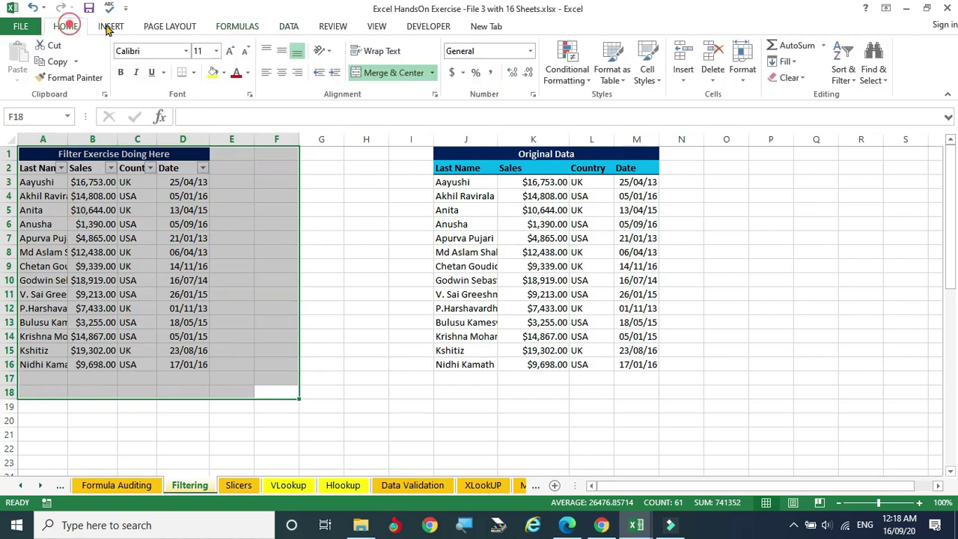
click(799, 78)
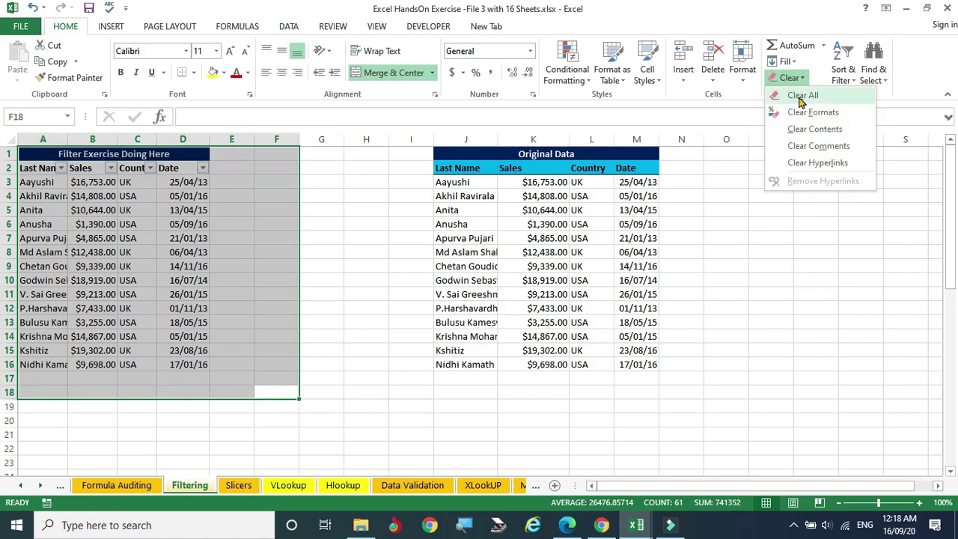
click(801, 95)
click(763, 282)
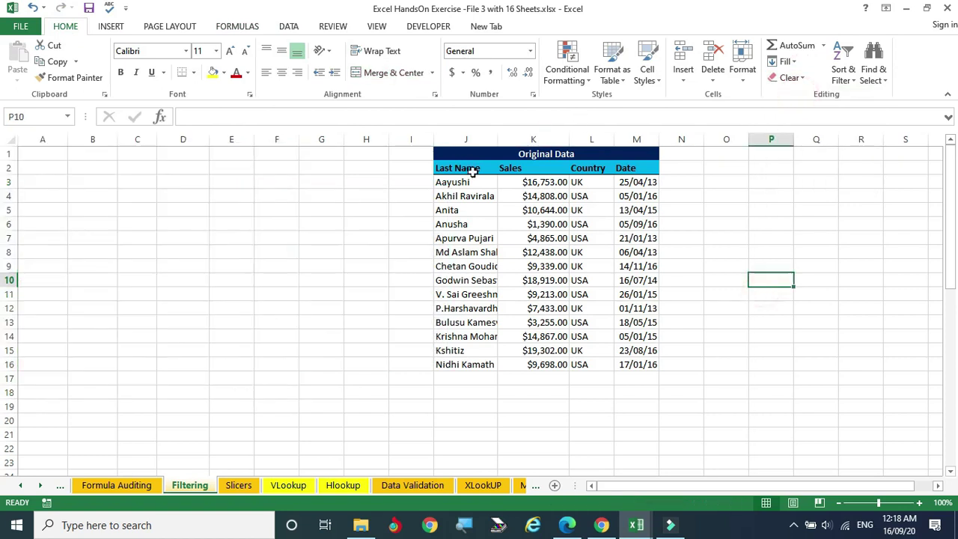
Step: Examine the Original Data table, comparing the Country entries with the last names in the first rows
drag(451, 154, 627, 364)
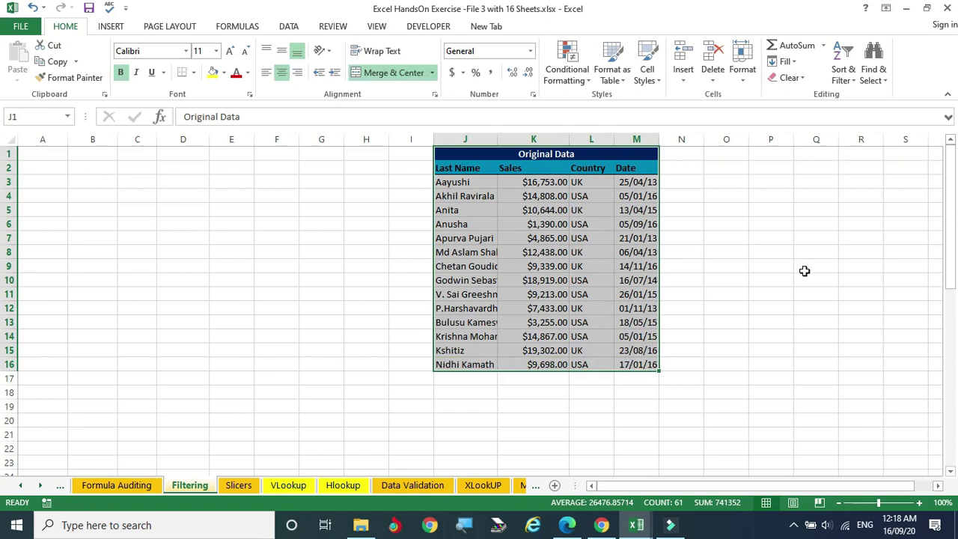
click(586, 182)
click(598, 204)
drag(594, 363, 581, 183)
click(723, 206)
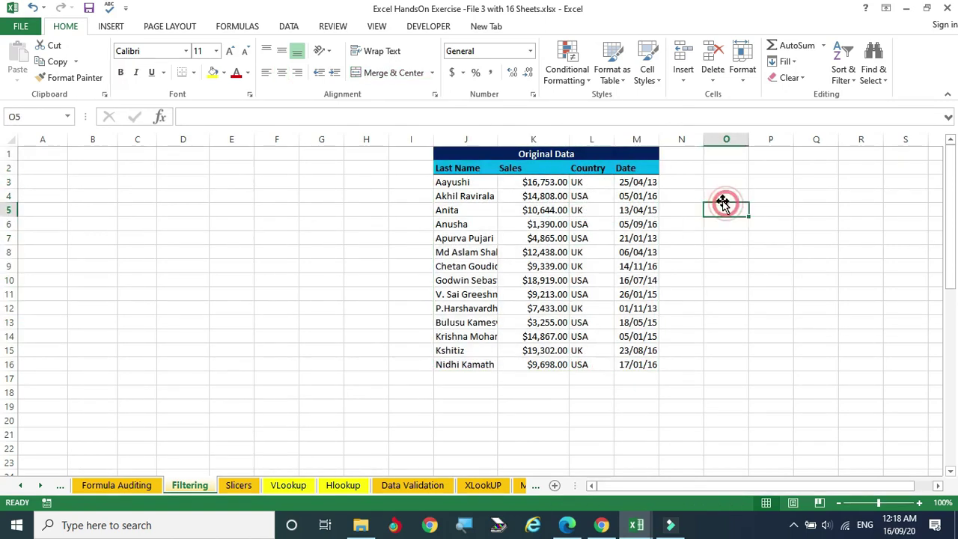
click(592, 182)
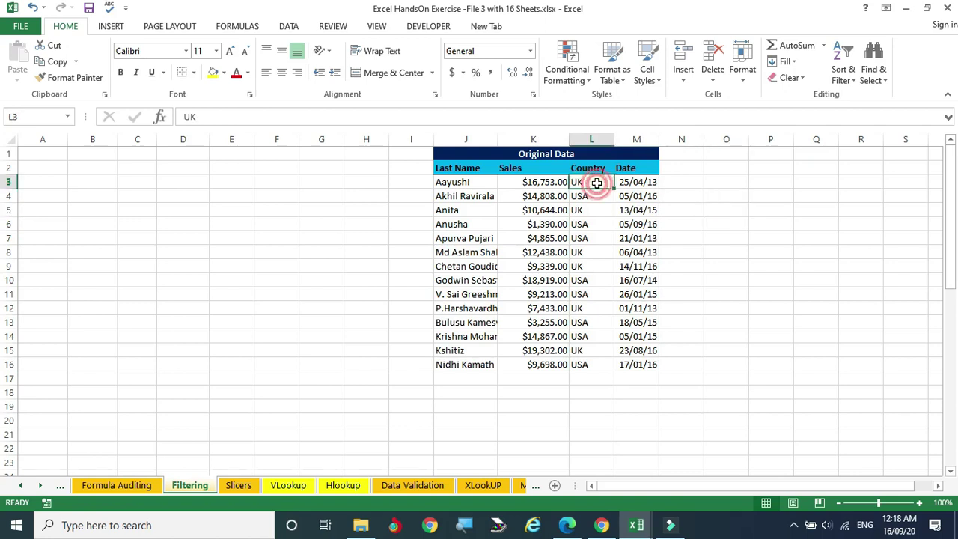
click(452, 182)
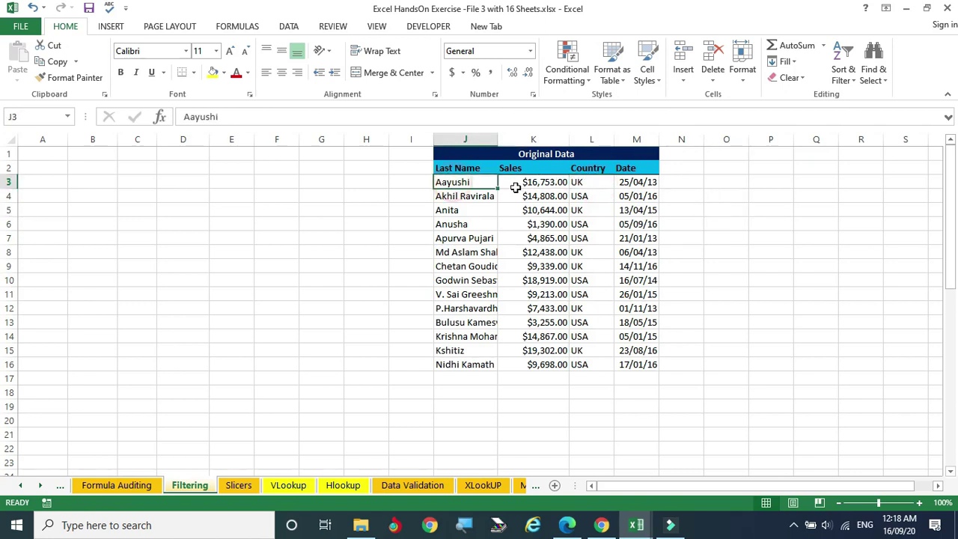
click(596, 200)
click(462, 208)
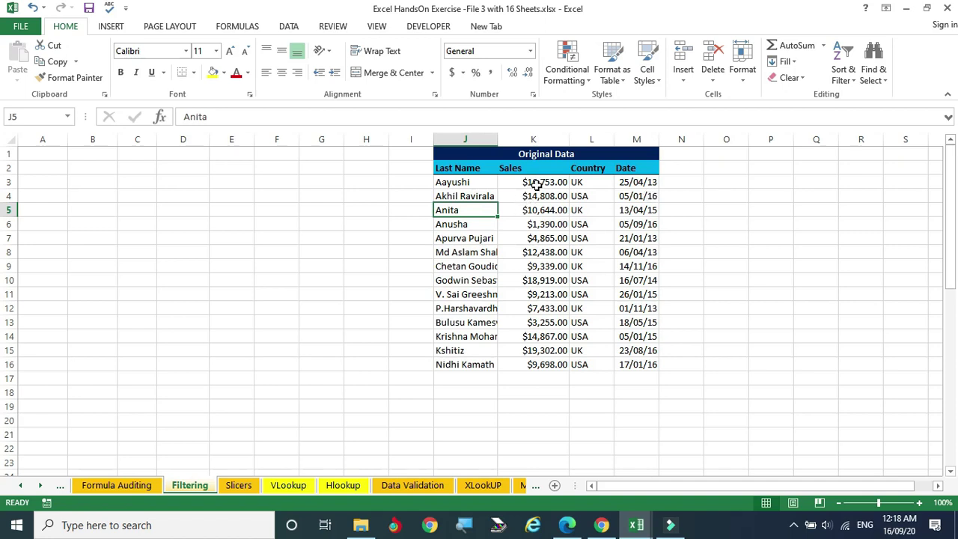
Step: Copy the Original Data headers and records in J2:M16 to the empty area starting at A1
click(520, 237)
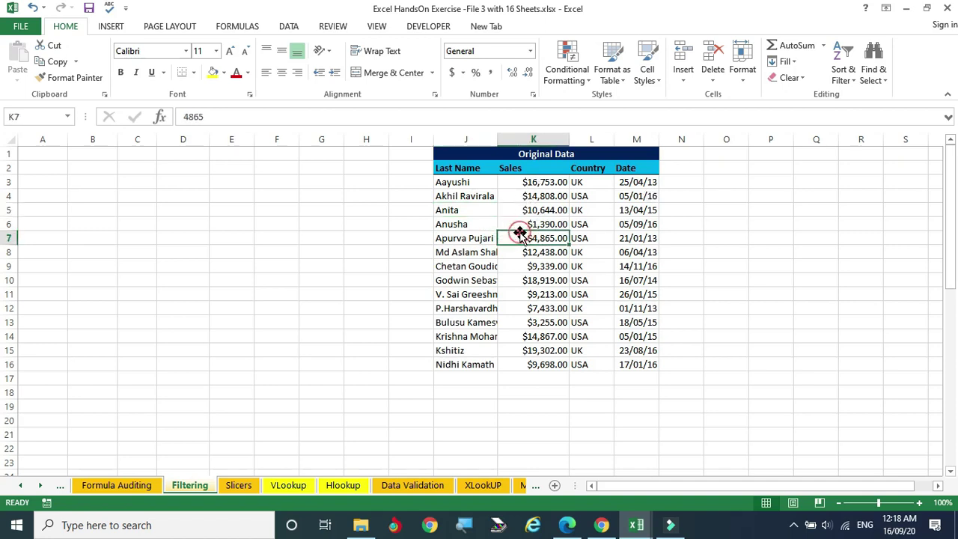
click(526, 309)
click(598, 293)
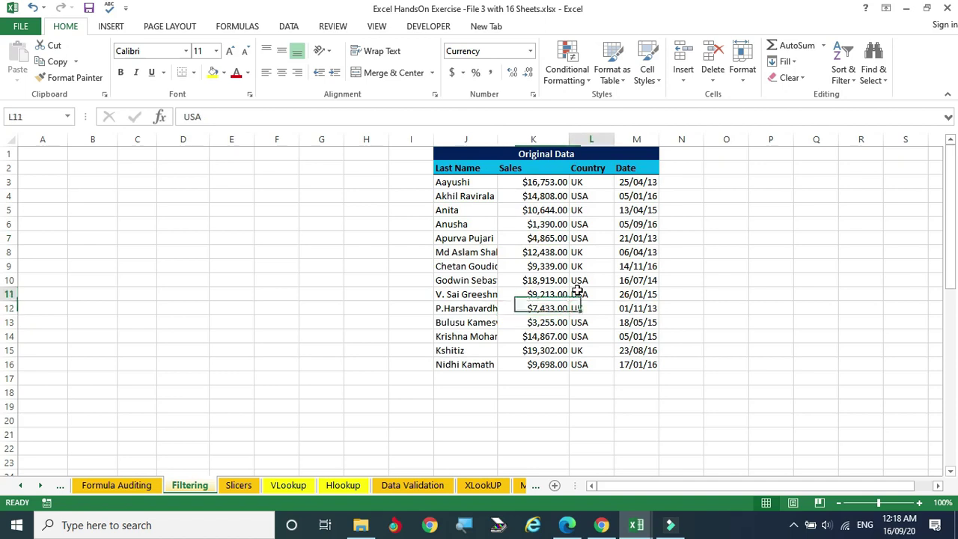
drag(452, 162, 635, 360)
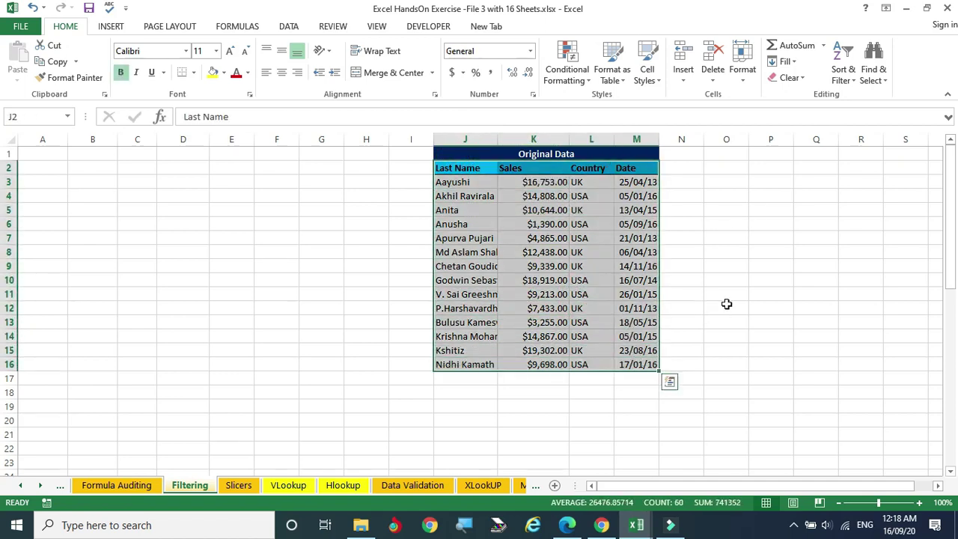
key(ctrl+c)
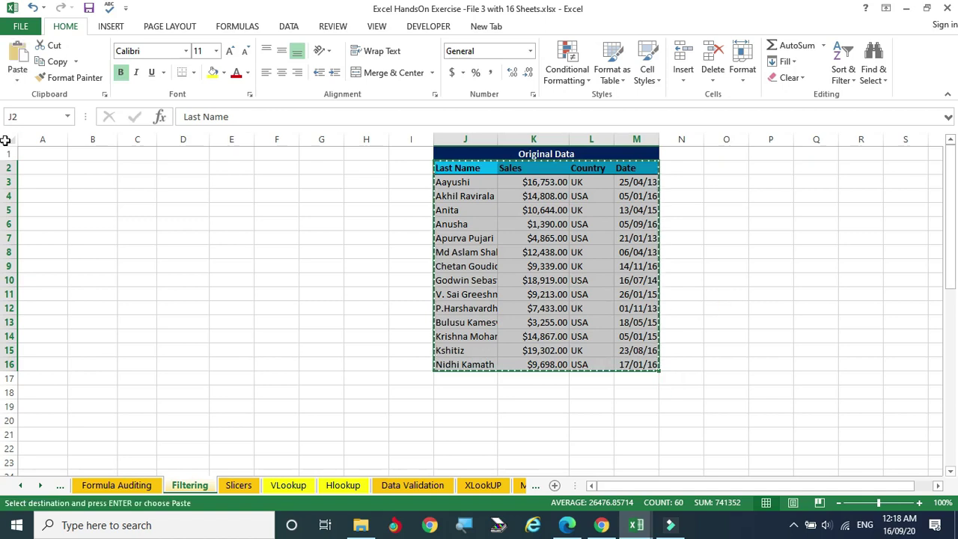
click(37, 154)
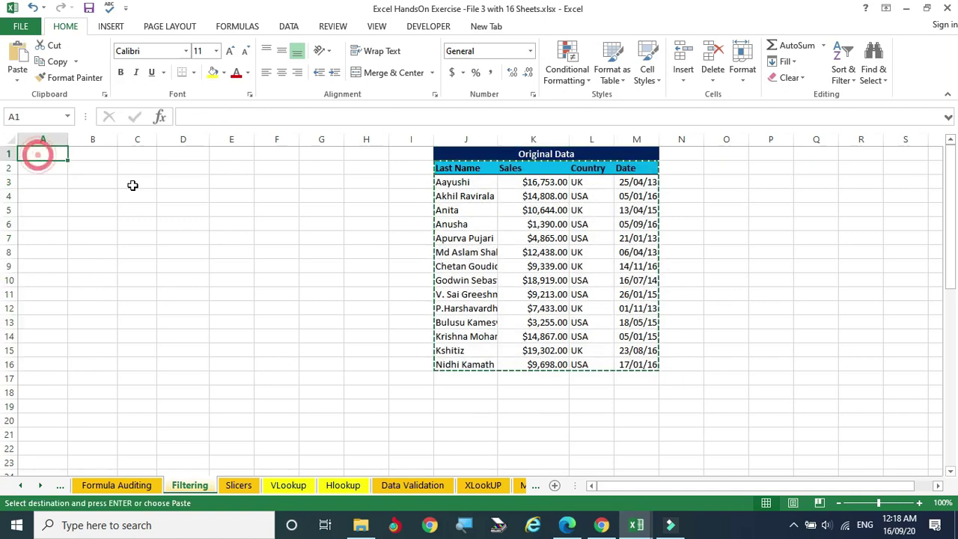
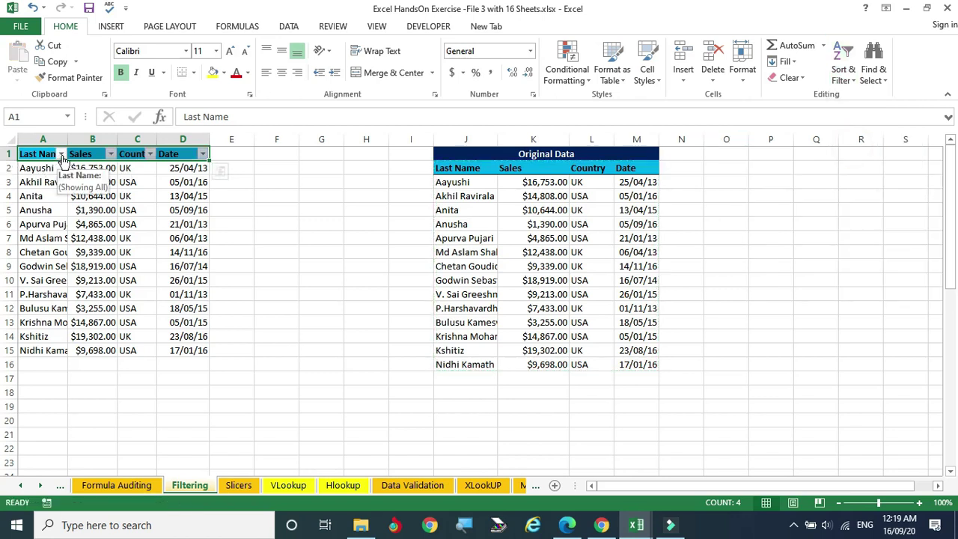
Step: Widen columns A to D of the copied table, and view the filter options for Last Name, Country and Sales
drag(66, 139, 323, 139)
click(85, 154)
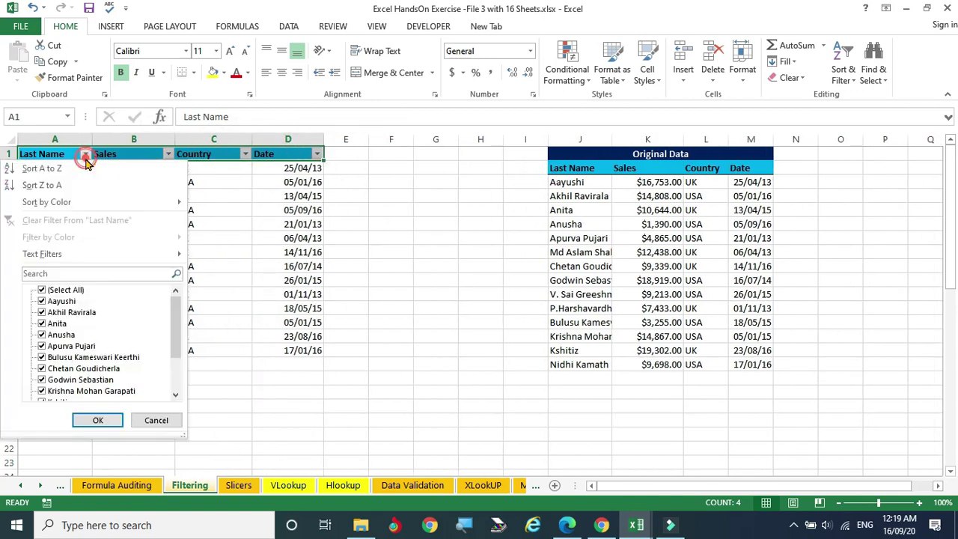
click(157, 421)
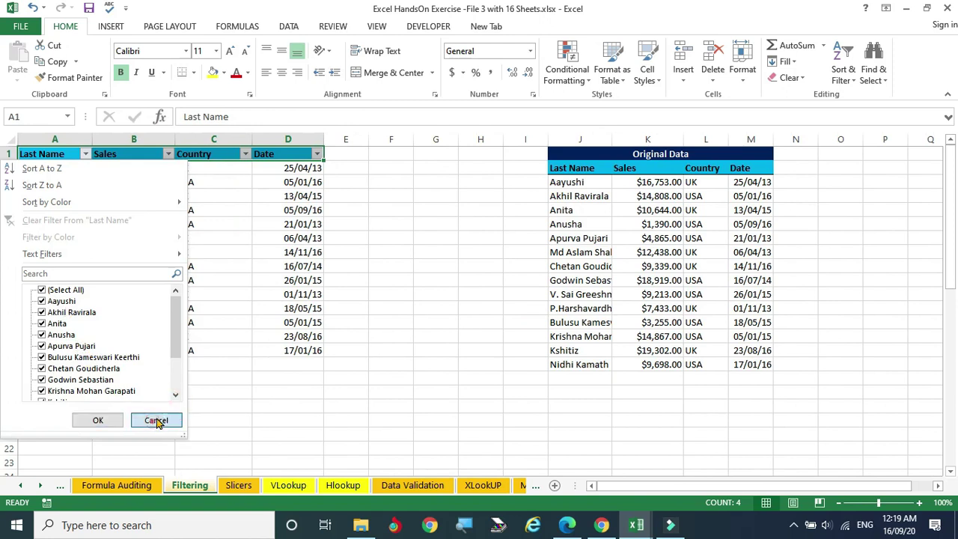
click(246, 154)
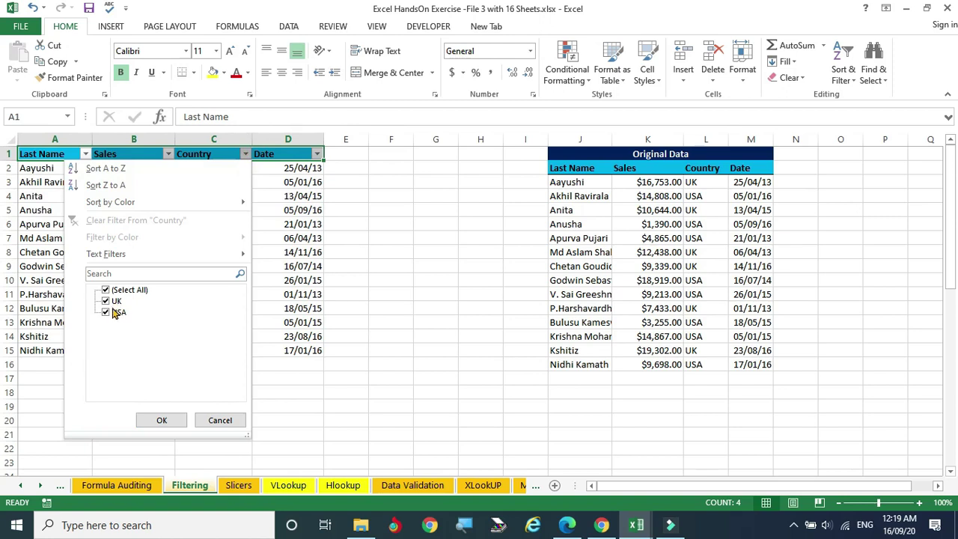
click(218, 419)
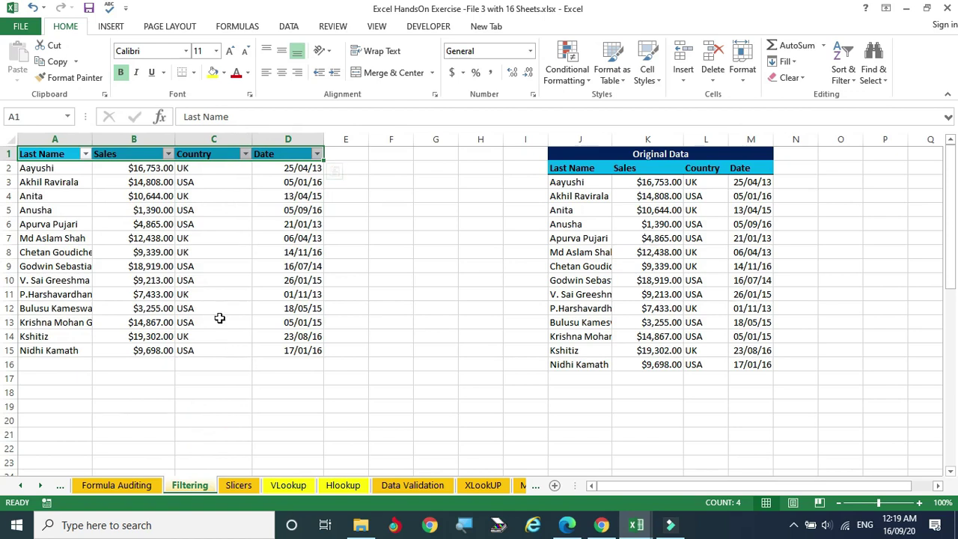
click(168, 154)
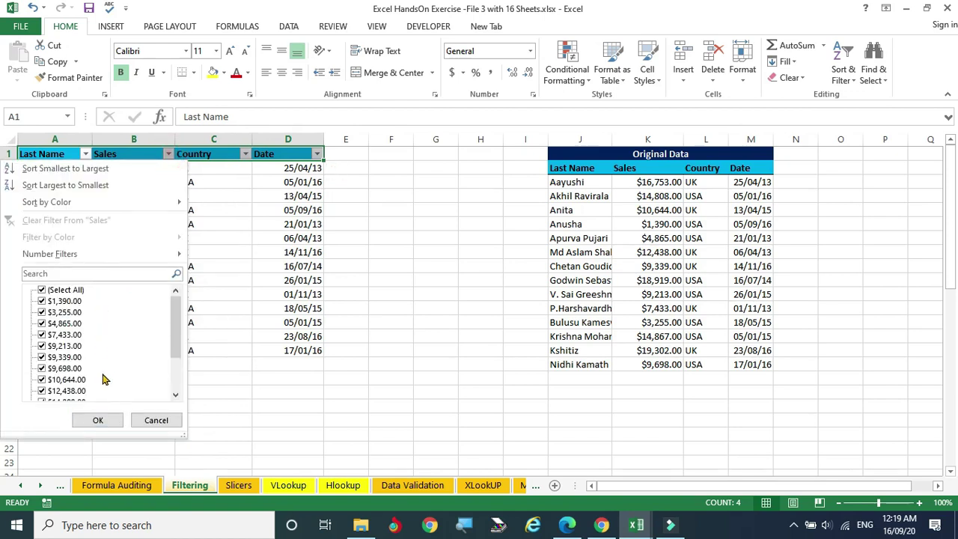
click(148, 417)
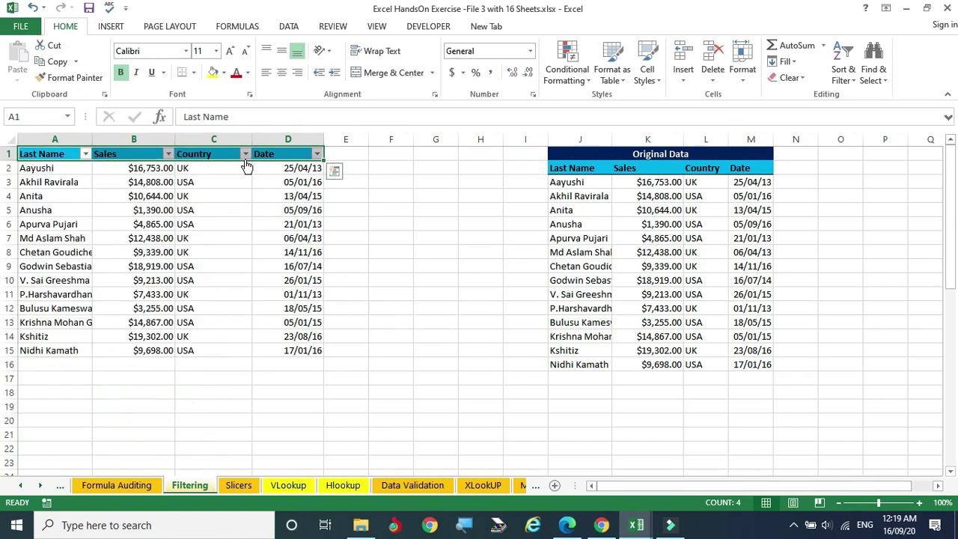
Step: Filter the copied table's Country column to show only USA, and review the names, sales and dates of the matching rows
click(245, 154)
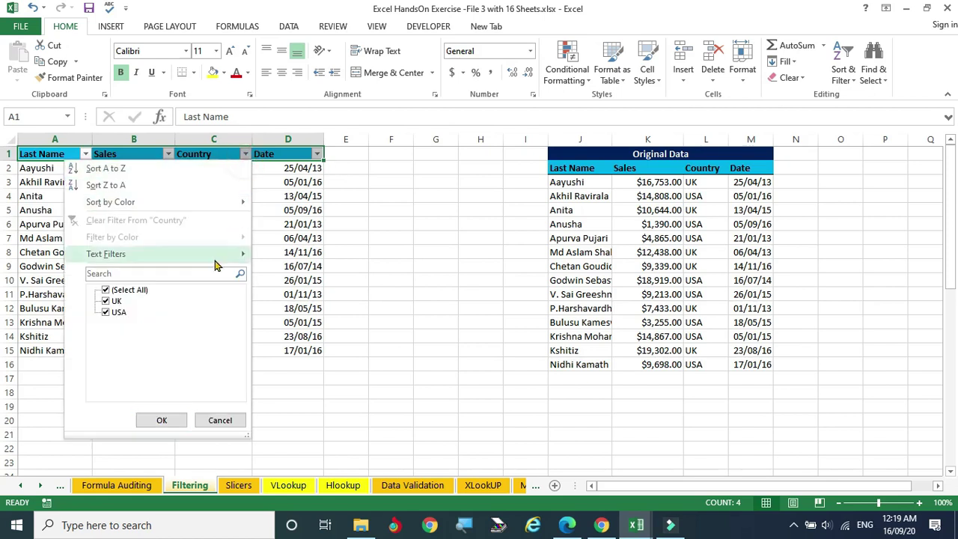
click(105, 301)
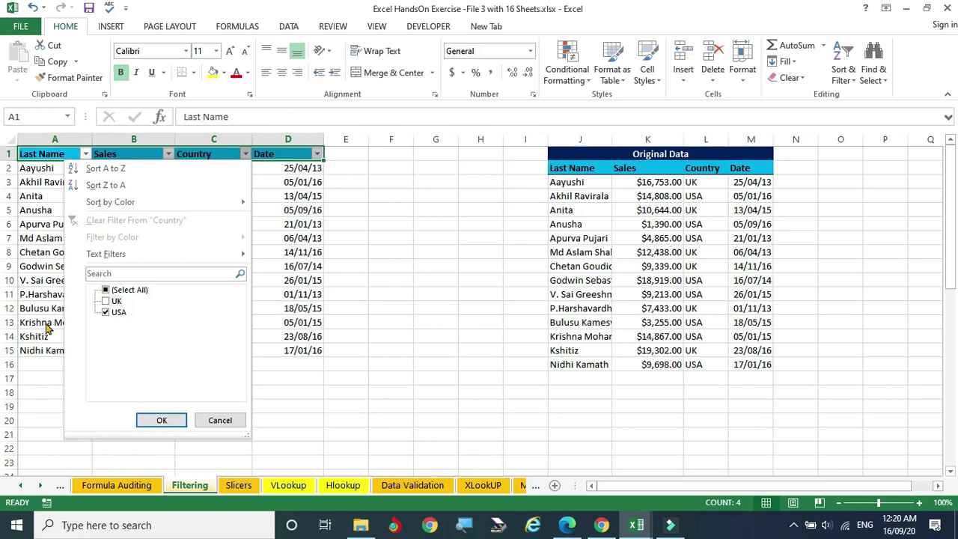
click(167, 419)
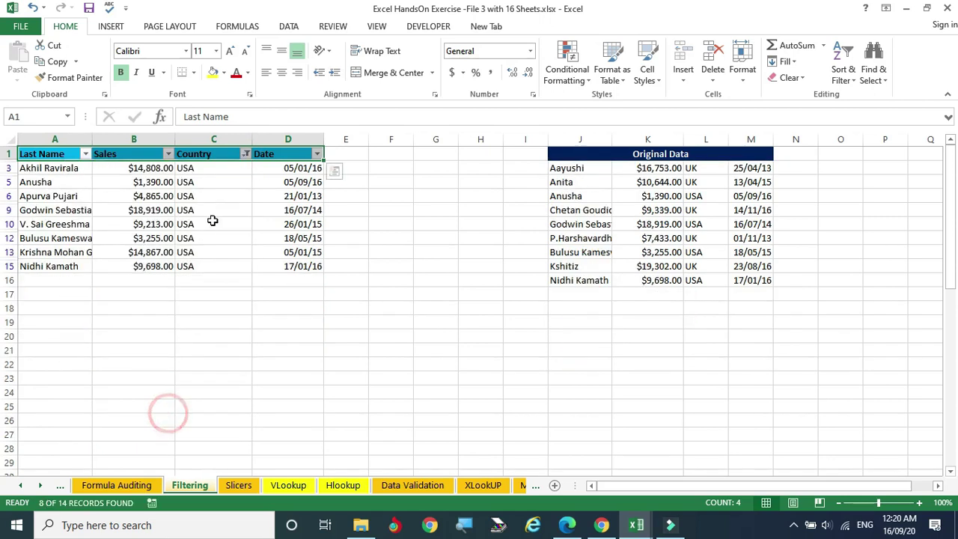
drag(47, 168, 154, 266)
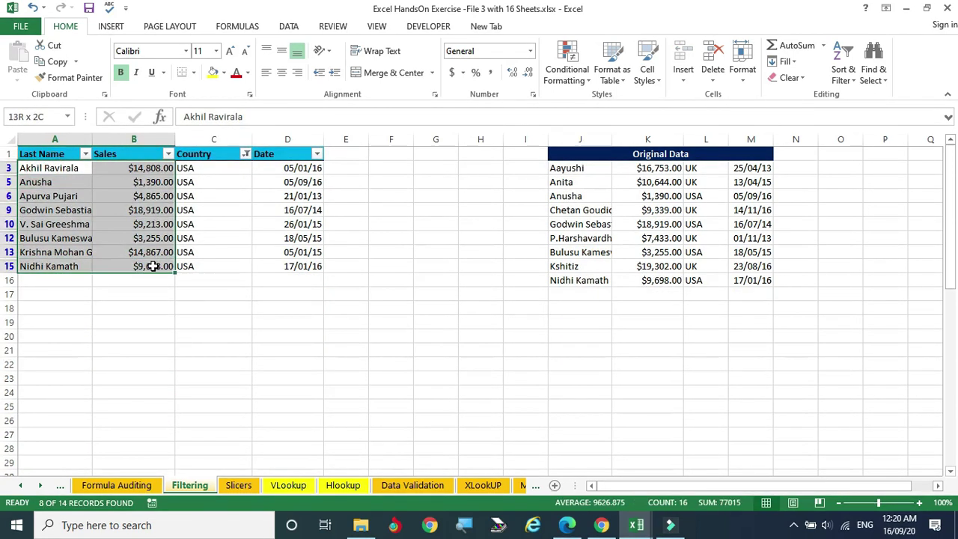
drag(300, 173, 306, 266)
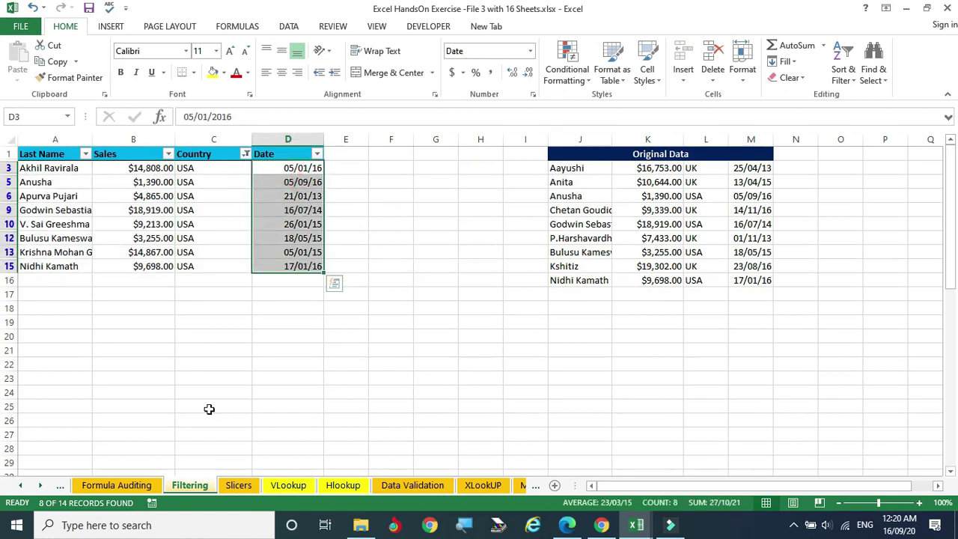
click(208, 407)
Step: Switch the Country filter to show only UK, and review the names, sales and dates of the matching rows
click(245, 155)
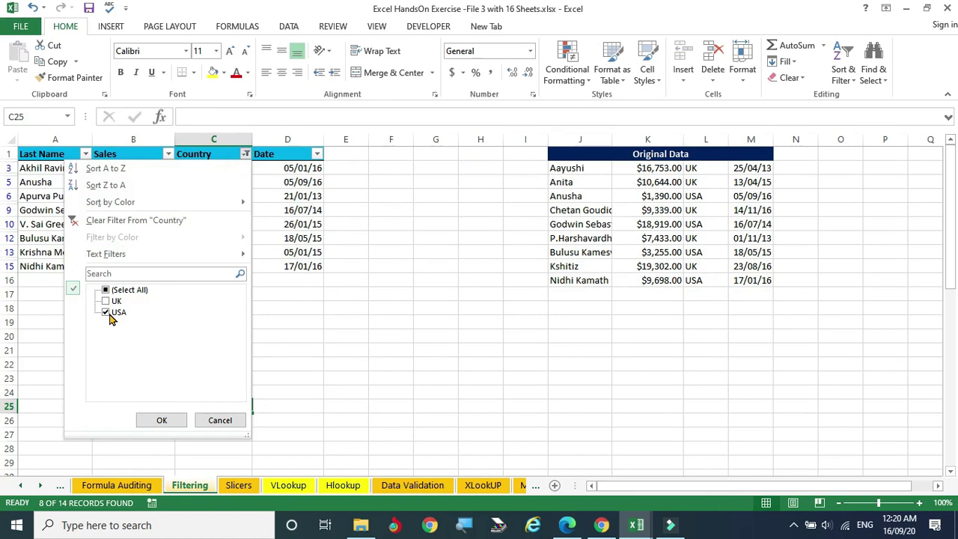
click(105, 312)
click(106, 301)
click(161, 419)
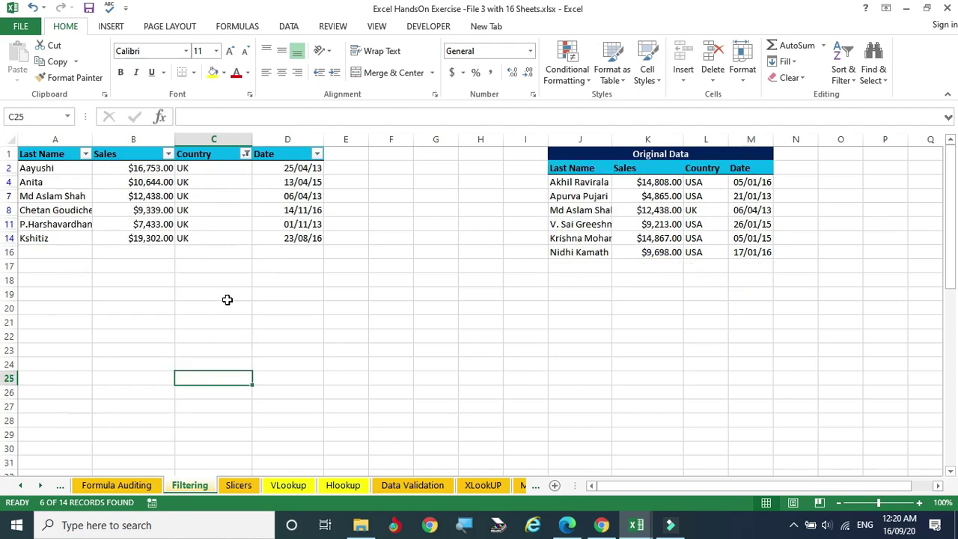
drag(38, 166, 146, 238)
drag(288, 182, 298, 238)
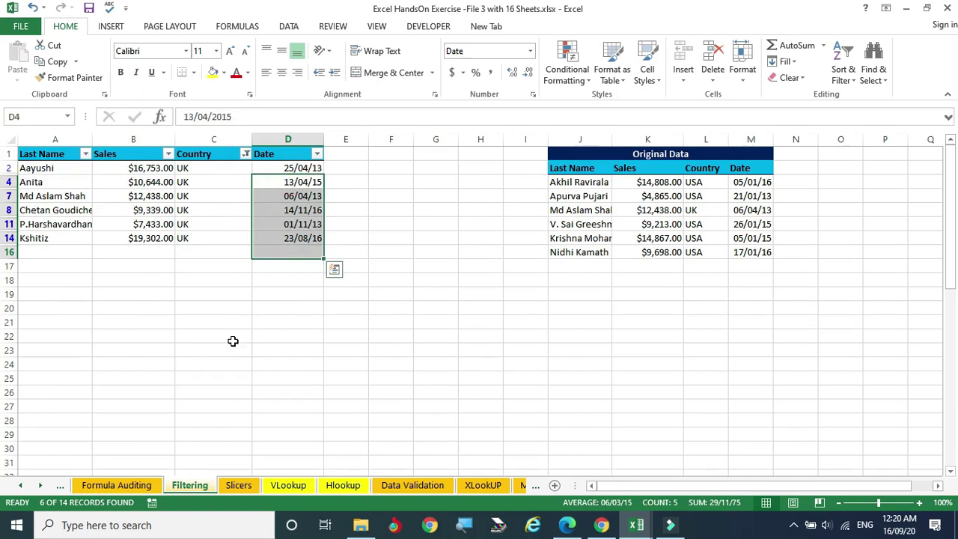
click(223, 346)
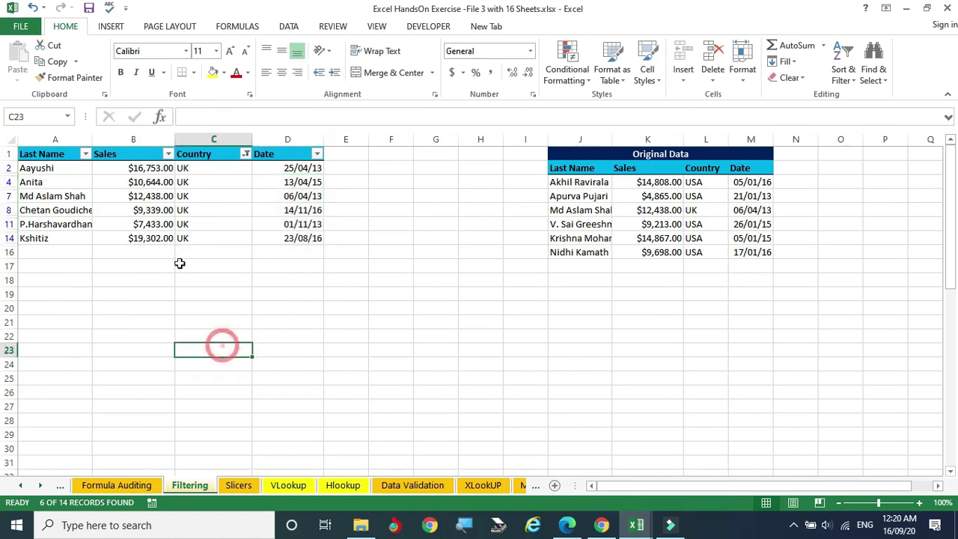
Step: Set the Country filter back to all countries so every record is included
click(246, 153)
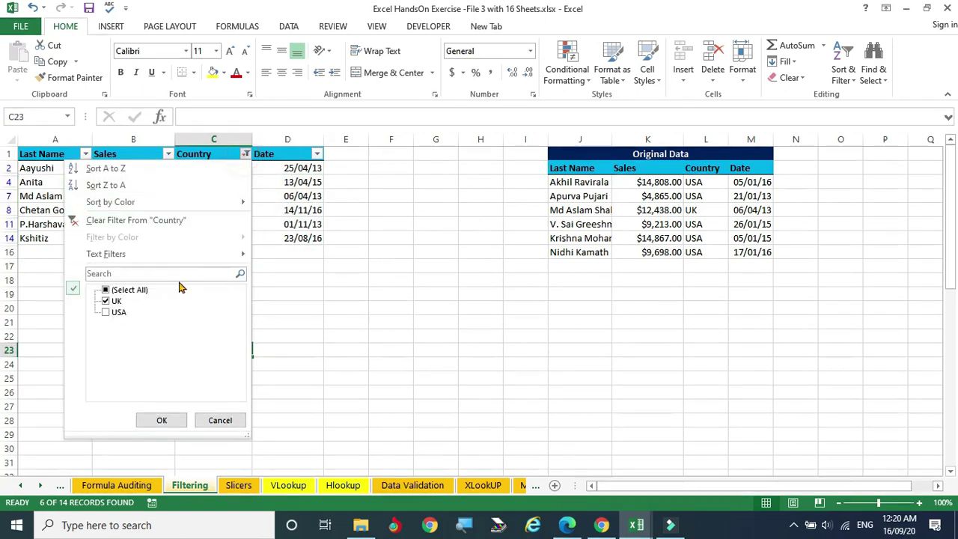
click(106, 291)
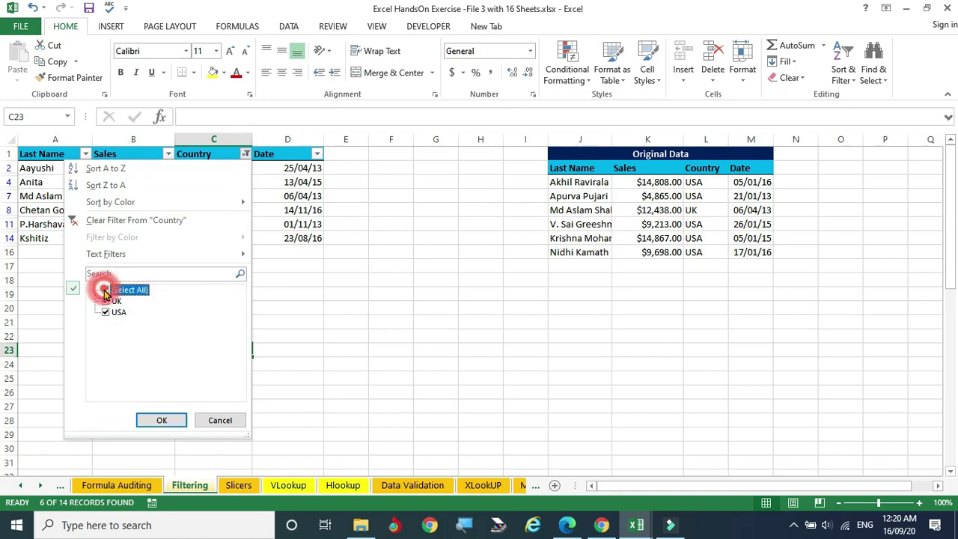
click(162, 420)
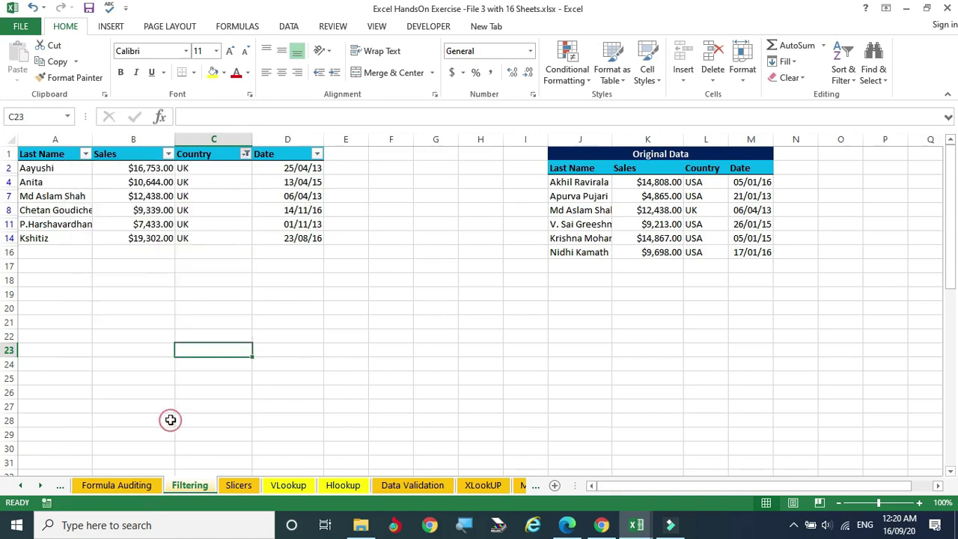
Step: Sort the copied table by Sales from smallest to largest, and review the Sales column
click(169, 153)
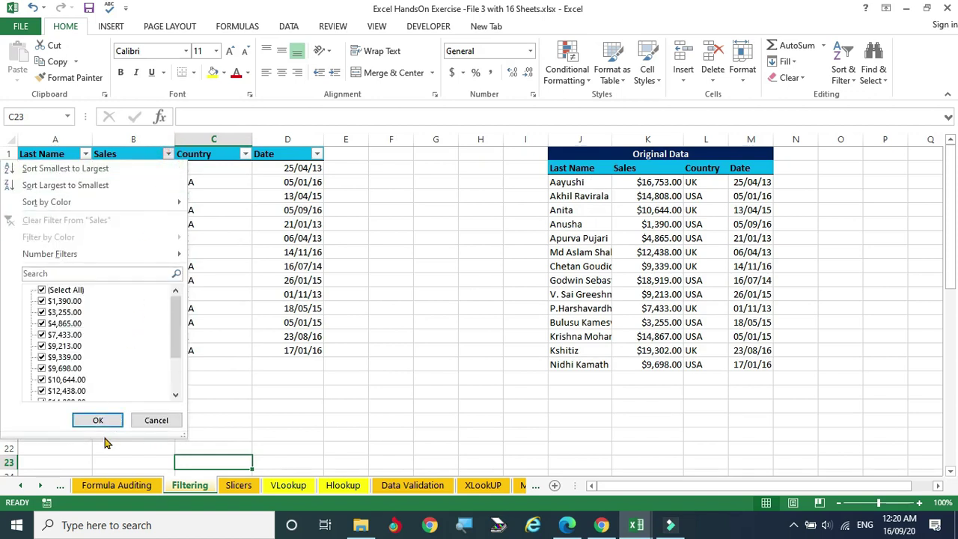
drag(178, 325, 179, 385)
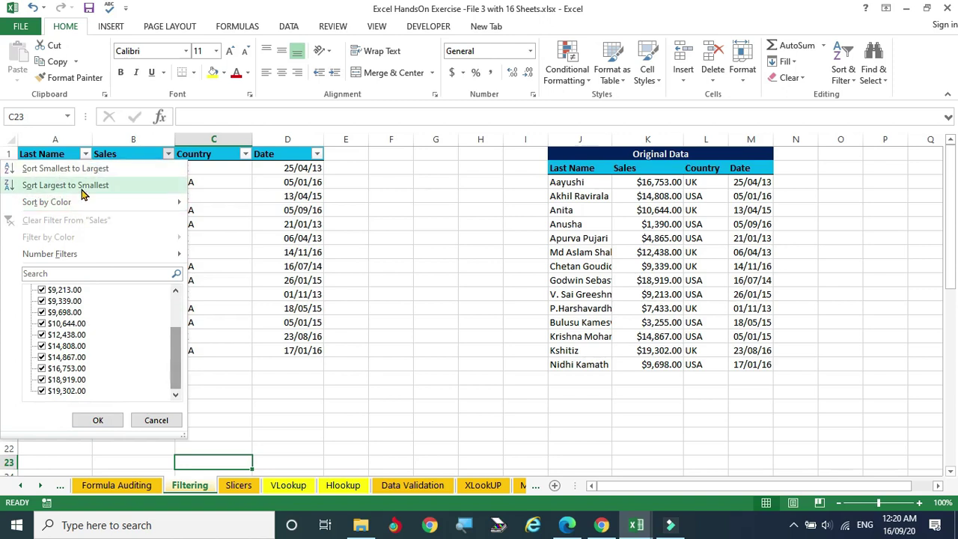
click(65, 168)
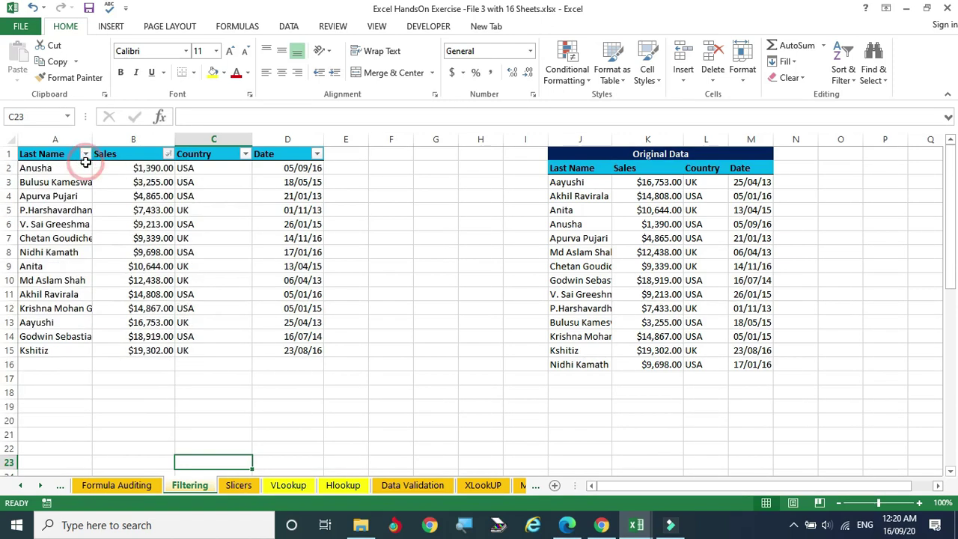
drag(142, 174, 139, 350)
click(211, 285)
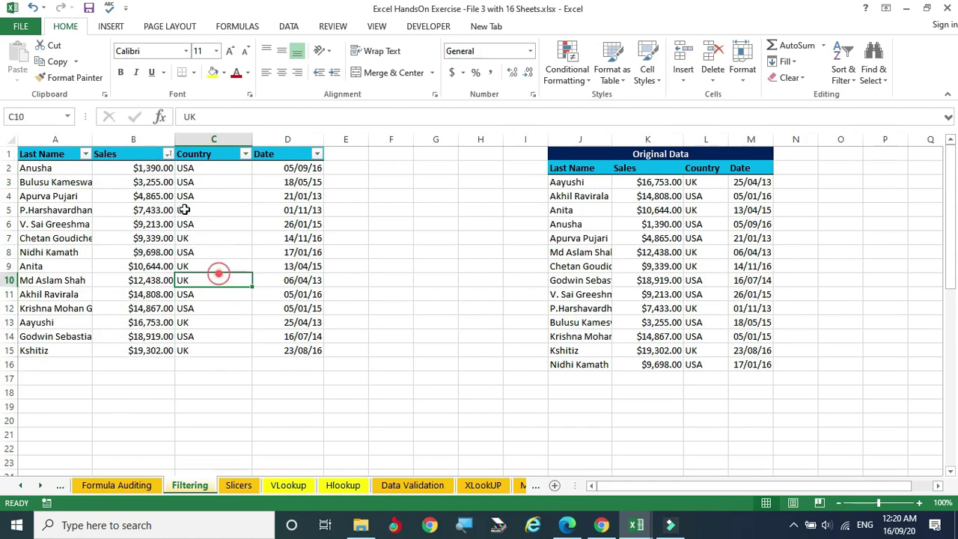
Step: Sort the copied table by Sales from largest to smallest, and check the first and last sales values
click(168, 153)
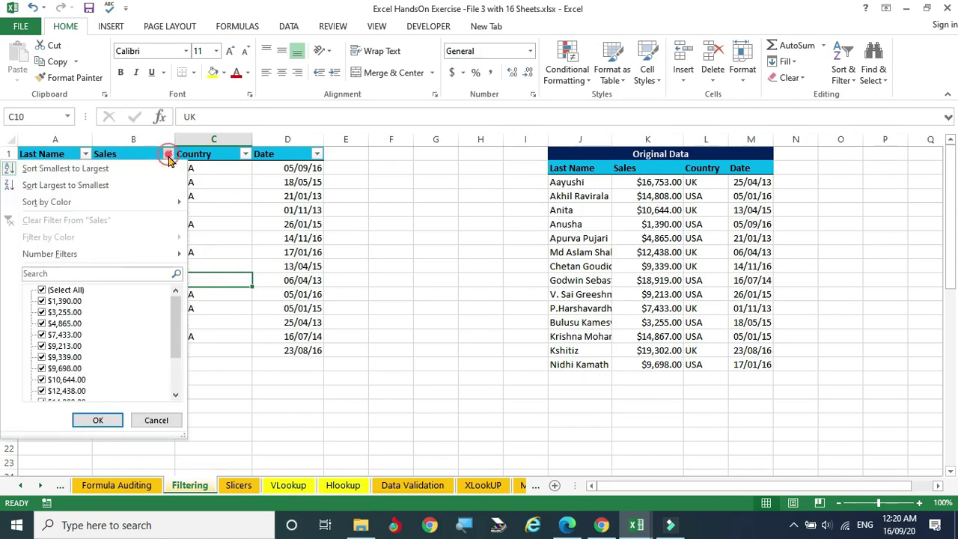
click(75, 187)
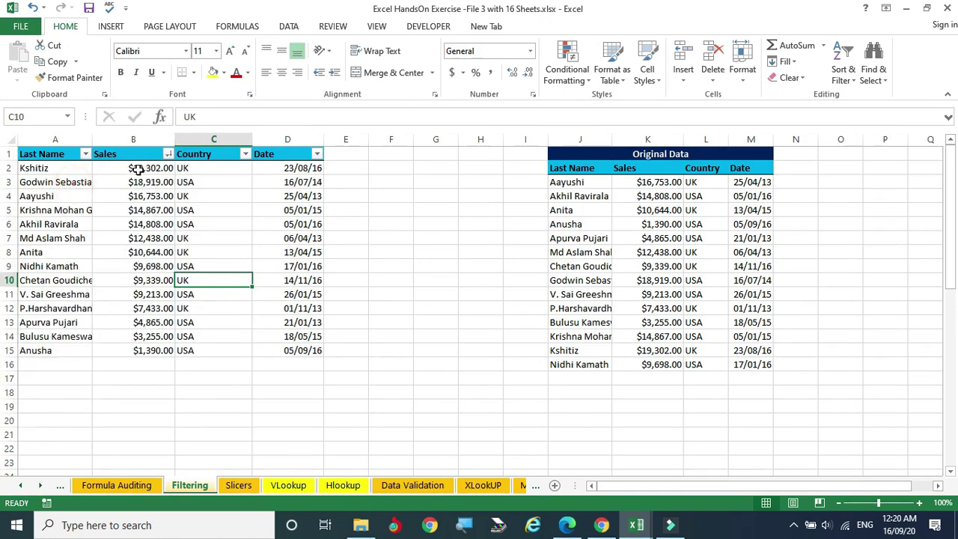
click(137, 170)
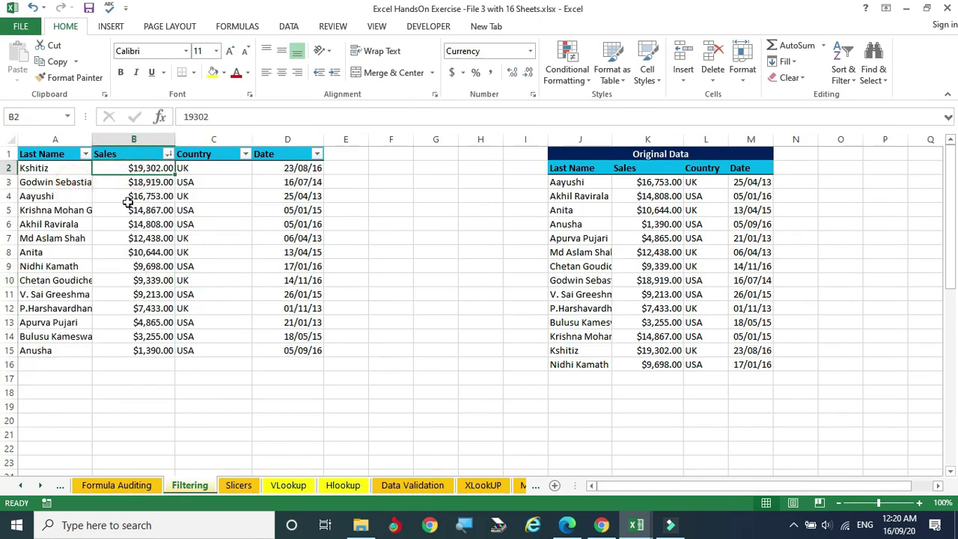
click(140, 352)
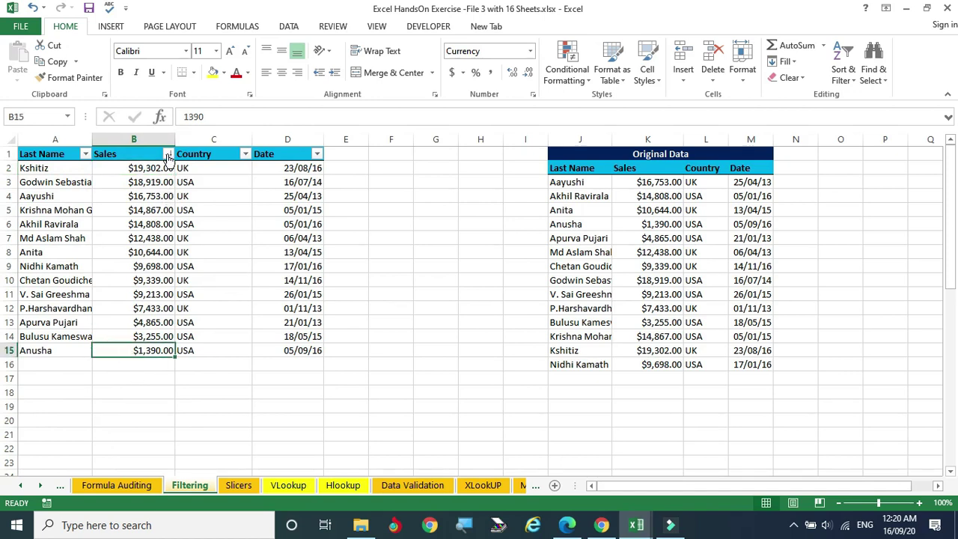
Step: Sort the copied table by Last Name from A to Z, and reverse the order to Z to A
click(85, 154)
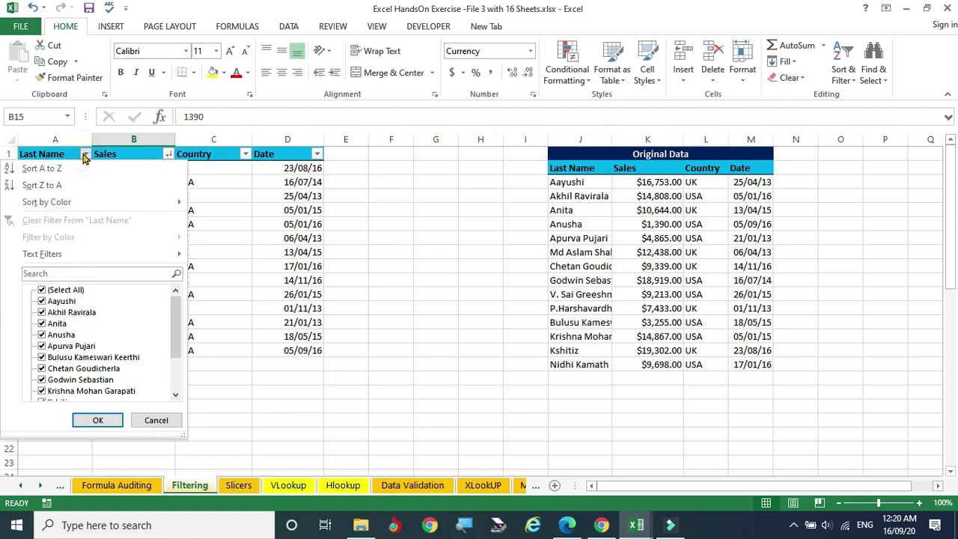
click(42, 168)
click(85, 153)
click(68, 190)
click(231, 278)
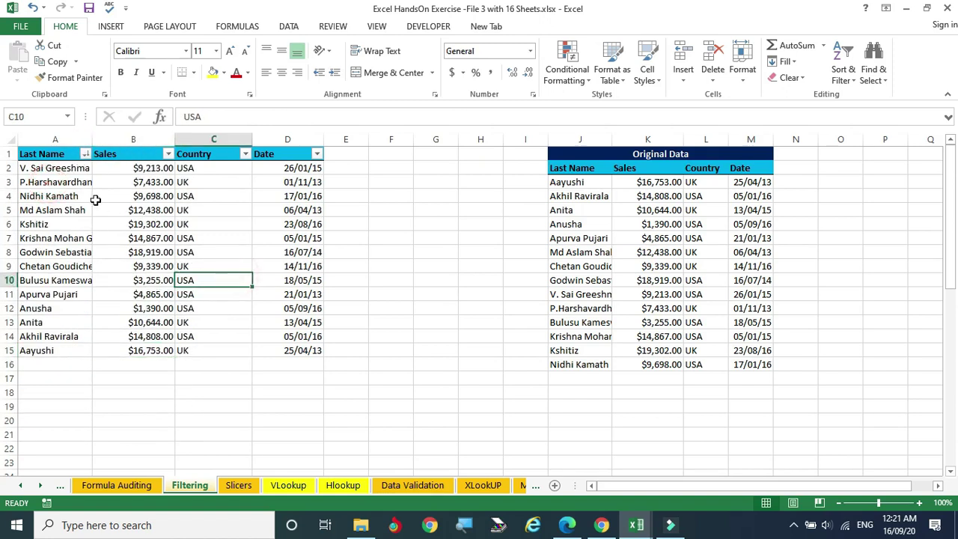
click(36, 196)
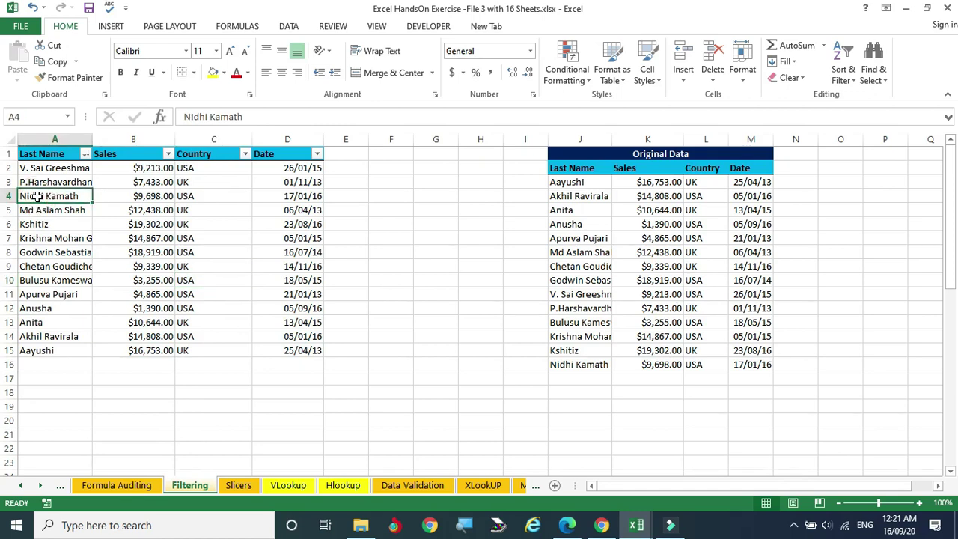
Step: Highlight the Last Name cells A4, A9 and A14 of the copied table with a yellow fill
click(213, 72)
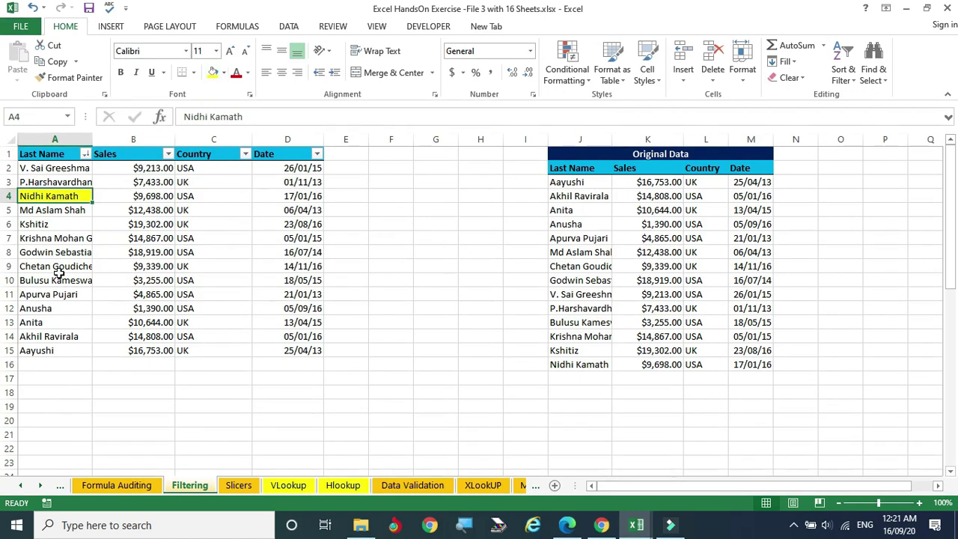
click(47, 266)
click(213, 71)
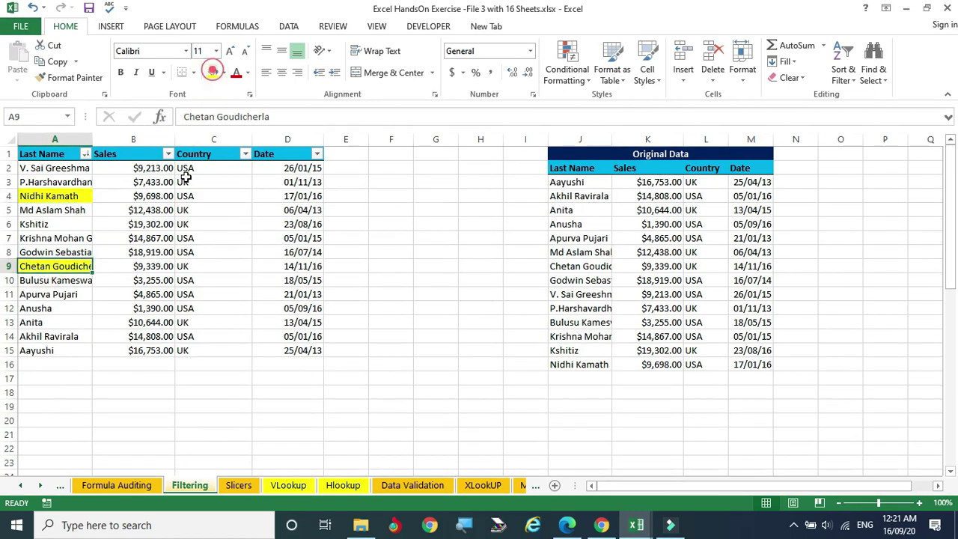
click(49, 337)
click(214, 72)
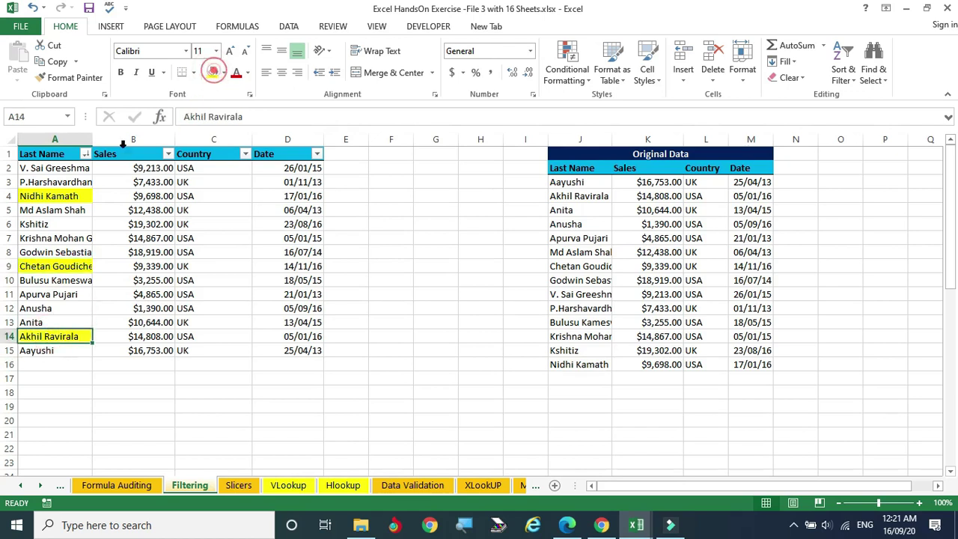
Step: Highlight the Last Name cells A6 and A12 with a light blue fill
click(41, 225)
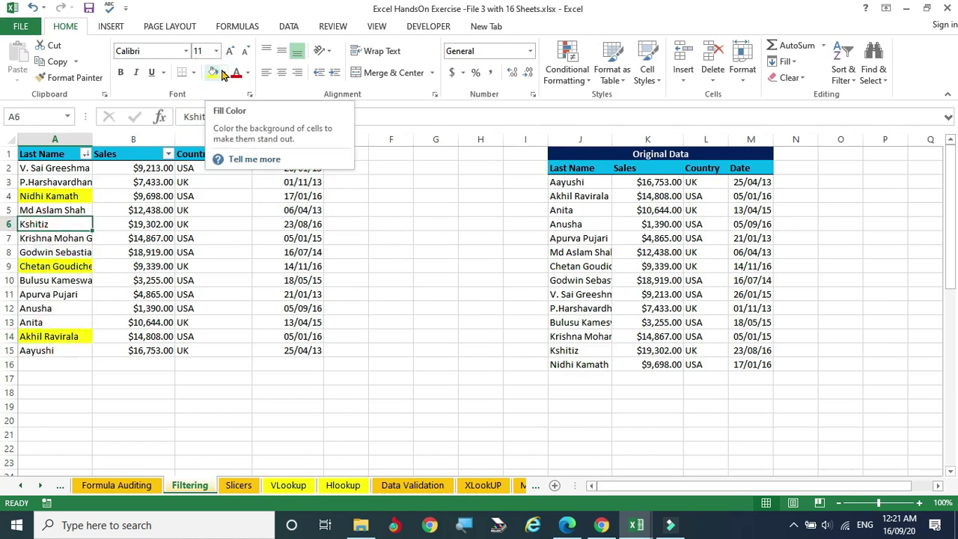
click(223, 72)
click(283, 182)
click(47, 309)
click(214, 72)
click(386, 238)
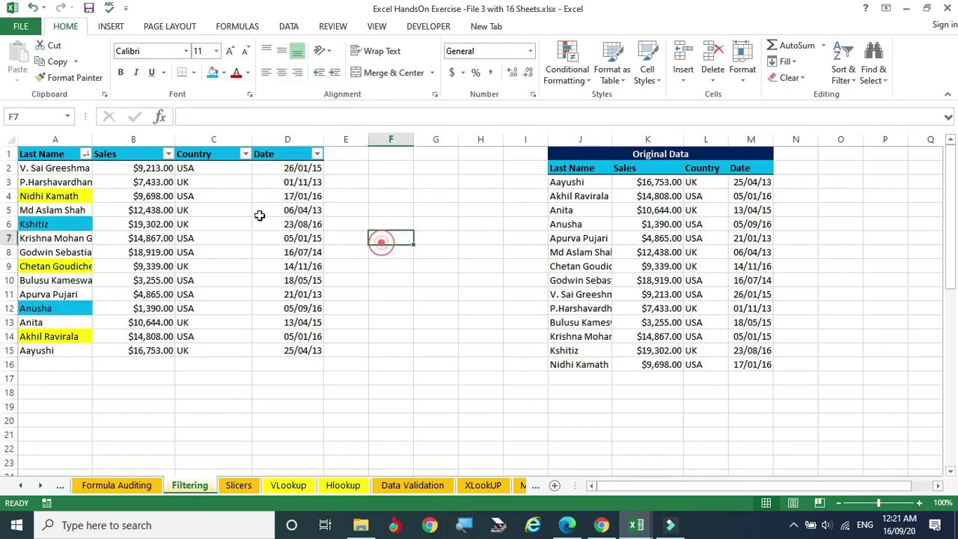
Step: Sort the Last Name column by cell colour with yellow on top, and re-sort it with blue on top
click(86, 154)
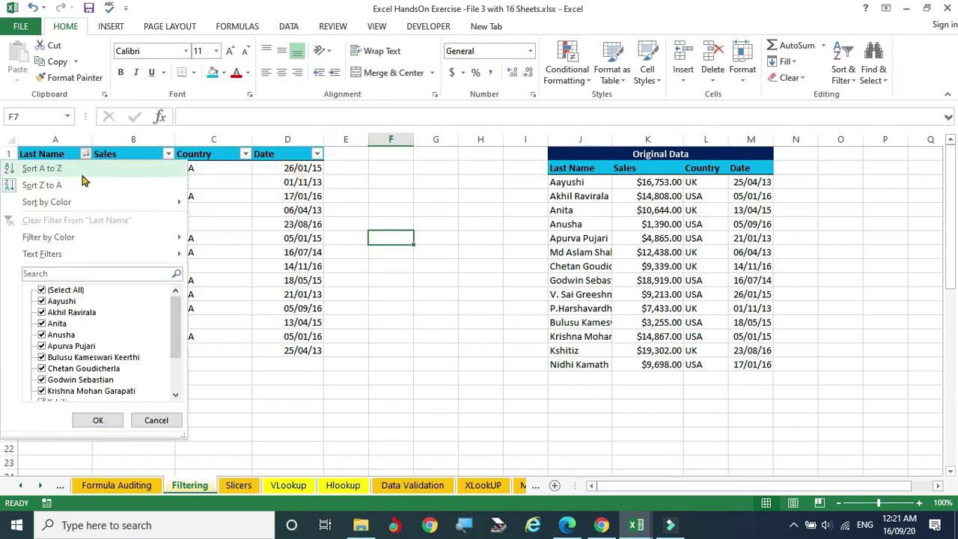
mouse_move(65, 204)
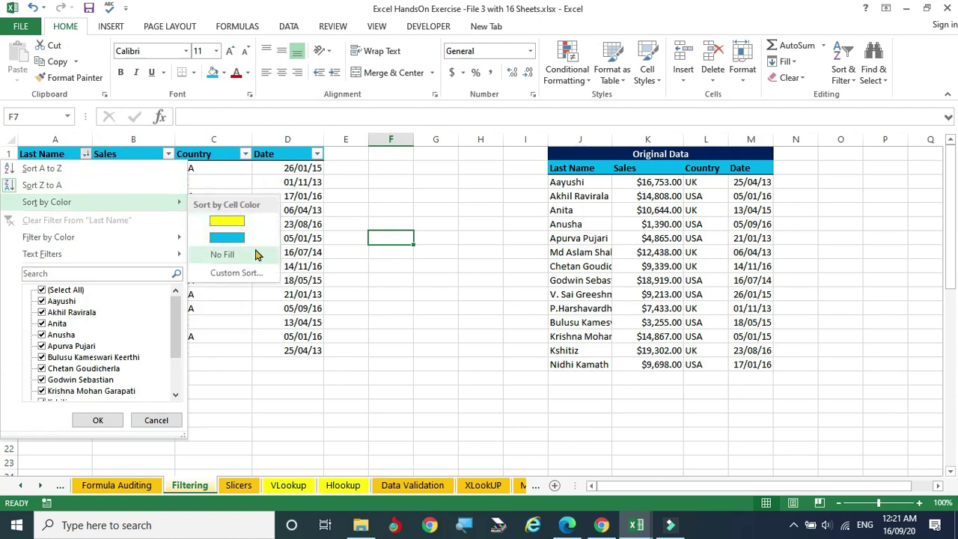
click(238, 224)
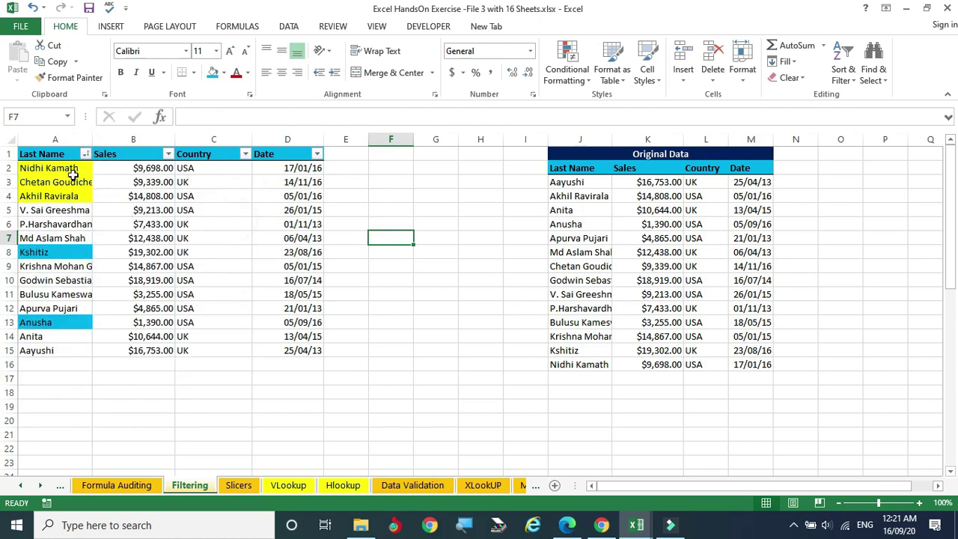
click(86, 154)
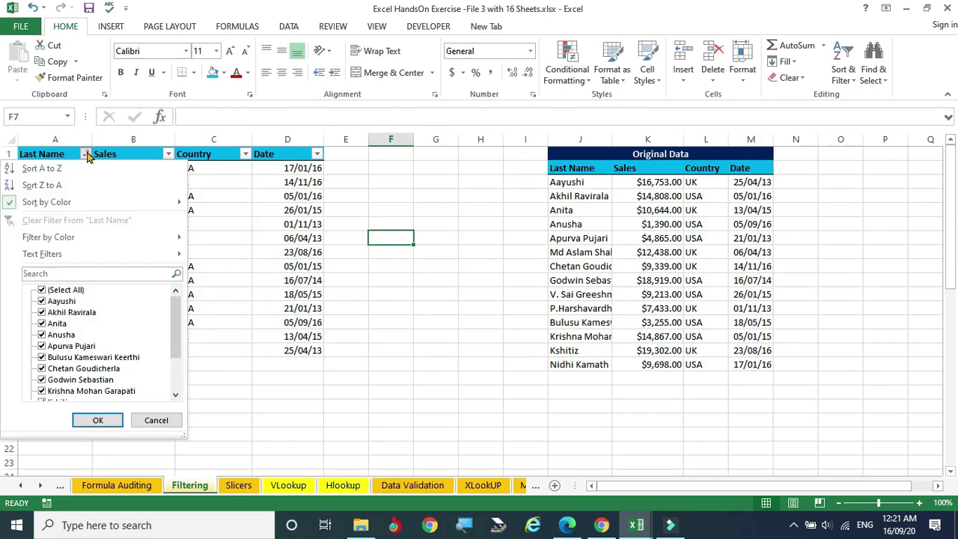
mouse_move(125, 206)
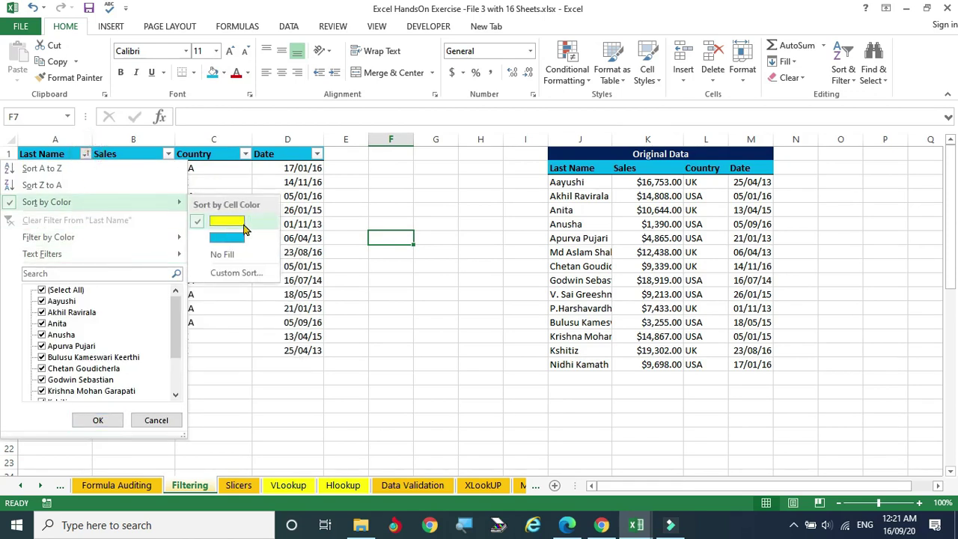
click(221, 237)
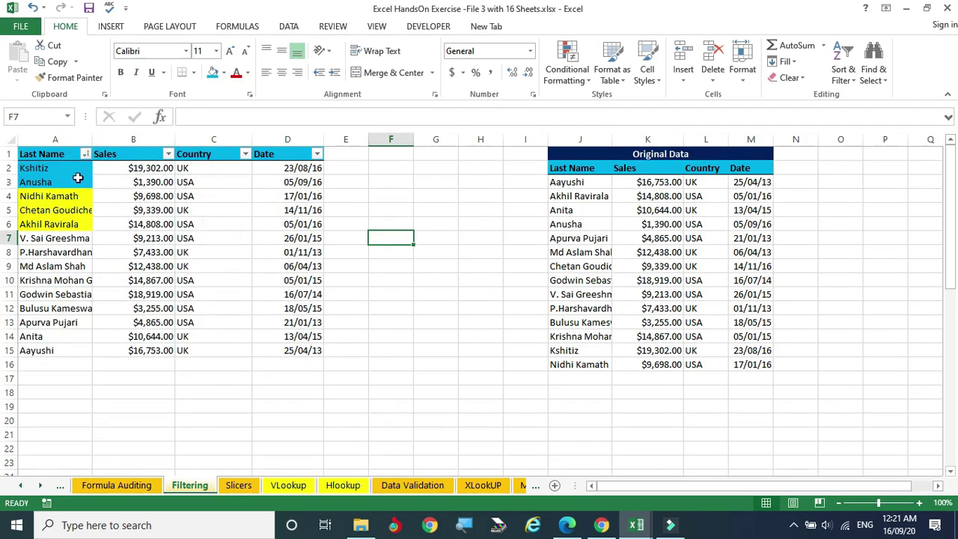
Step: Sort the Last Name column by colour with the unfilled cells on top, and review the unfilled names
click(86, 154)
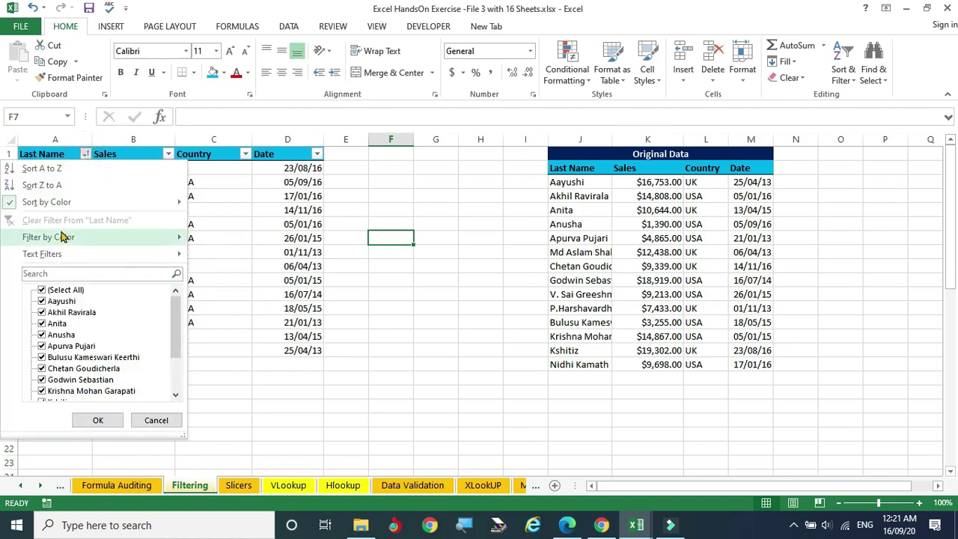
mouse_move(146, 202)
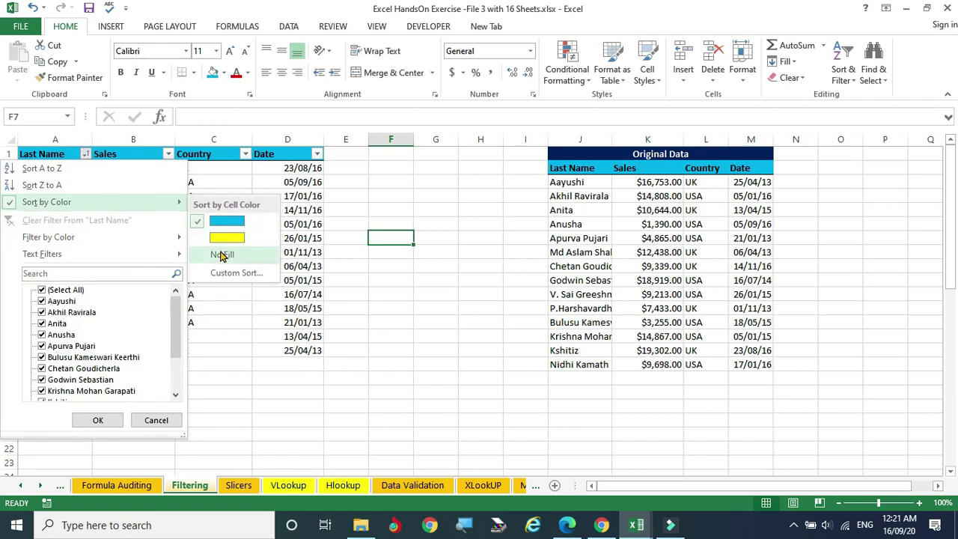
click(220, 251)
drag(57, 167, 43, 277)
click(439, 263)
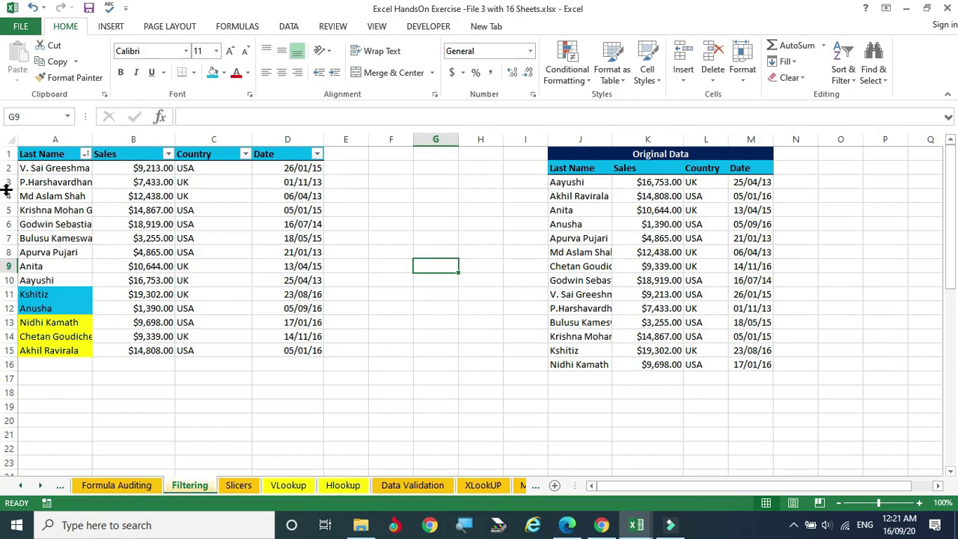
Step: Filter the Date column to show only records from 2016, excluding 2015, 2014 and 2013
click(244, 209)
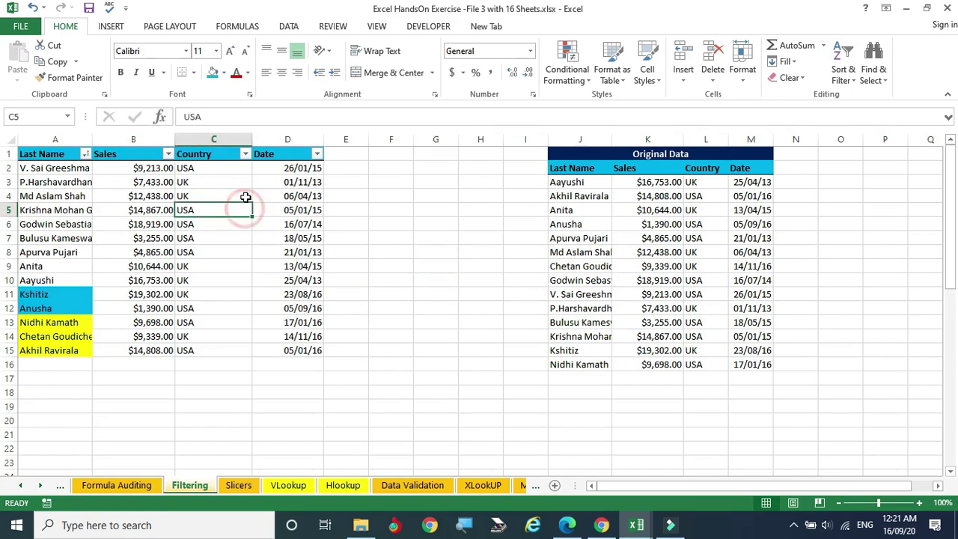
click(316, 153)
click(176, 313)
click(176, 324)
click(177, 335)
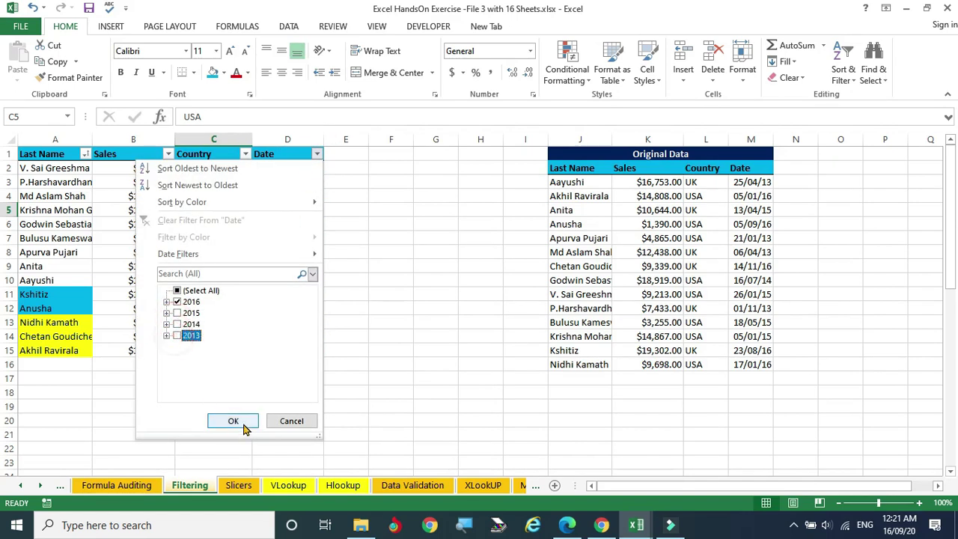
click(232, 420)
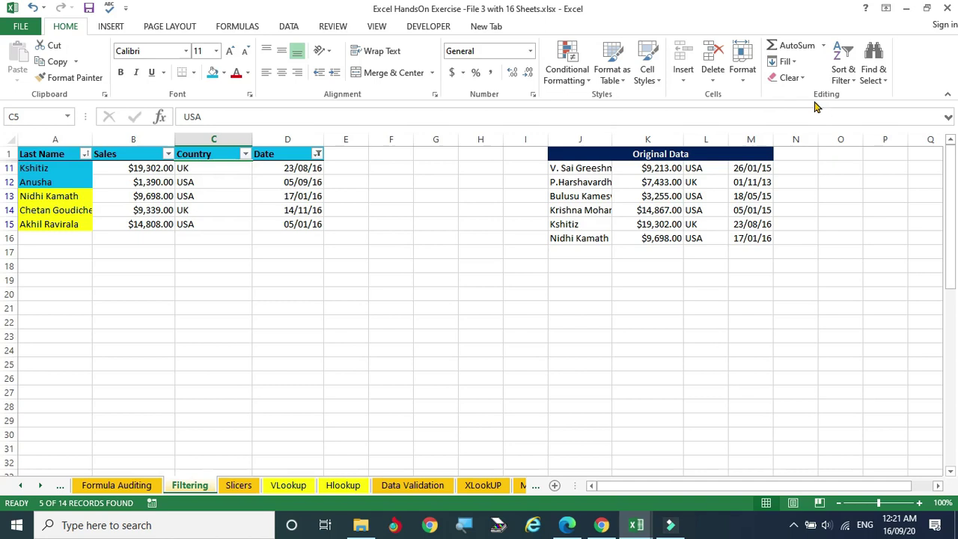
click(844, 76)
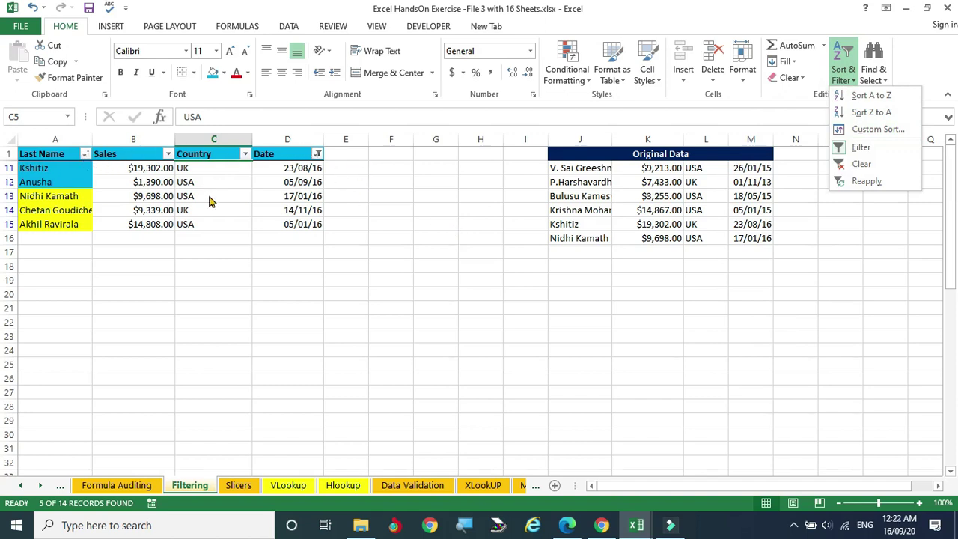
click(154, 296)
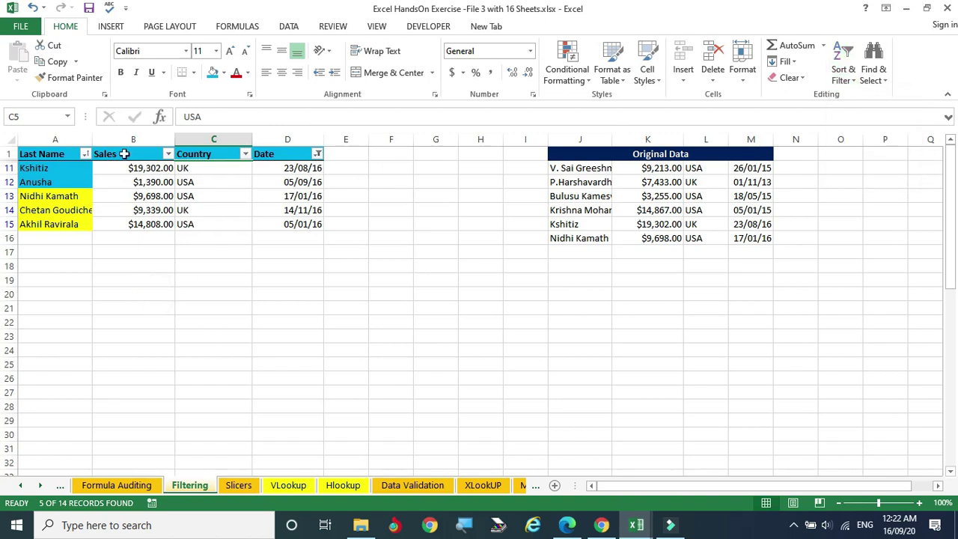
click(86, 153)
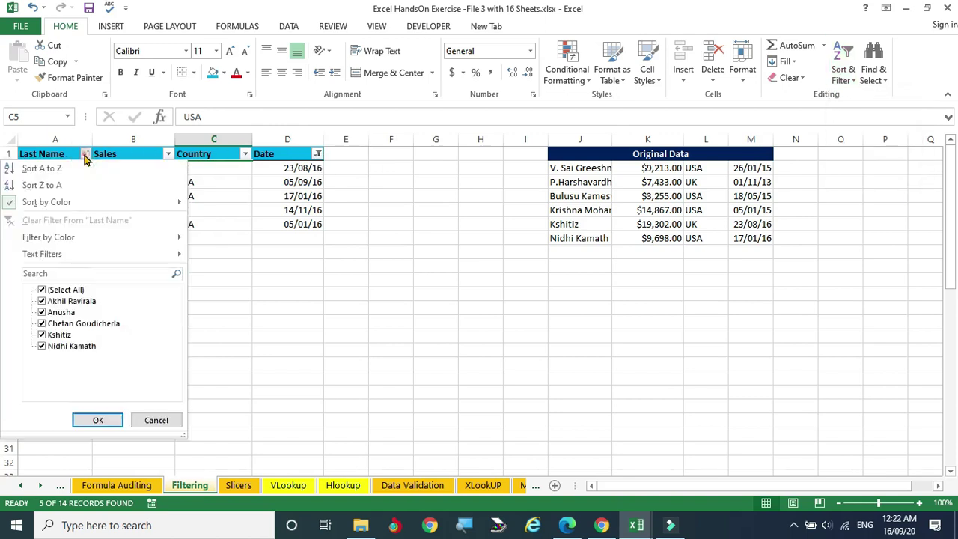
click(41, 289)
click(41, 290)
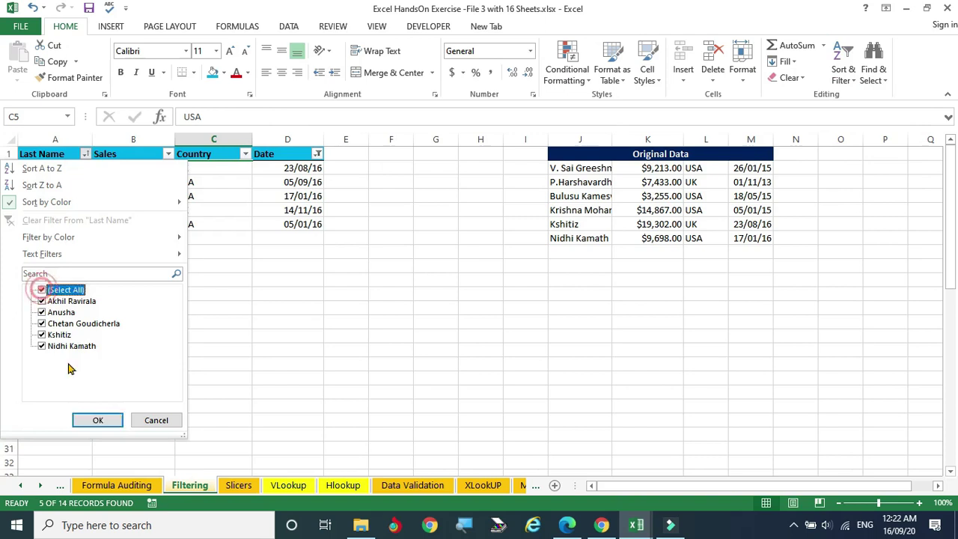
click(97, 420)
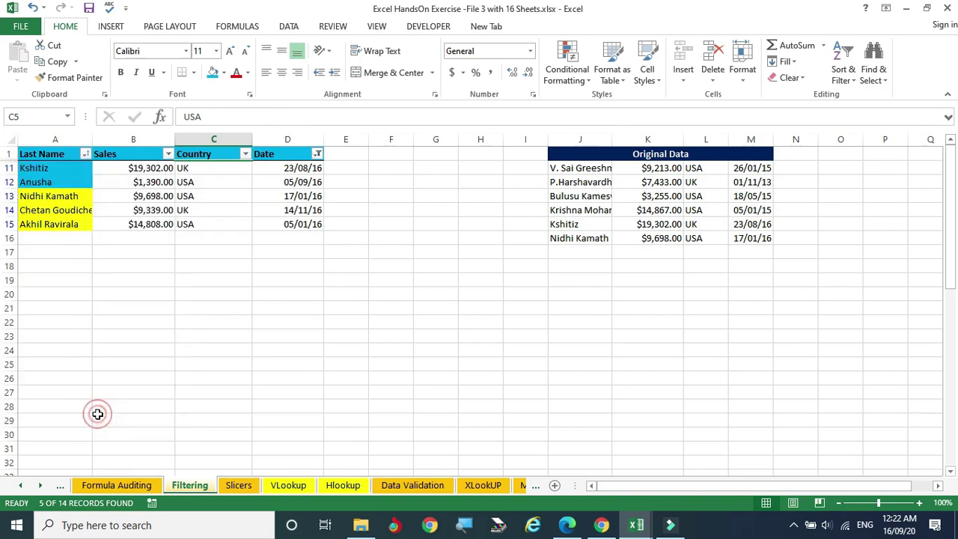
Step: Set the Date filter back to all years so every record is included
click(316, 154)
click(176, 292)
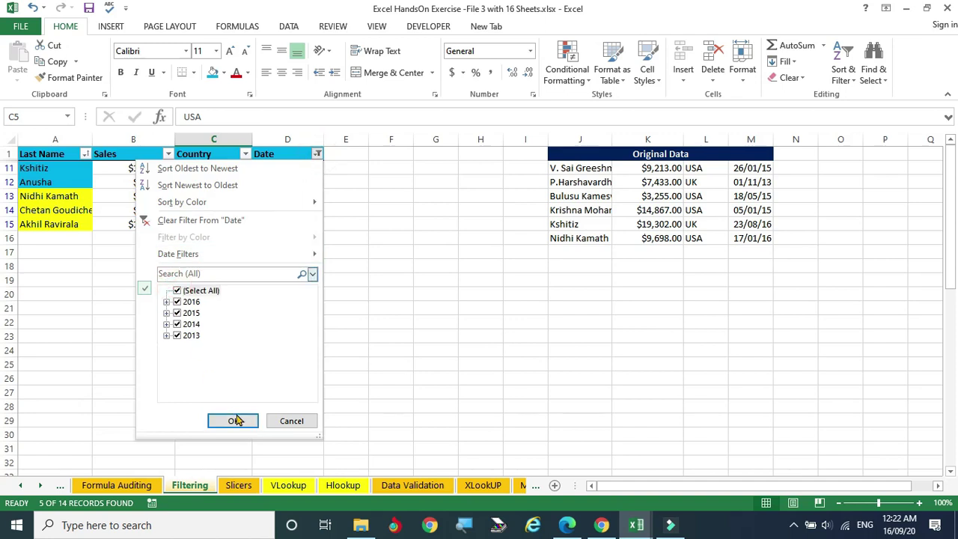
click(232, 421)
click(468, 139)
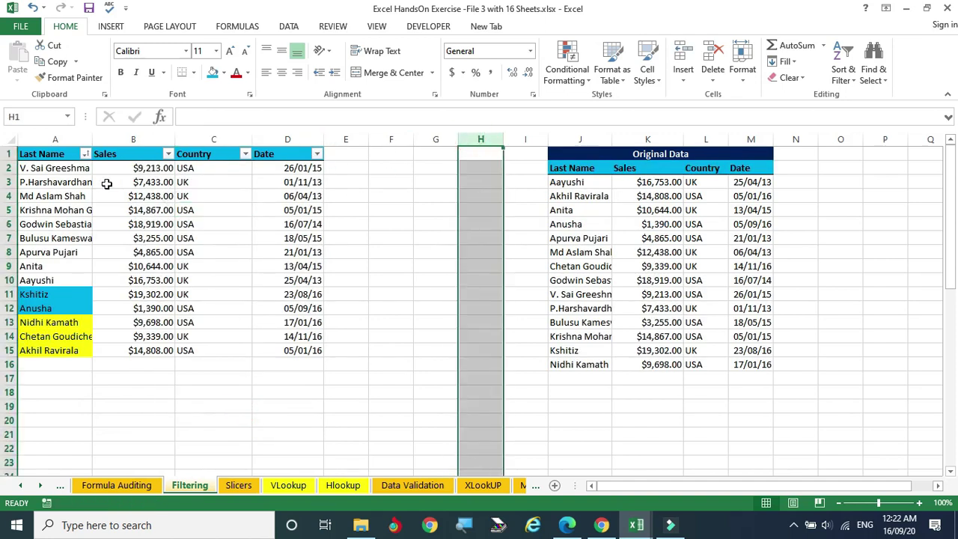
Step: Sort the copied table by Last Name from A to Z, and select the first name
click(86, 154)
click(53, 169)
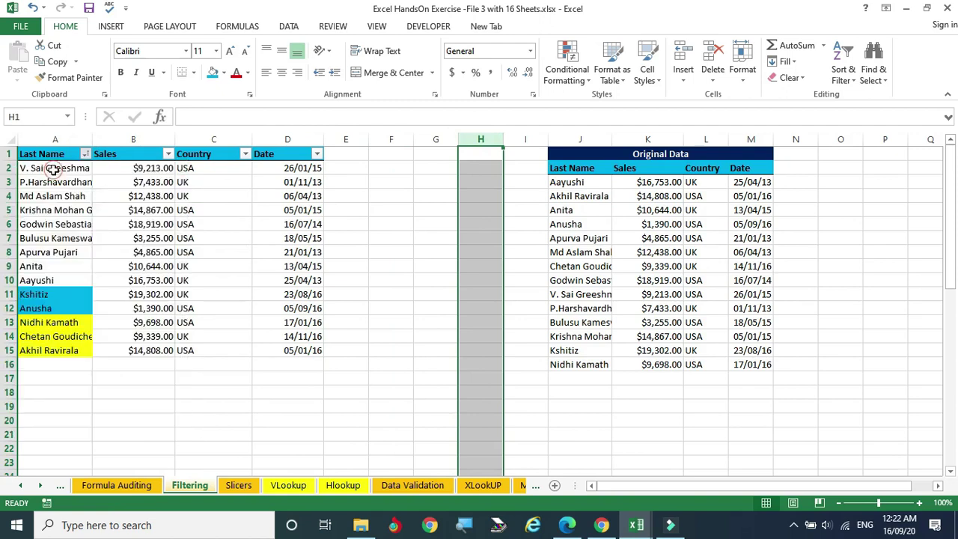
click(86, 153)
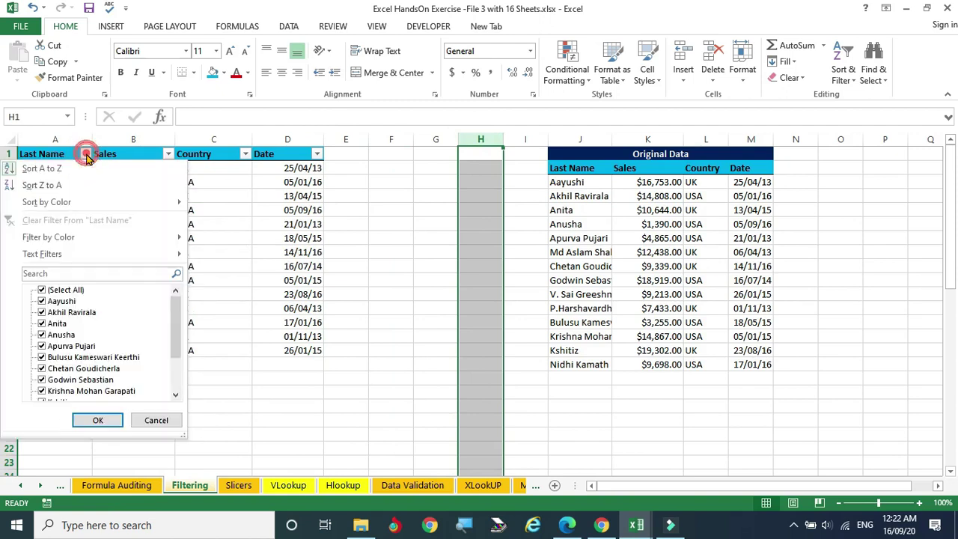
click(61, 169)
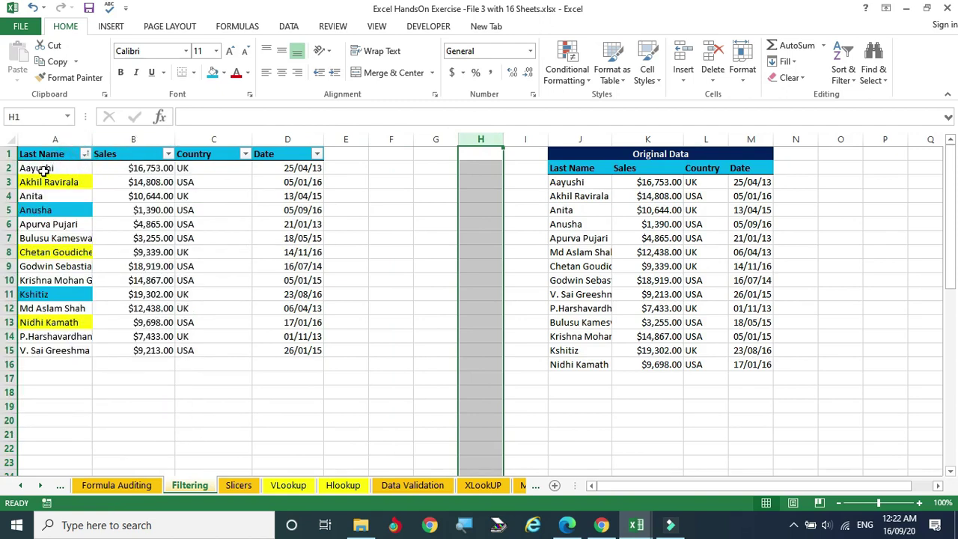
click(43, 168)
Step: Filter the Country column to show only USA, and review the remaining names and countries
click(245, 154)
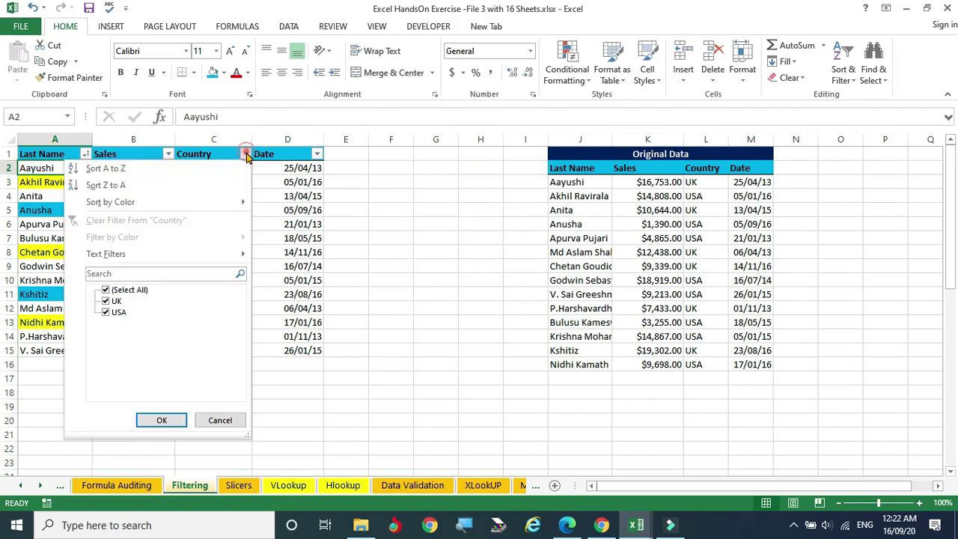
click(106, 290)
click(115, 312)
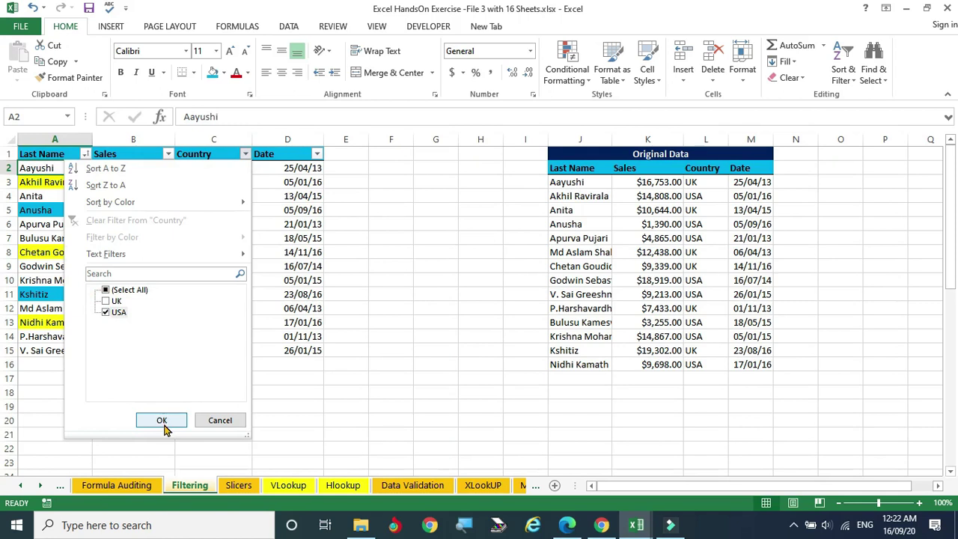
click(162, 419)
drag(61, 163, 64, 267)
drag(235, 171, 222, 262)
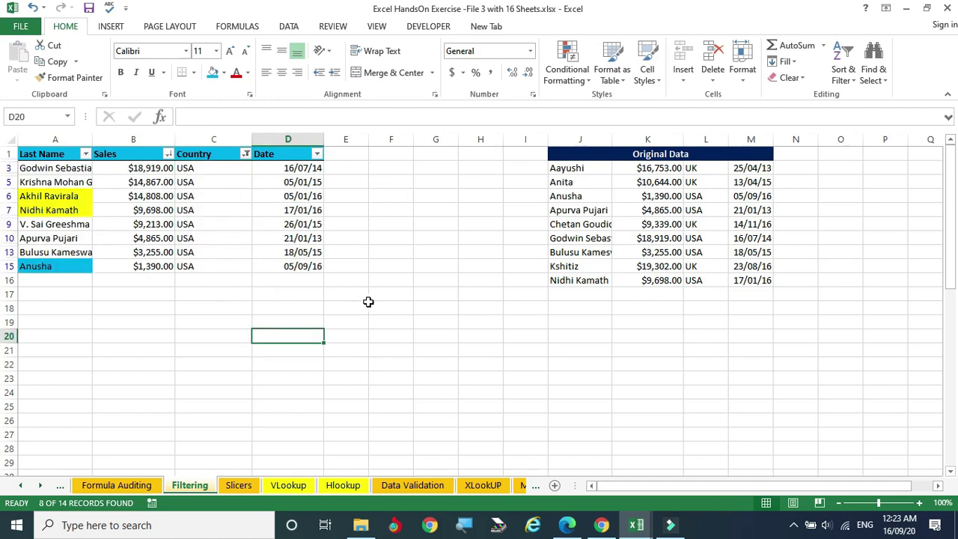
Step: Turn off filtering on the copied table to remove its filter controls and show all rows
click(395, 293)
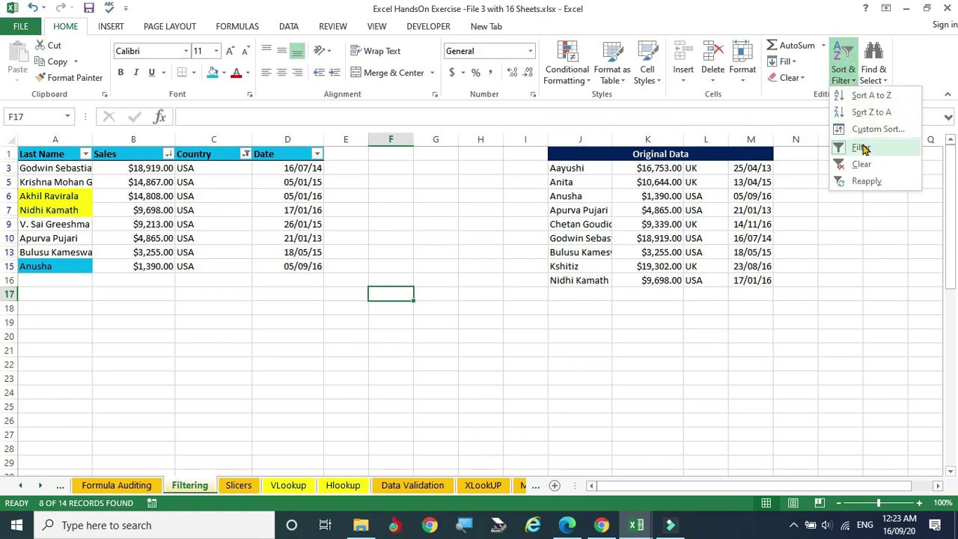
click(859, 147)
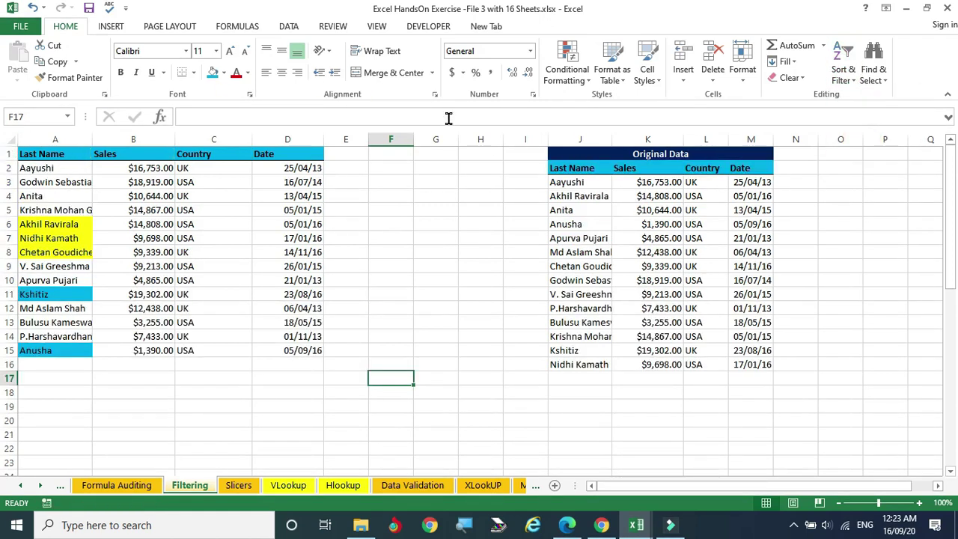
click(83, 152)
Step: Try to open a custom sort while only an empty cell outside the table is selected
click(386, 179)
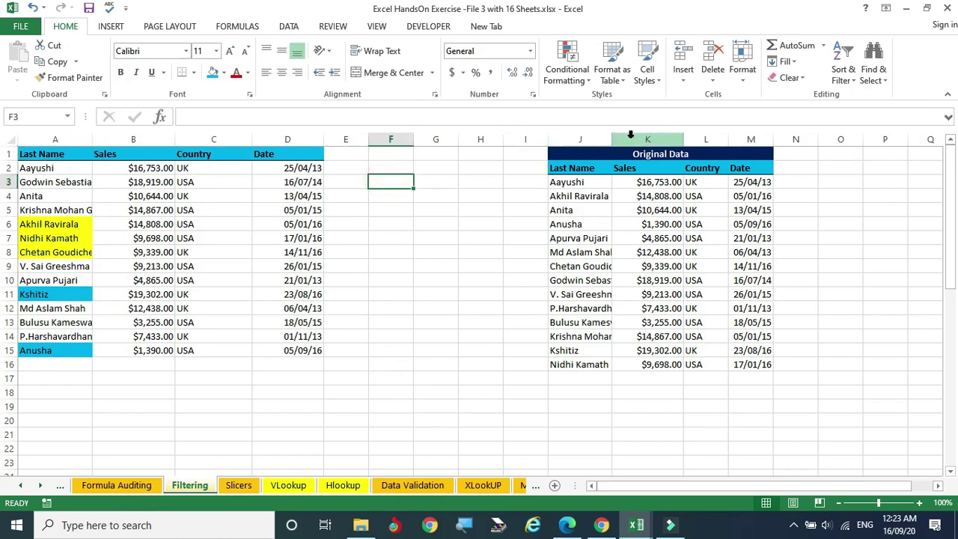
click(843, 74)
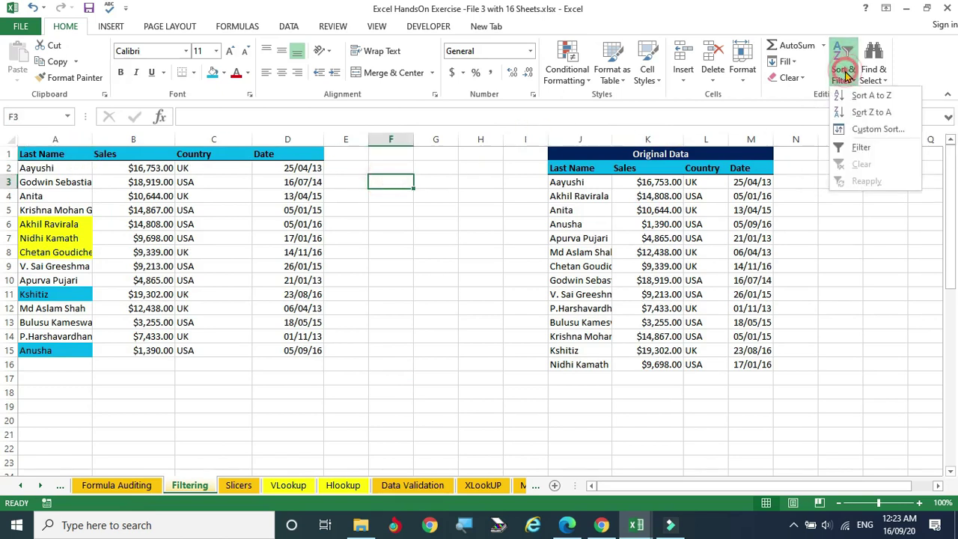
click(874, 131)
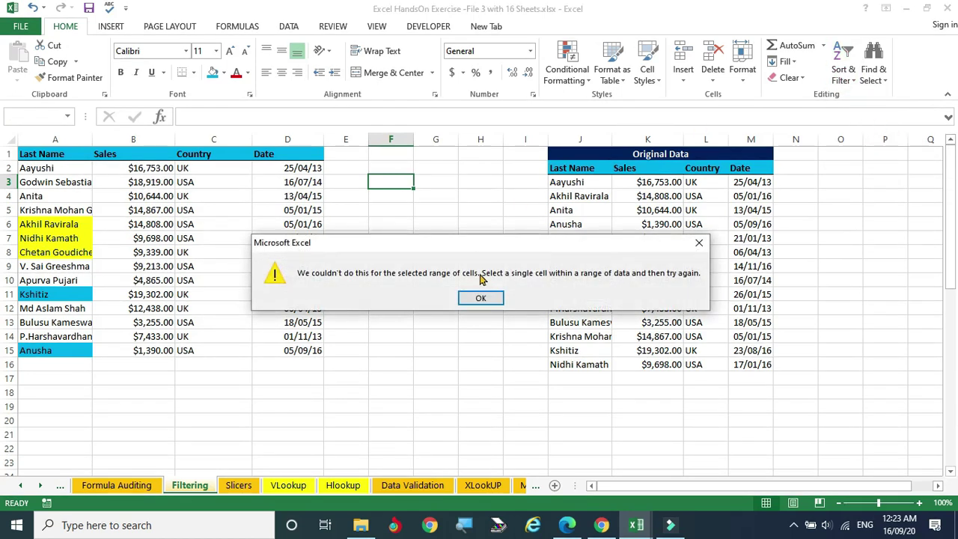
click(481, 297)
click(442, 391)
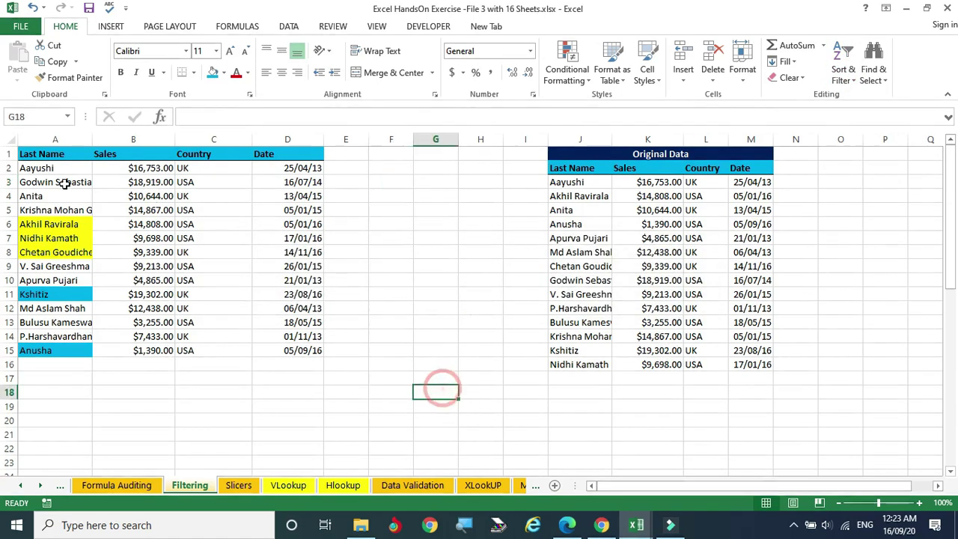
Step: Start a custom sort on the table A1:D15 including its headers, with Country as the sort column
drag(37, 154, 124, 154)
click(352, 196)
drag(44, 153, 299, 344)
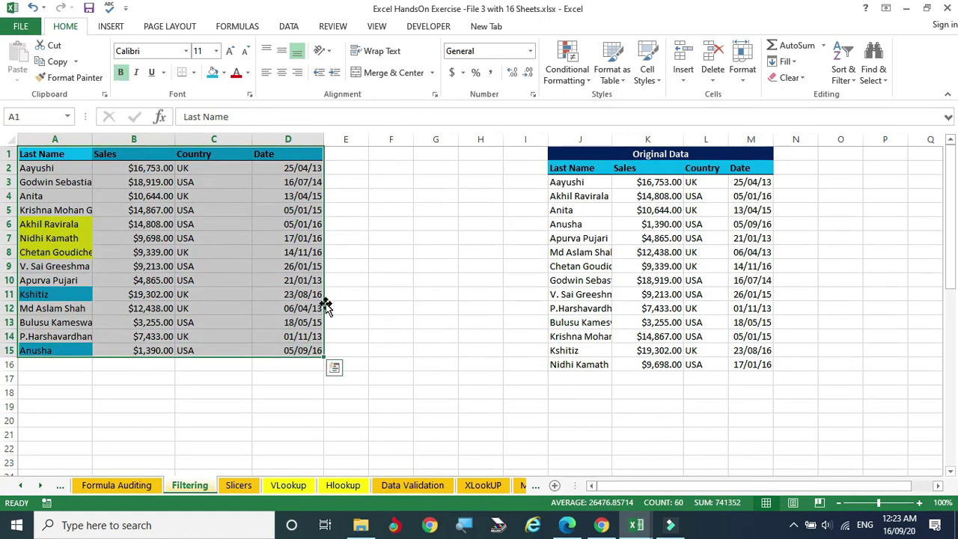
click(842, 75)
click(854, 128)
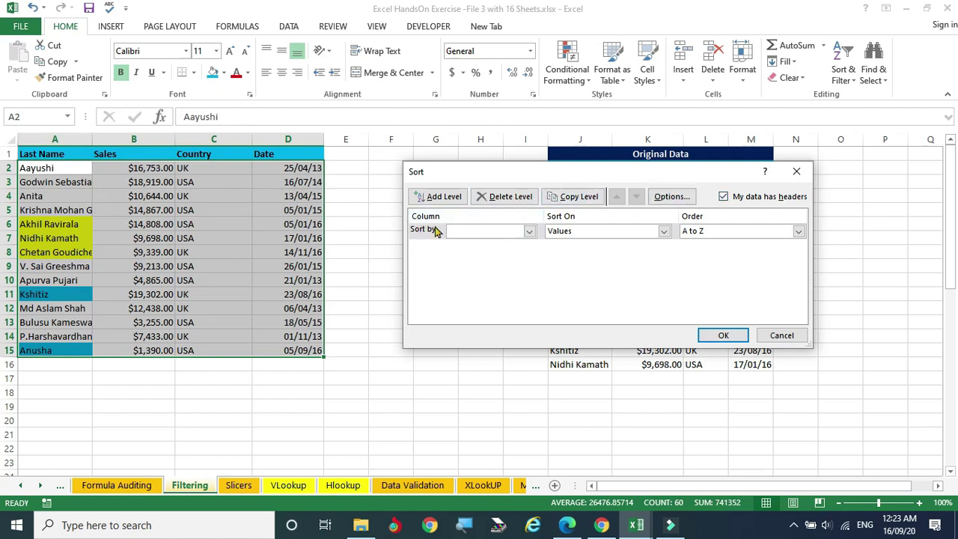
click(529, 231)
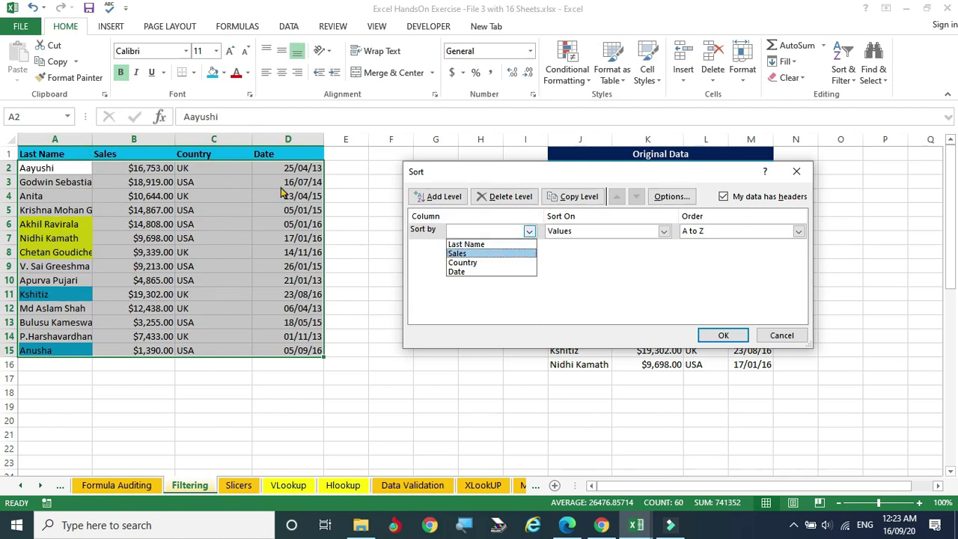
click(470, 268)
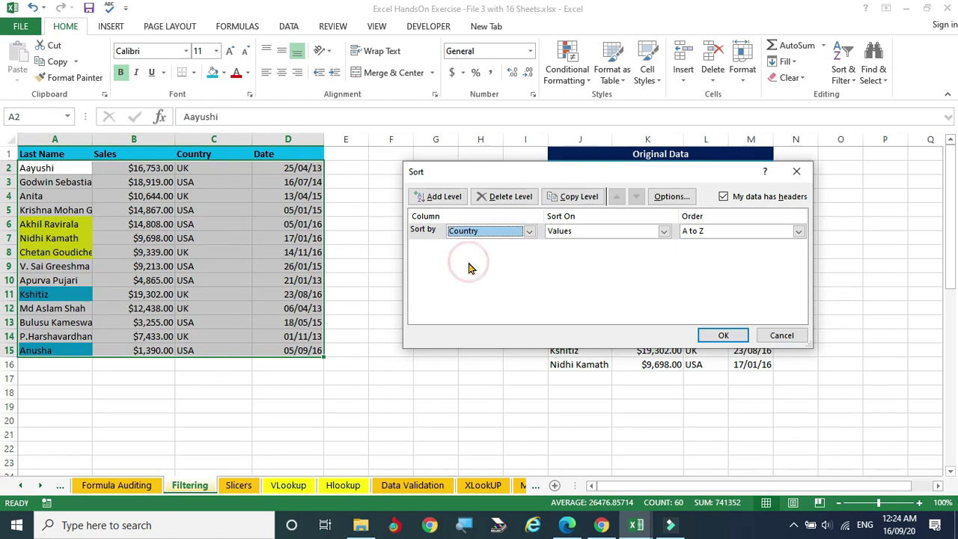
Step: Sort the Country level on values in Z to A order and apply it to the table
click(663, 232)
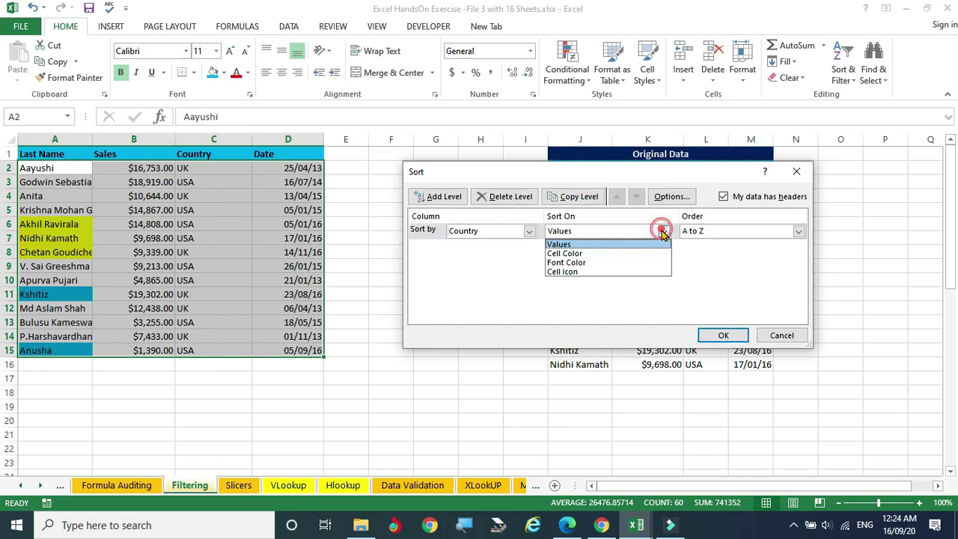
click(573, 244)
click(799, 230)
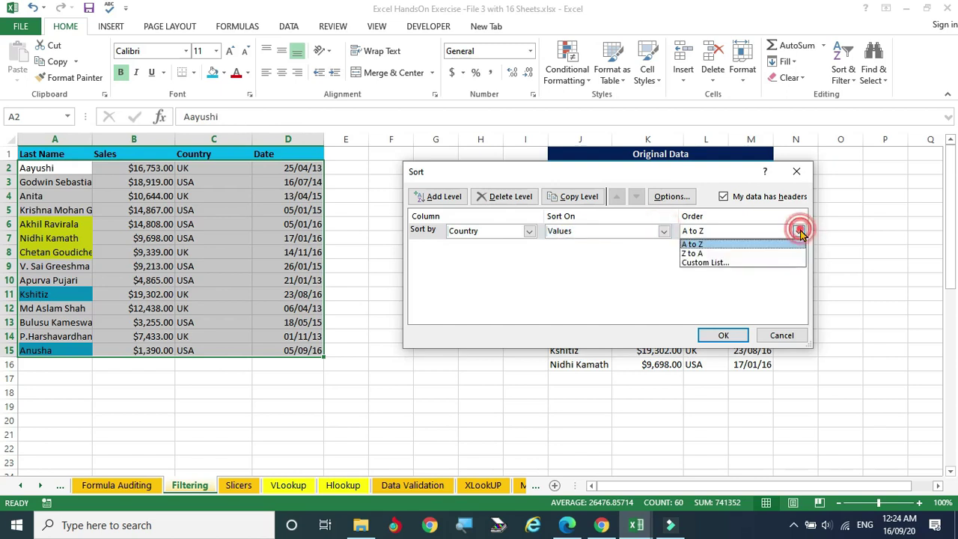
click(704, 254)
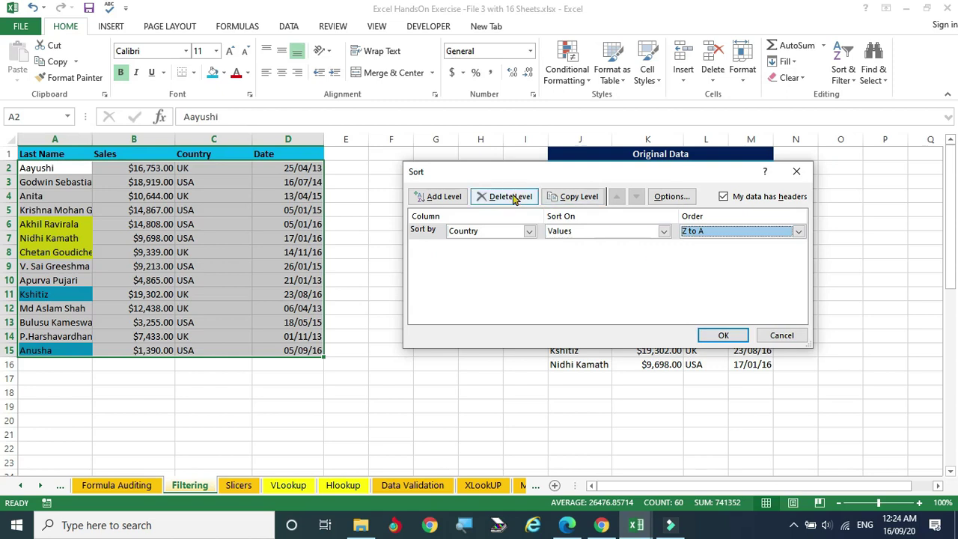
click(724, 336)
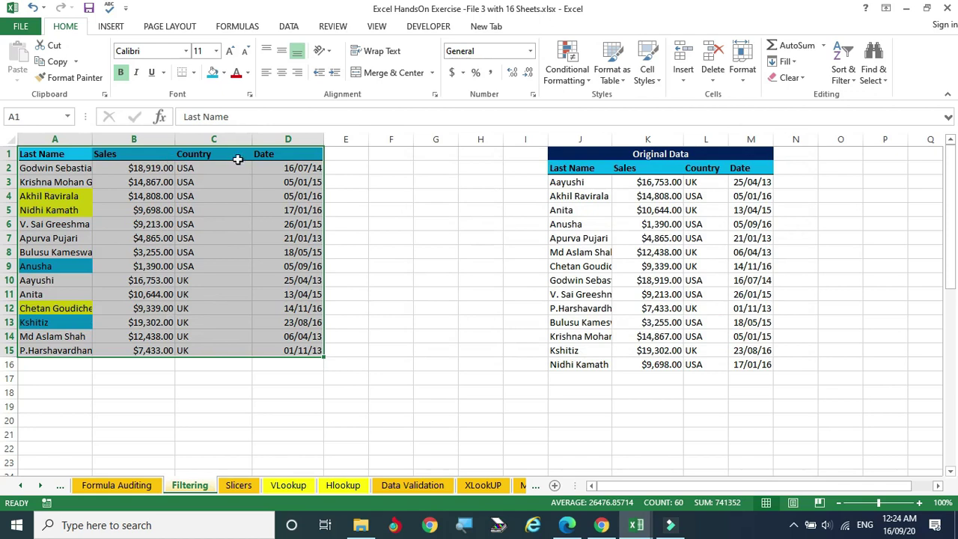
Step: Reopen the custom sort for the table A1:D15 and add a second level on the Sales column
drag(23, 154, 274, 350)
click(843, 73)
click(876, 127)
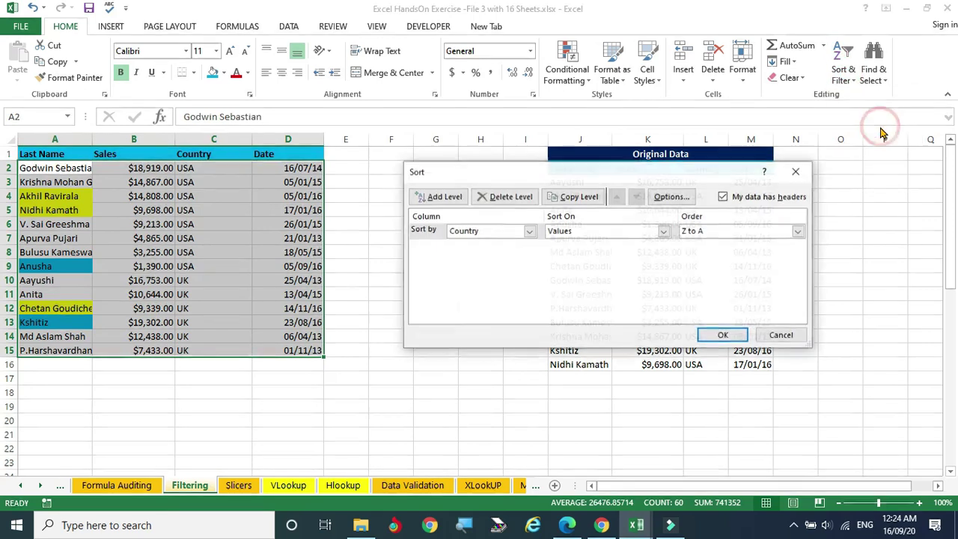
click(446, 196)
click(529, 247)
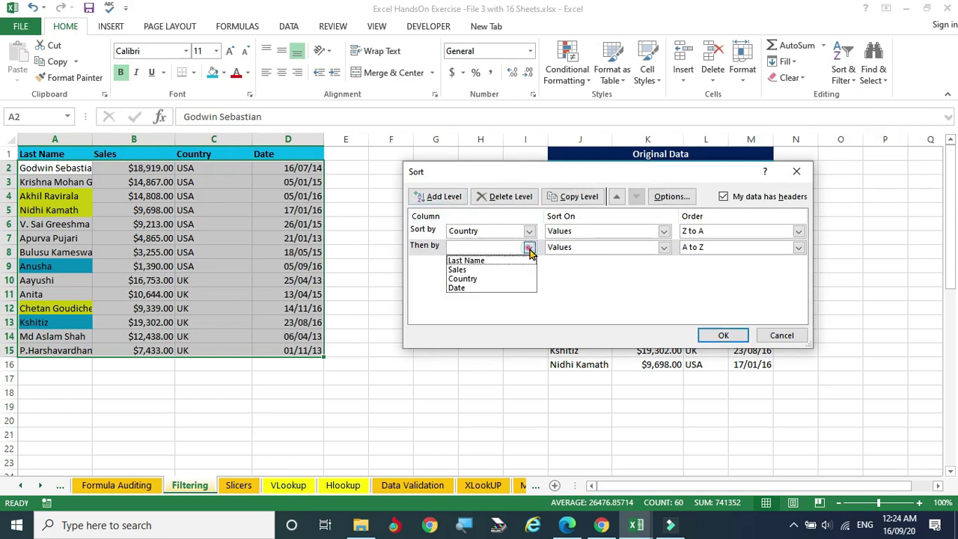
click(458, 269)
Step: Order the Sales level by values from largest to smallest, apply the sort, and review the USA rows' Country and Sales cells
click(663, 248)
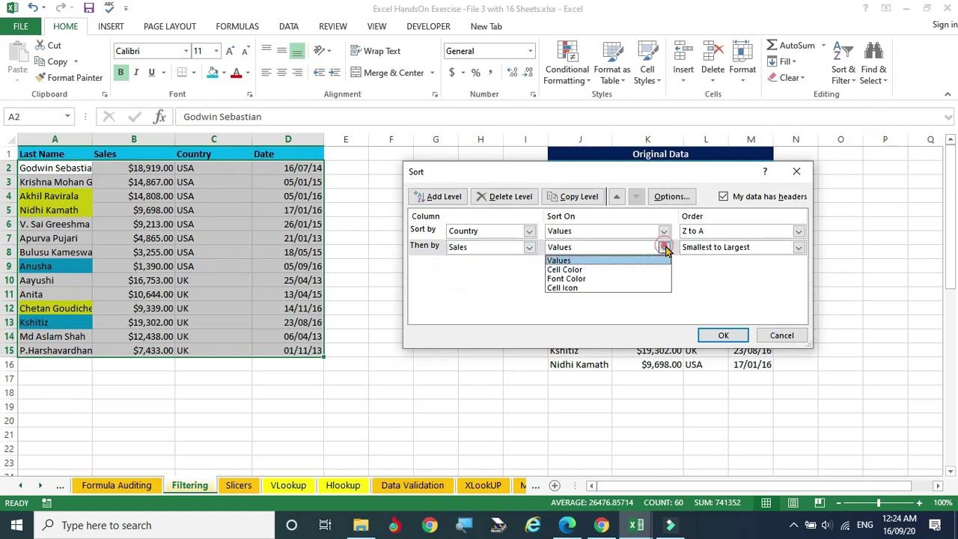
click(666, 246)
click(798, 247)
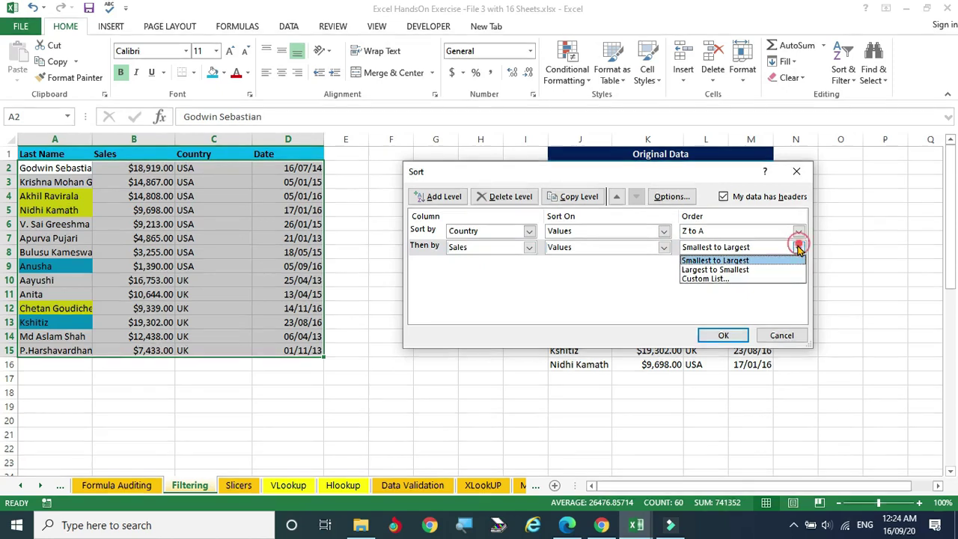
click(717, 270)
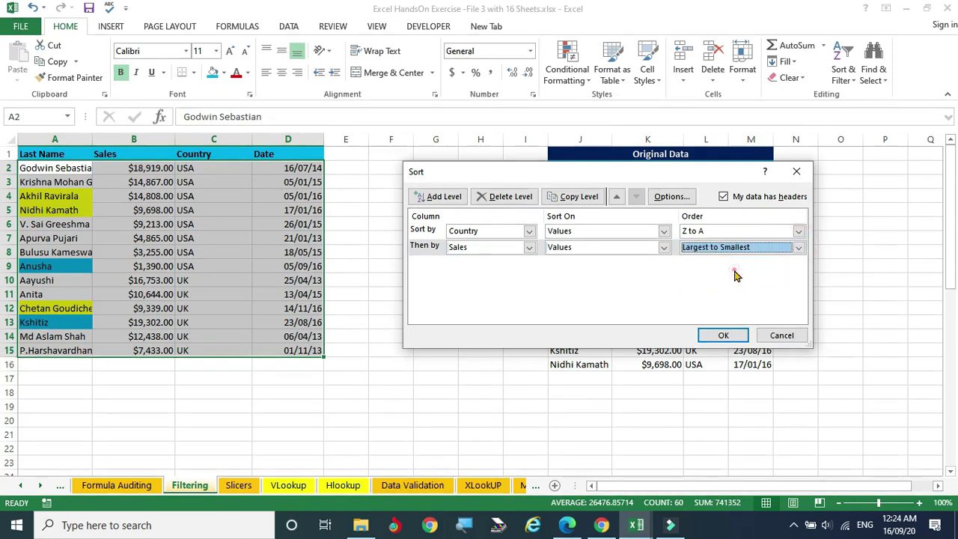
click(723, 335)
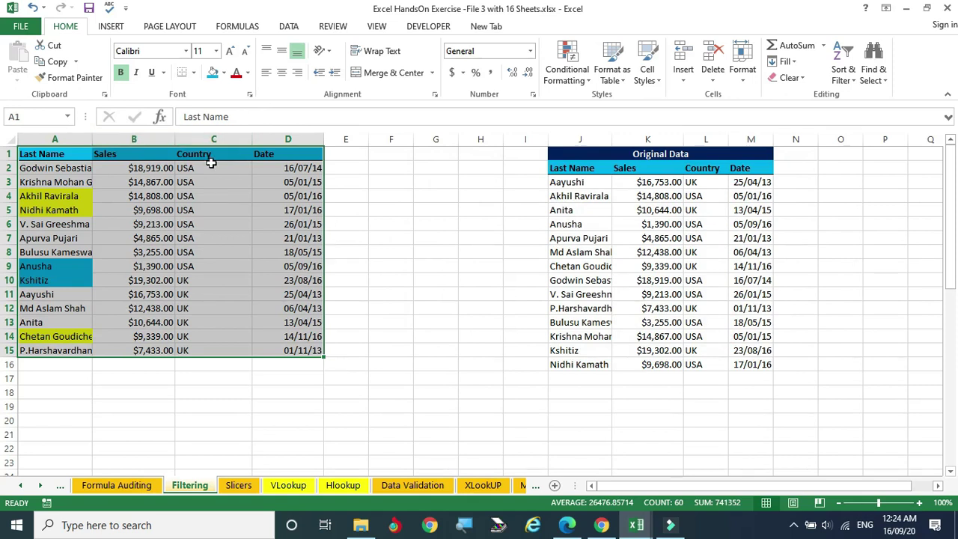
drag(214, 167, 214, 268)
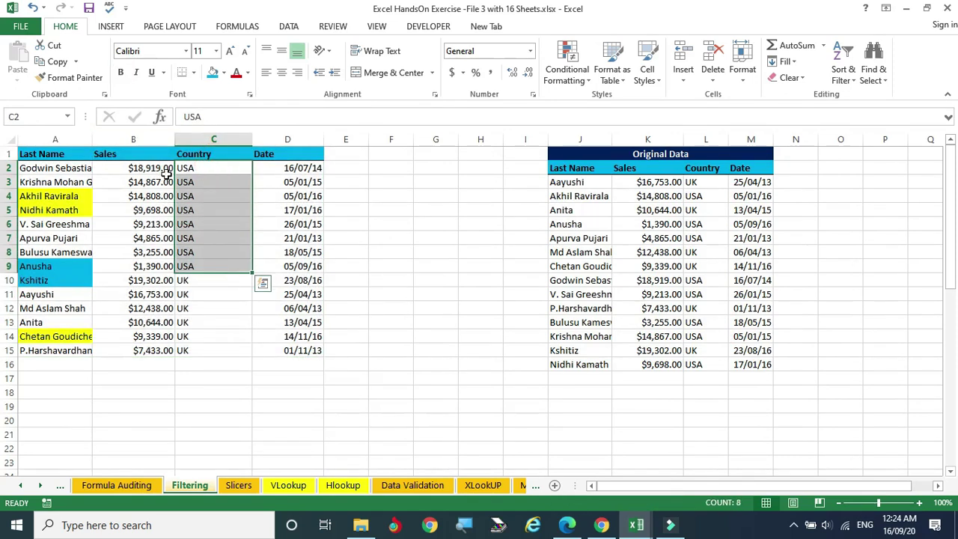
drag(139, 163, 139, 267)
drag(212, 169, 137, 263)
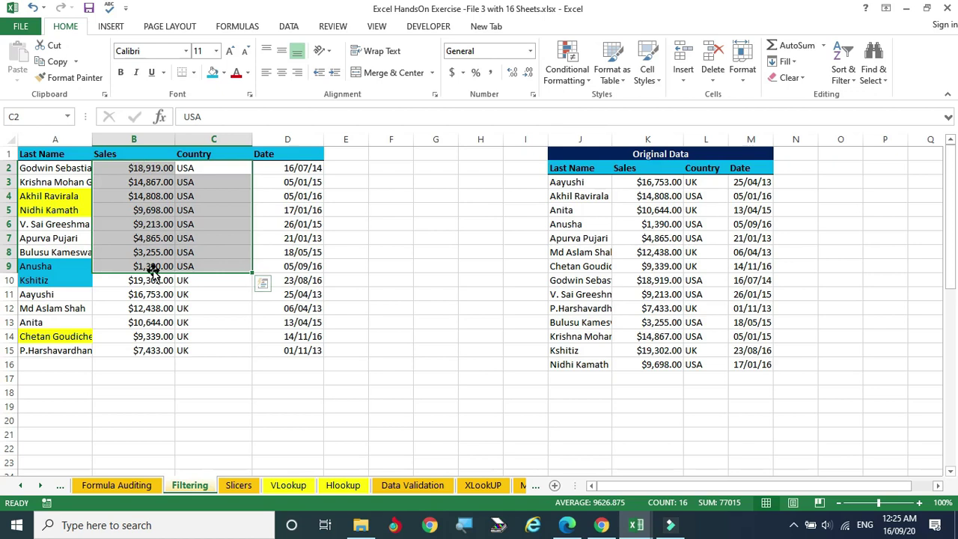
click(412, 209)
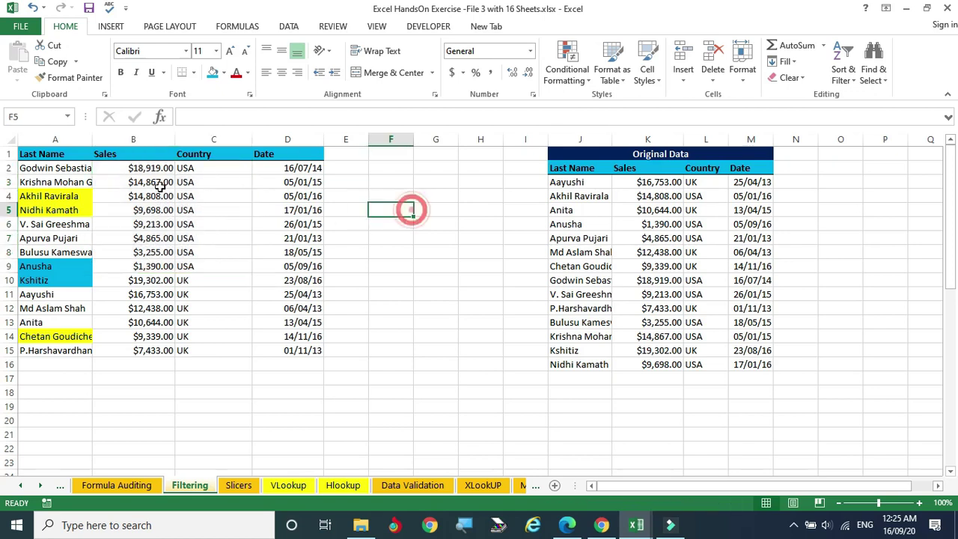
Step: Reopen the custom sort for the table A1:D15 and add a third level on the Last Name column
drag(52, 157, 286, 348)
click(845, 75)
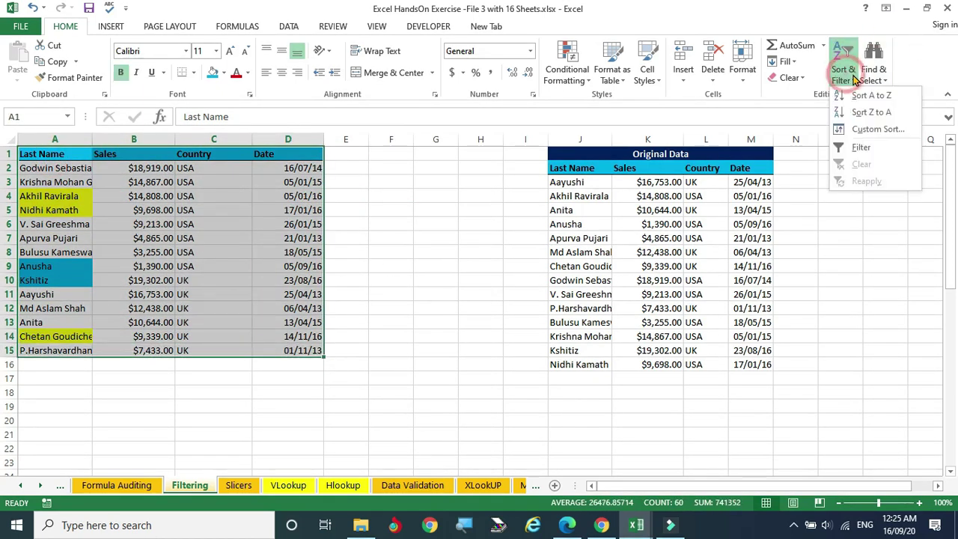
click(864, 128)
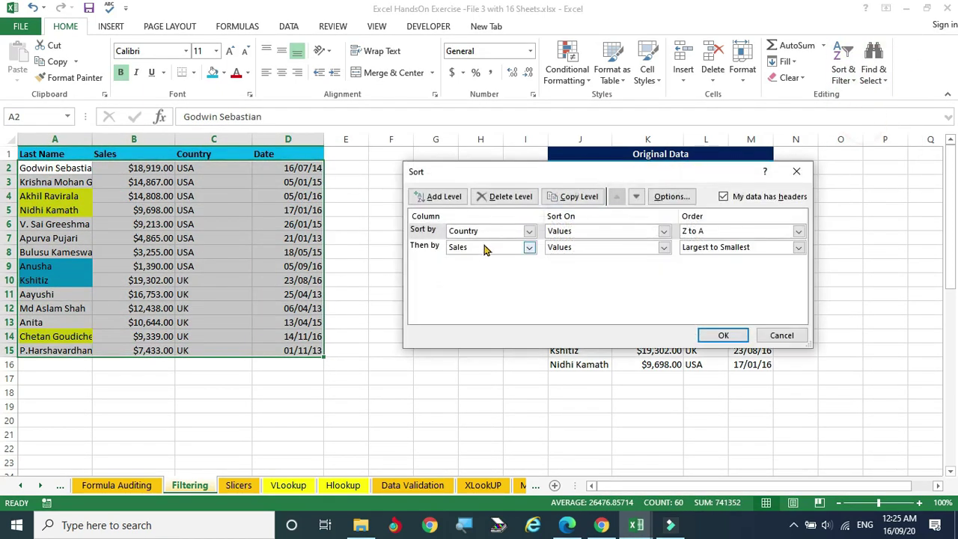
click(444, 199)
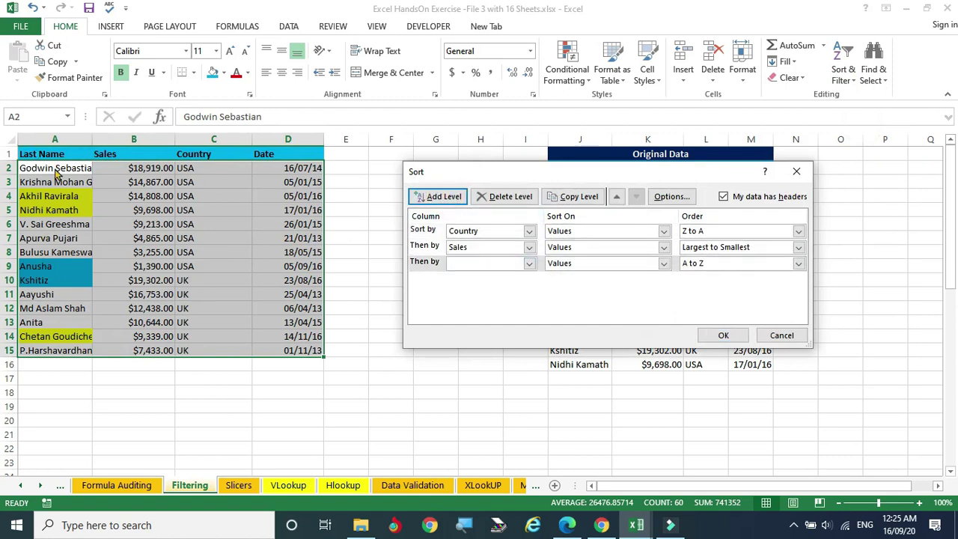
click(529, 263)
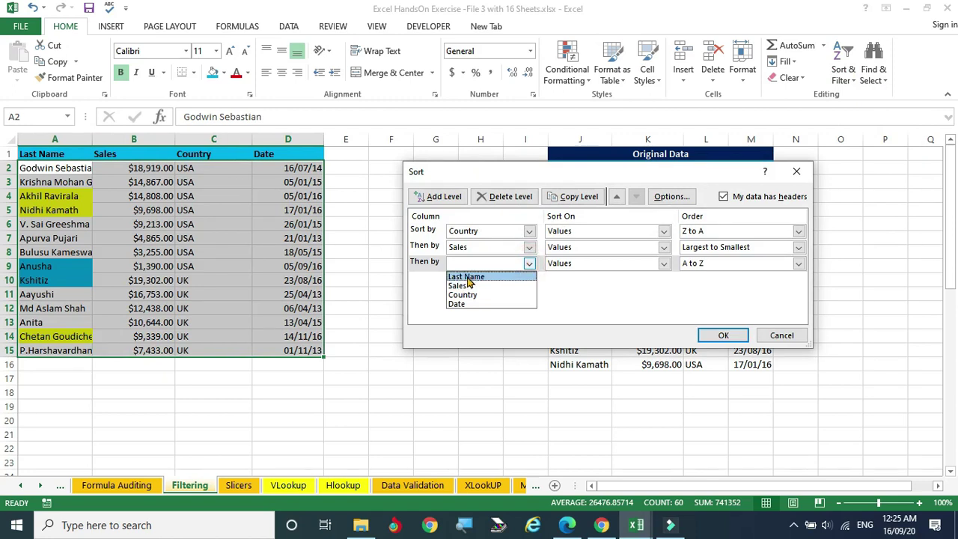
click(468, 277)
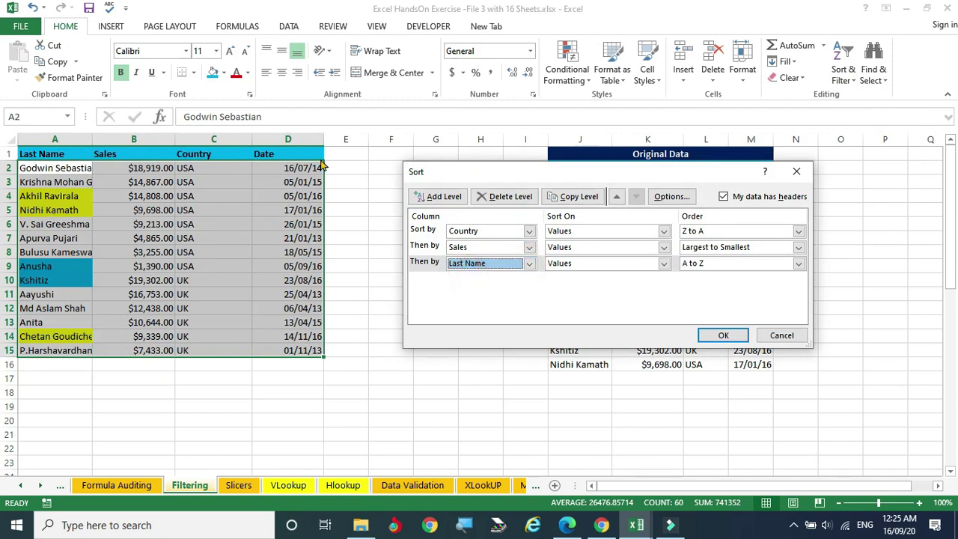
Step: Sort the Last Name level on cell color with yellow on top, apply it, and review the names, sales and countries of the USA rows
click(664, 263)
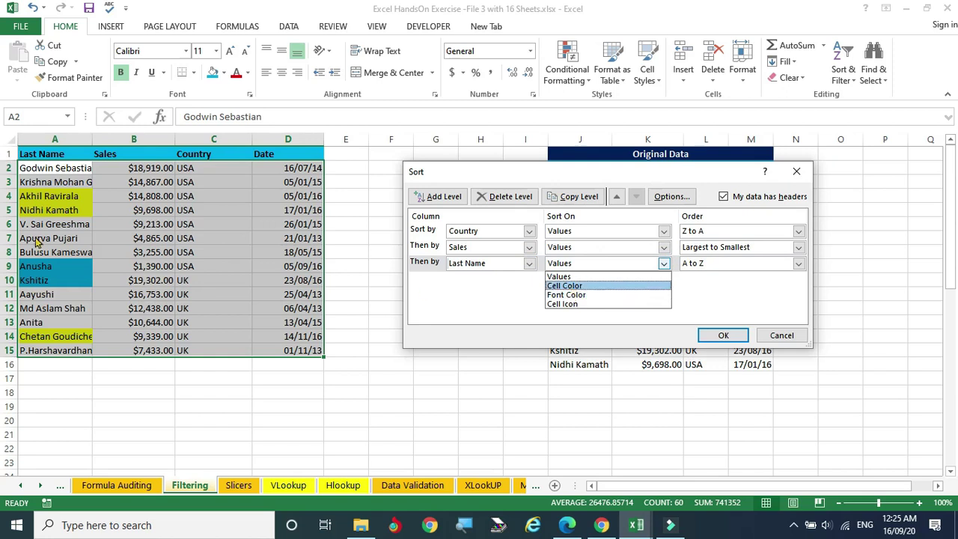
click(576, 286)
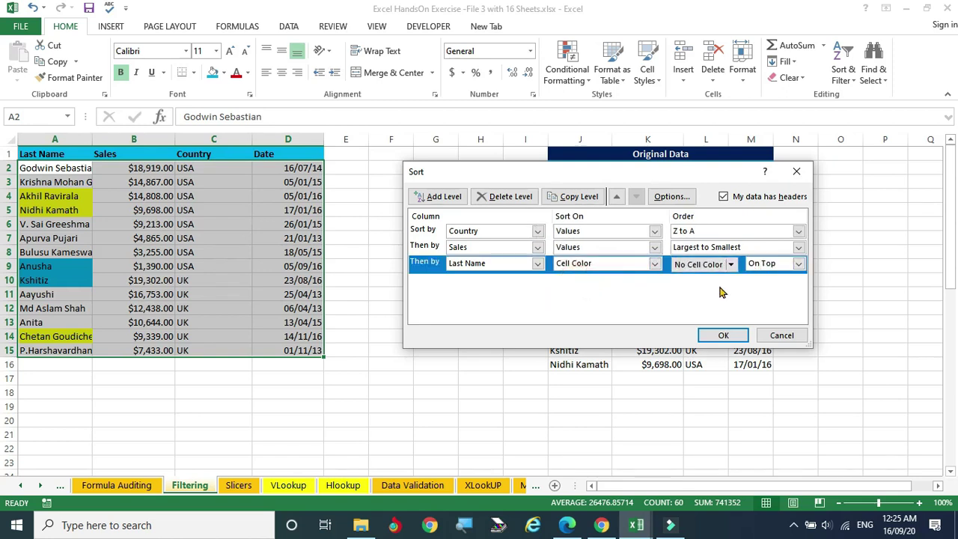
click(731, 263)
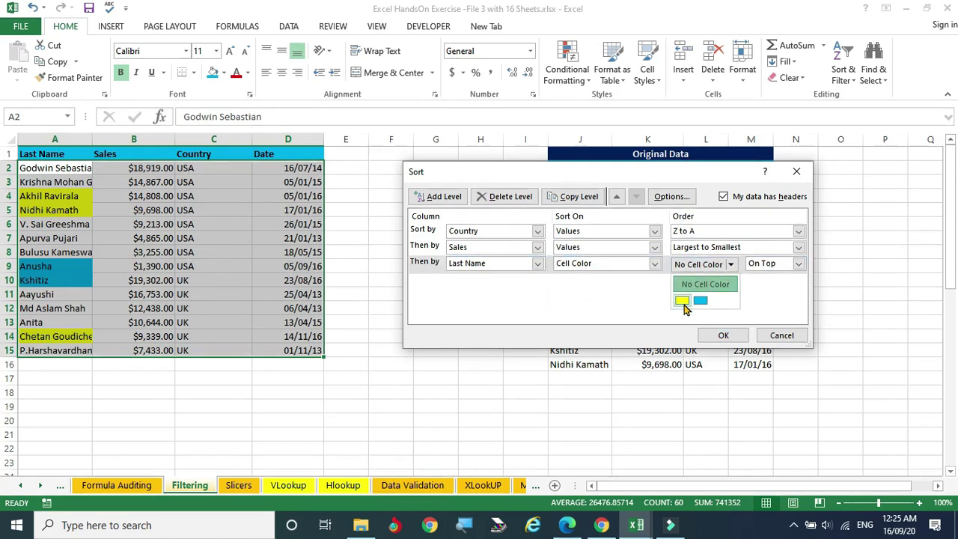
click(683, 303)
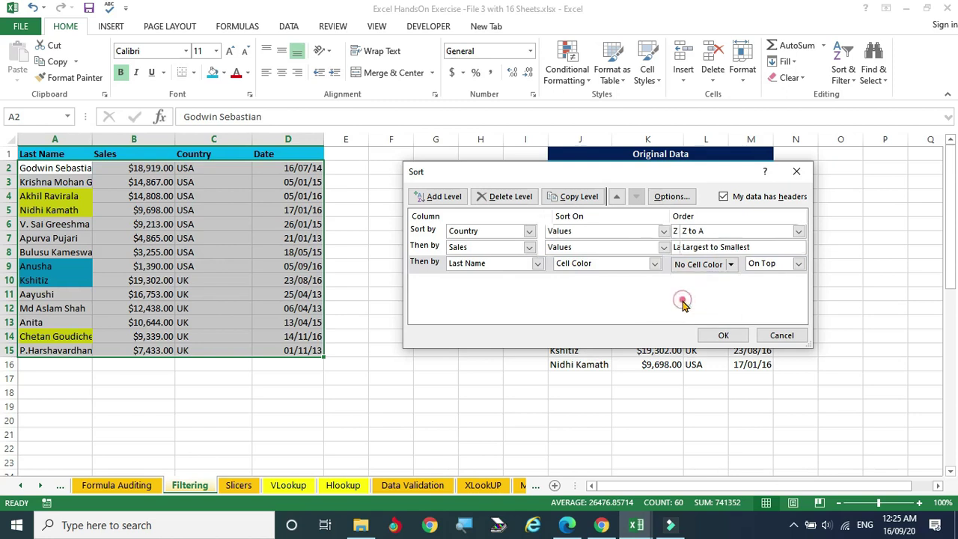
click(799, 263)
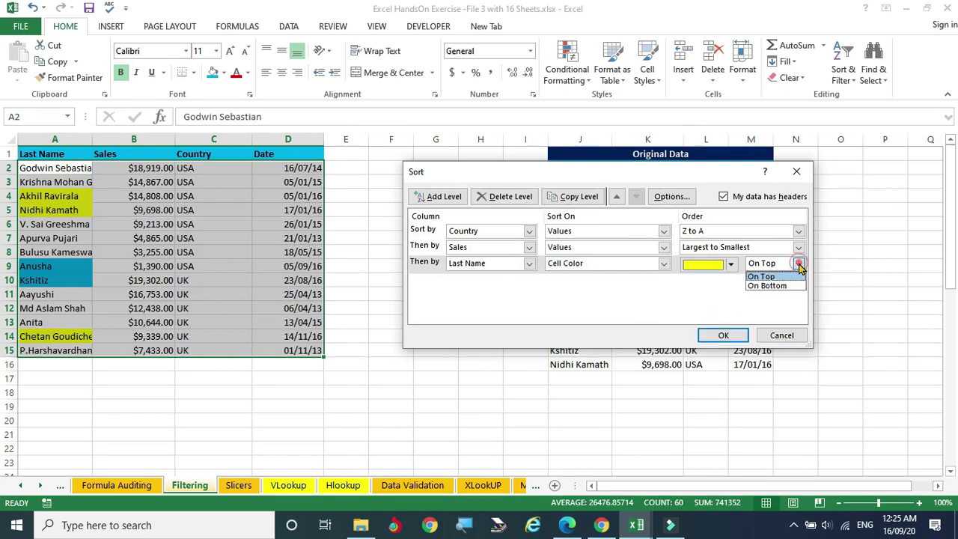
click(723, 334)
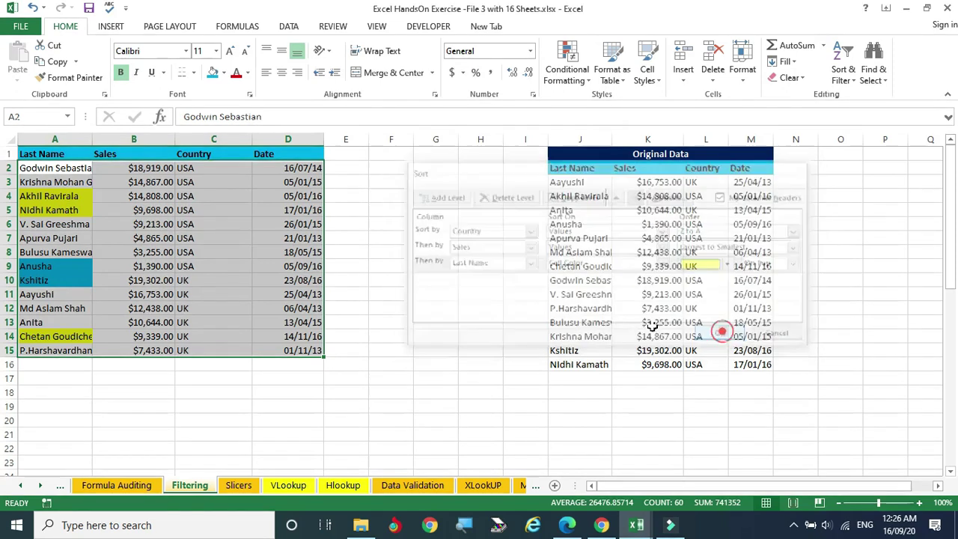
click(423, 265)
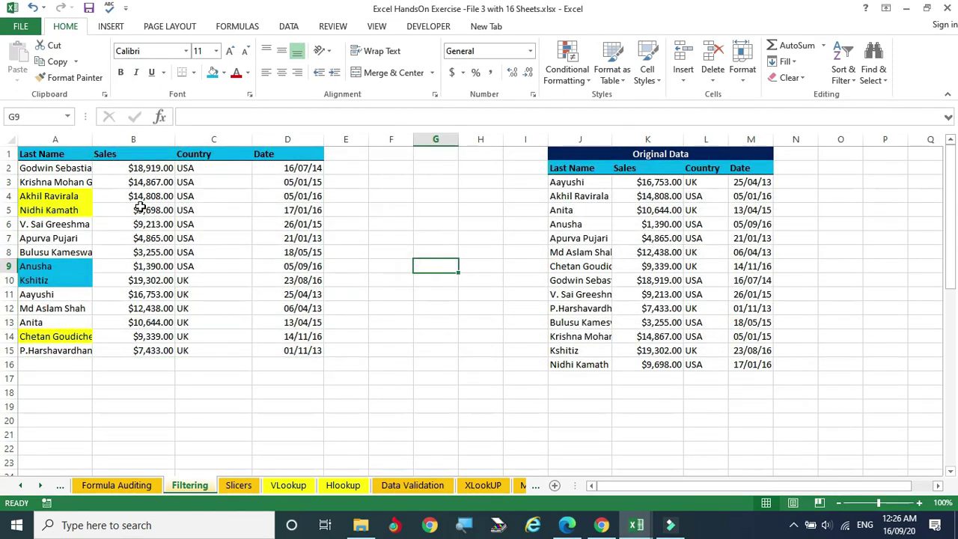
drag(205, 169, 69, 267)
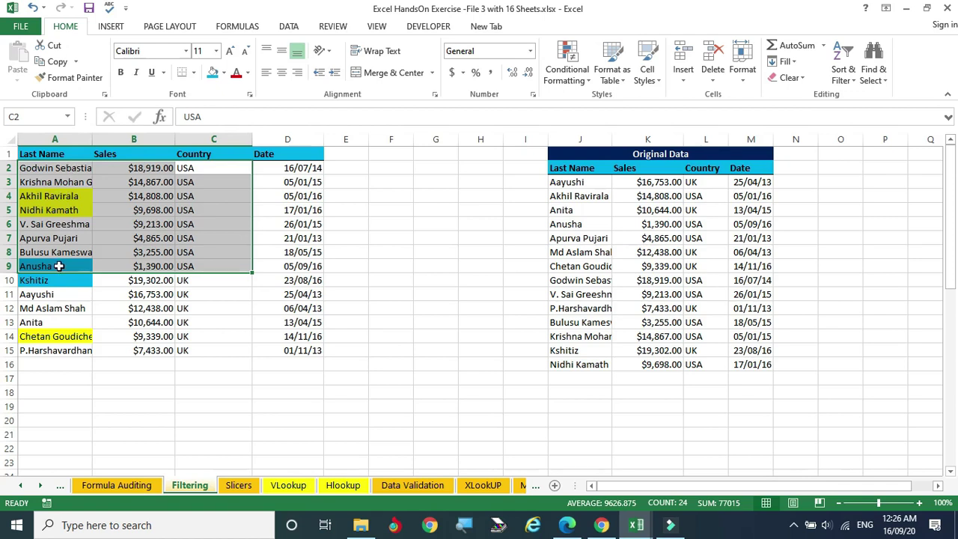
click(364, 235)
click(75, 167)
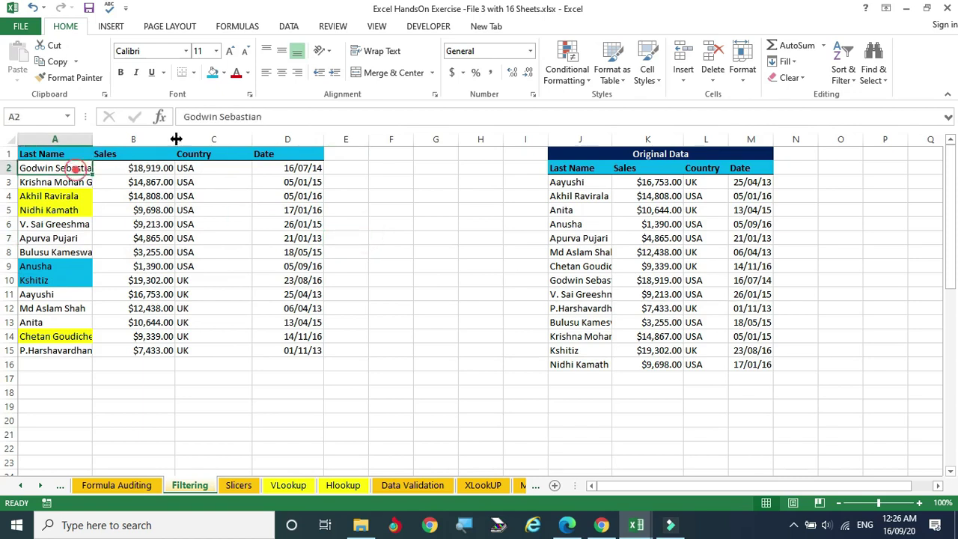
Step: Switch to the Slicers sheet and magnify the passenger table to 100%
click(844, 73)
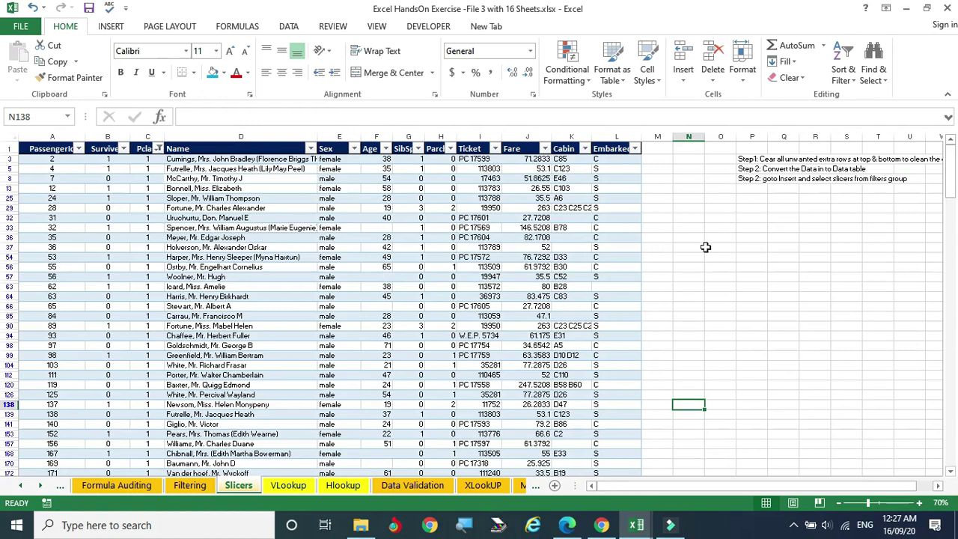
click(781, 227)
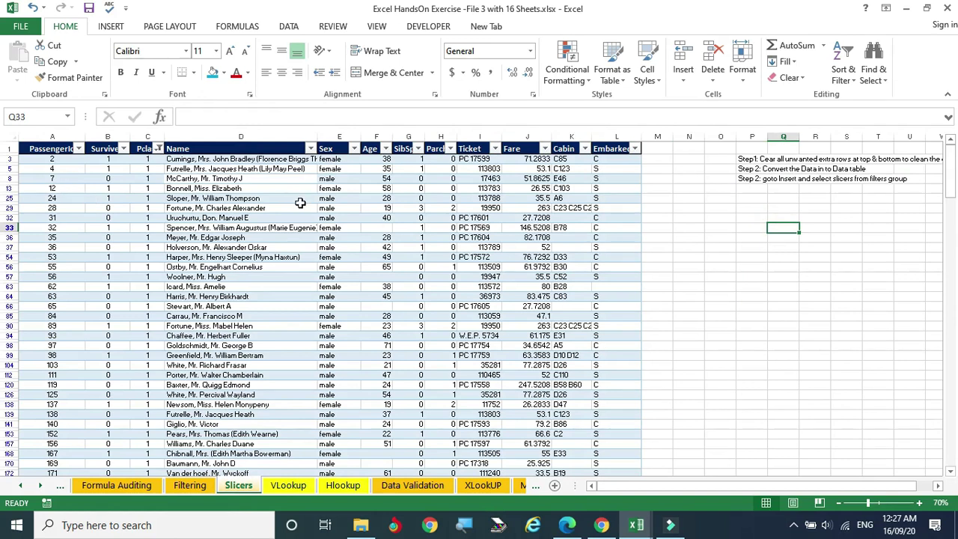
click(916, 505)
click(917, 505)
click(917, 505)
Step: Examine the SibSp column of the filtered passenger table down to its last row and check the record count of the Sex column
click(366, 139)
drag(949, 183, 952, 458)
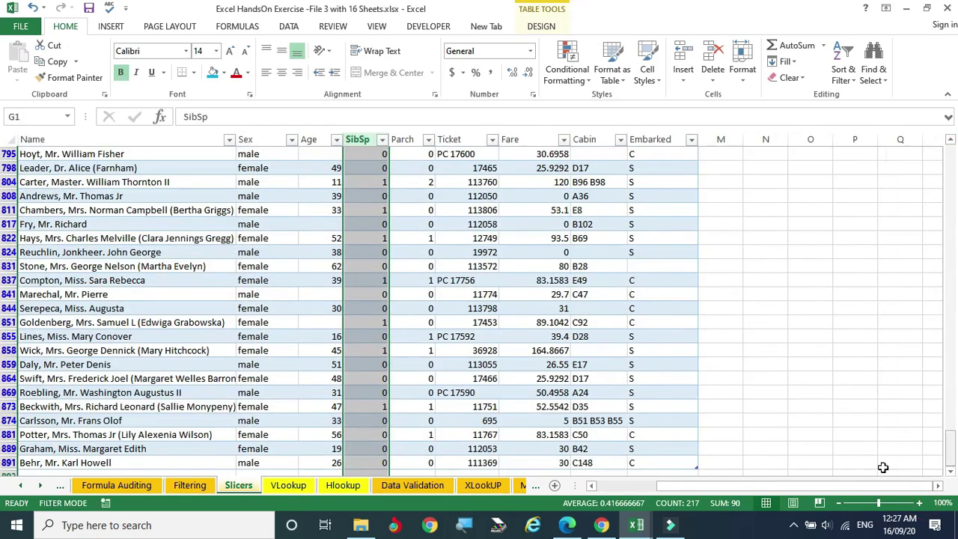
scroll(350, 363, down, 2)
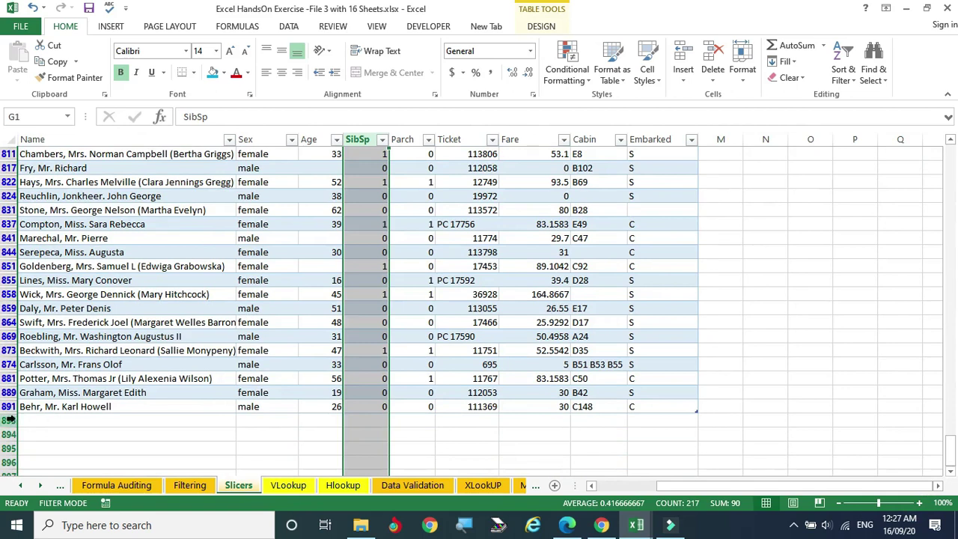
drag(950, 449, 949, 160)
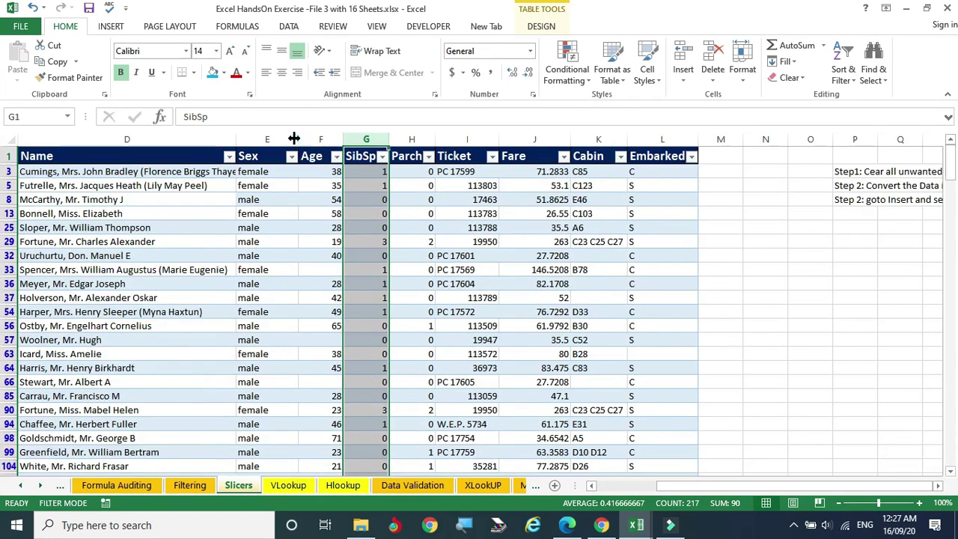
click(252, 138)
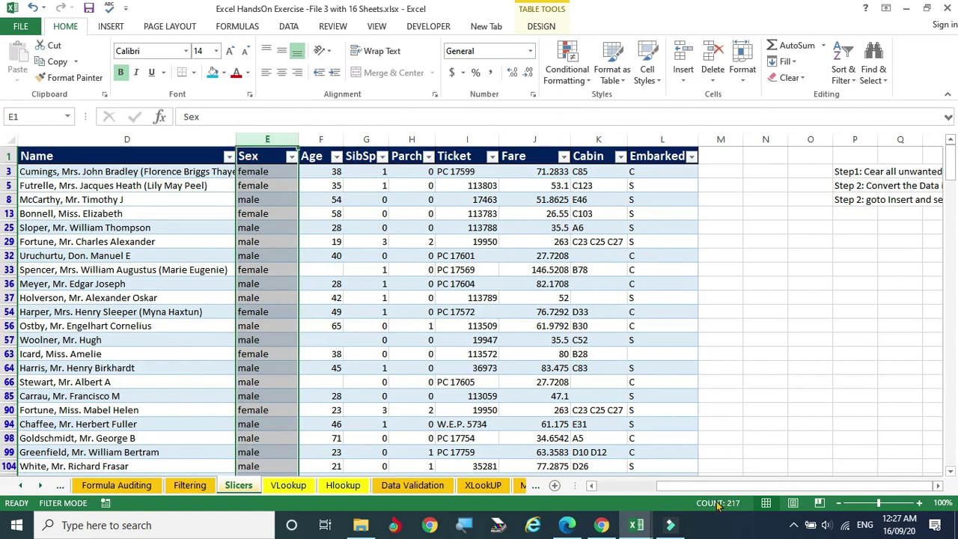
Step: Turn off the filter on the passenger table and check the Name column's record count
key(ctrl+shift+l)
click(720, 326)
click(128, 140)
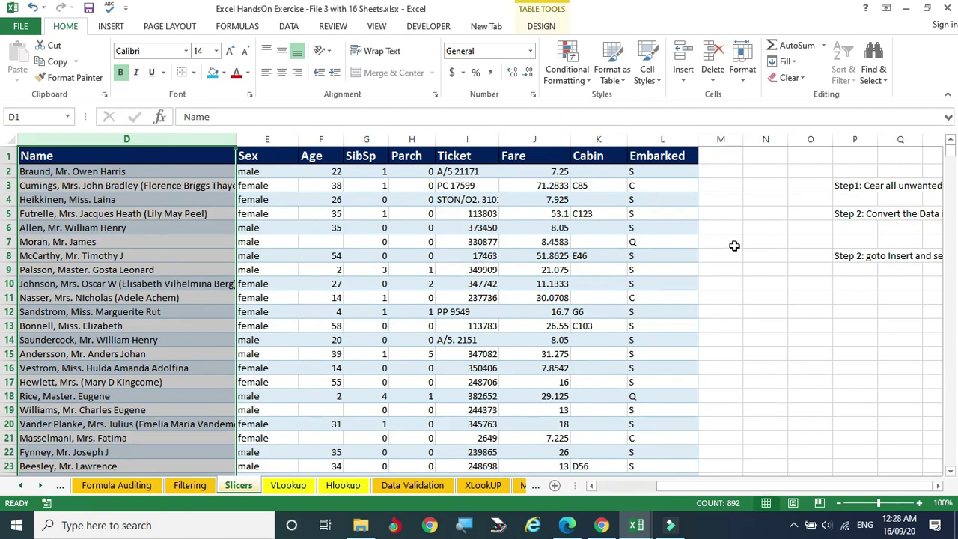
click(764, 268)
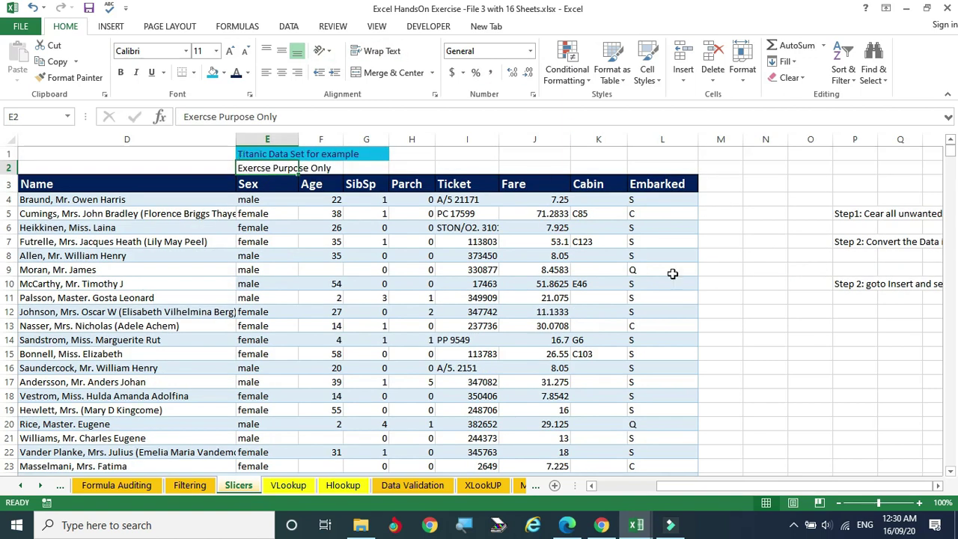
Step: Delete rows 1 and 2 holding the title lines above the passenger table's header
click(779, 366)
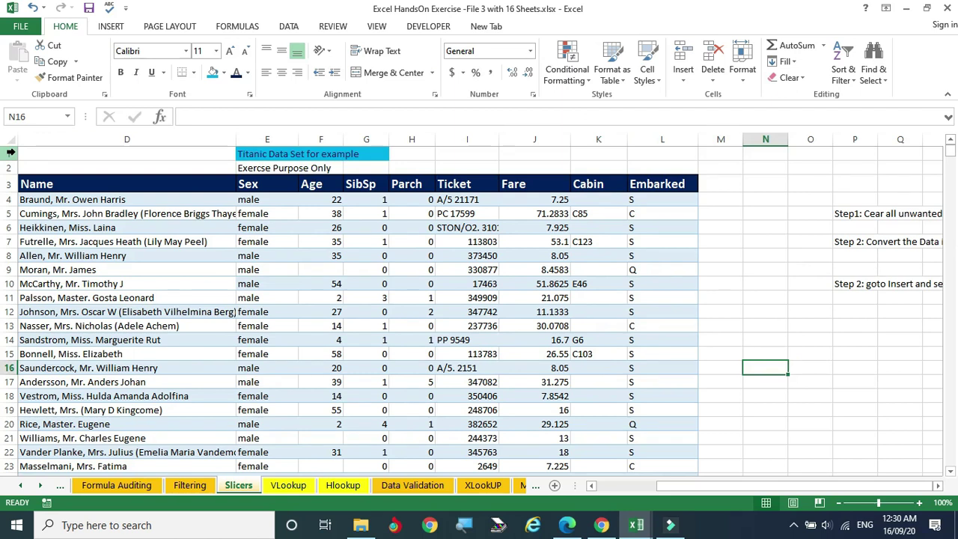
click(11, 153)
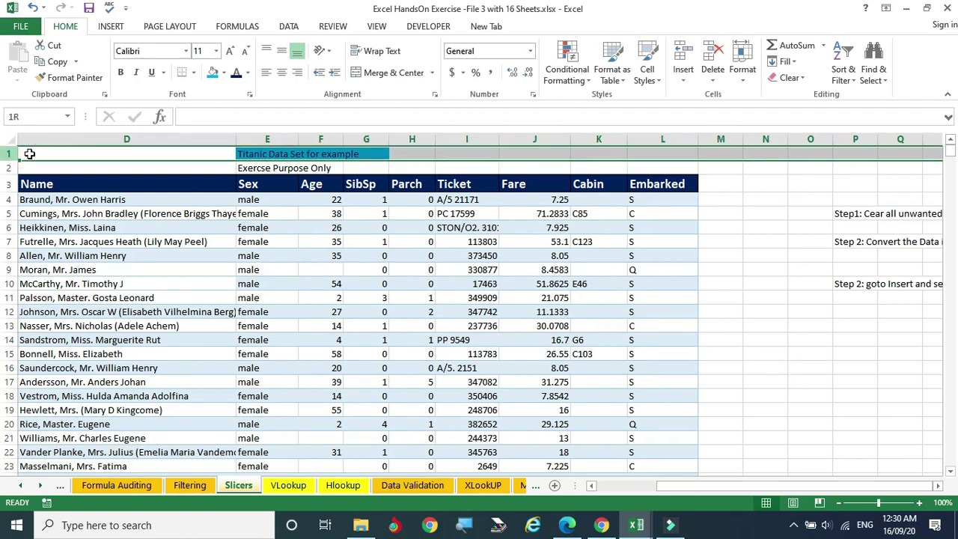
drag(23, 159, 15, 168)
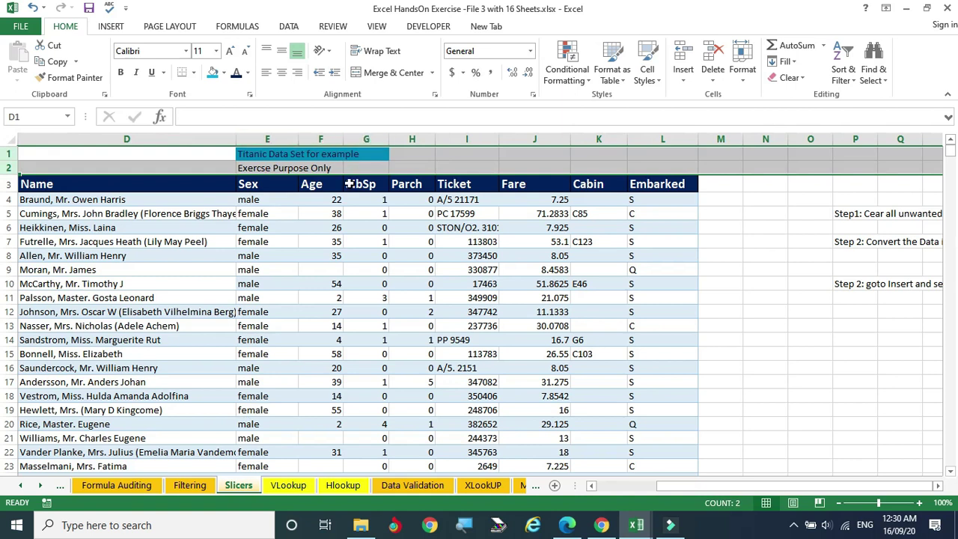
click(182, 162)
drag(9, 153, 47, 163)
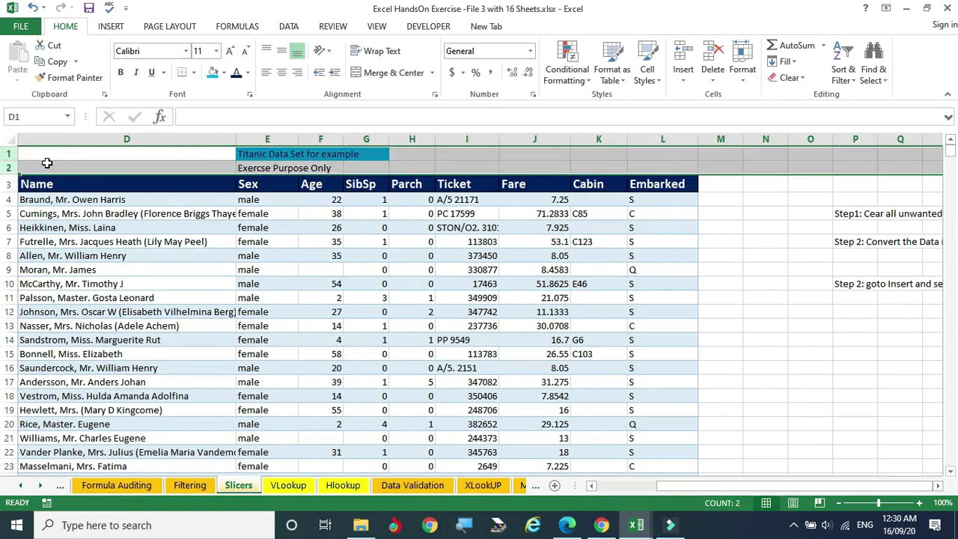
right_click(124, 165)
click(155, 274)
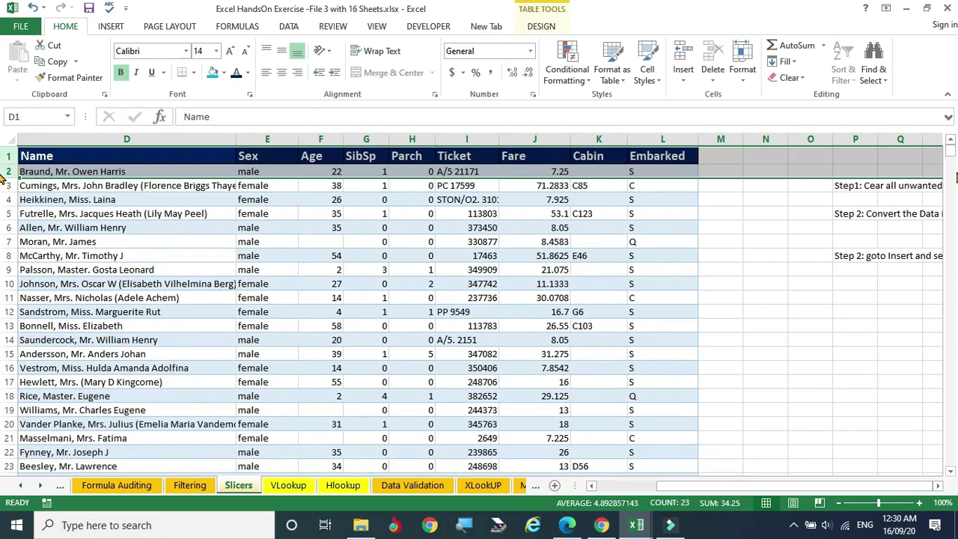
Step: Go to the end of the passenger table and examine the blank and stray Sex and Age cells in rows 893 to 897
click(467, 199)
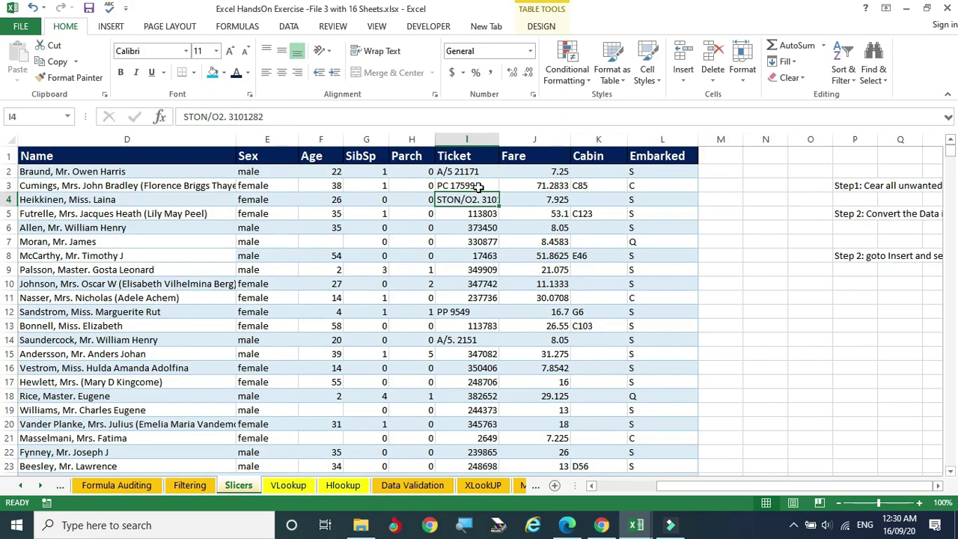
key(ctrl+Down)
scroll(207, 279, down, 2)
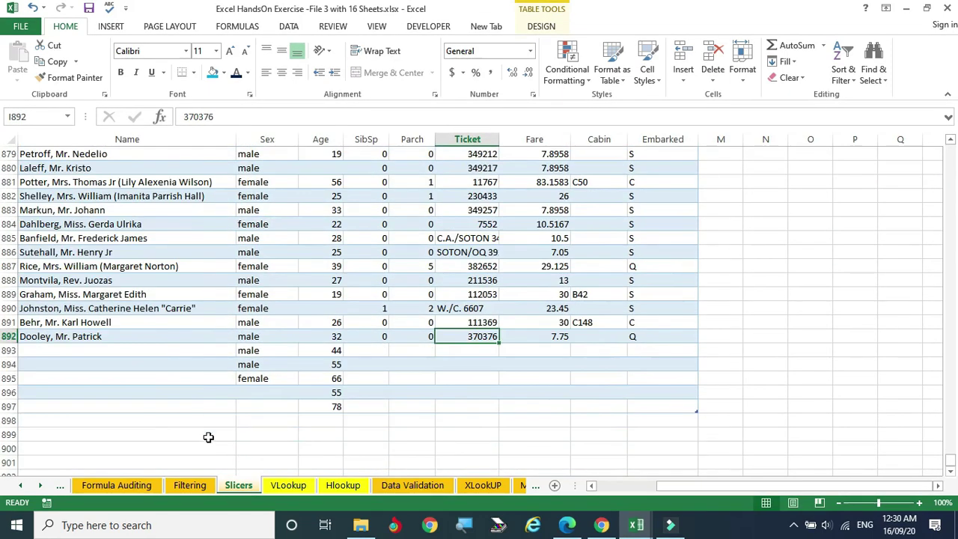
scroll(208, 437, down, 1)
drag(59, 310, 61, 352)
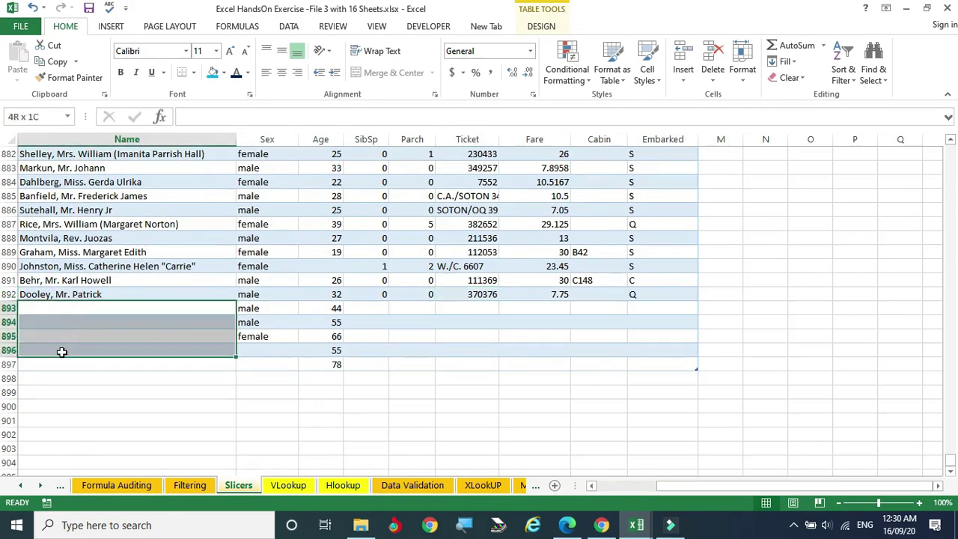
drag(399, 308, 652, 338)
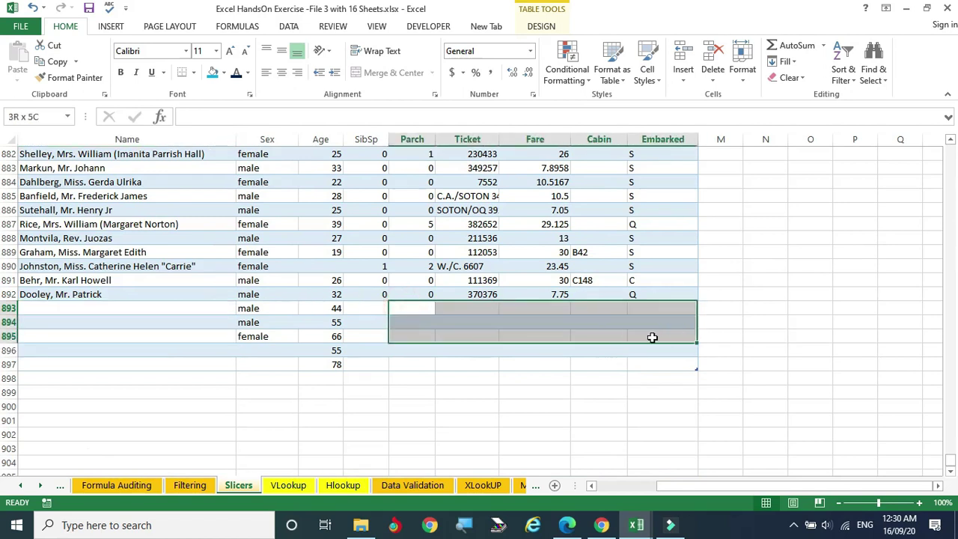
drag(247, 309, 341, 363)
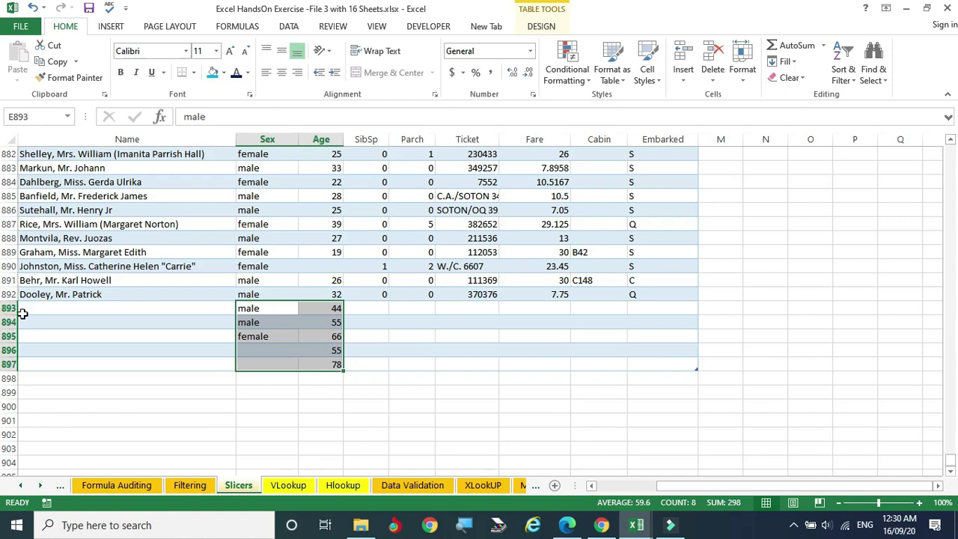
Step: Clear everything from the stray rows 893 to 897 below the passenger records, and clear their formats as well
drag(10, 307, 12, 364)
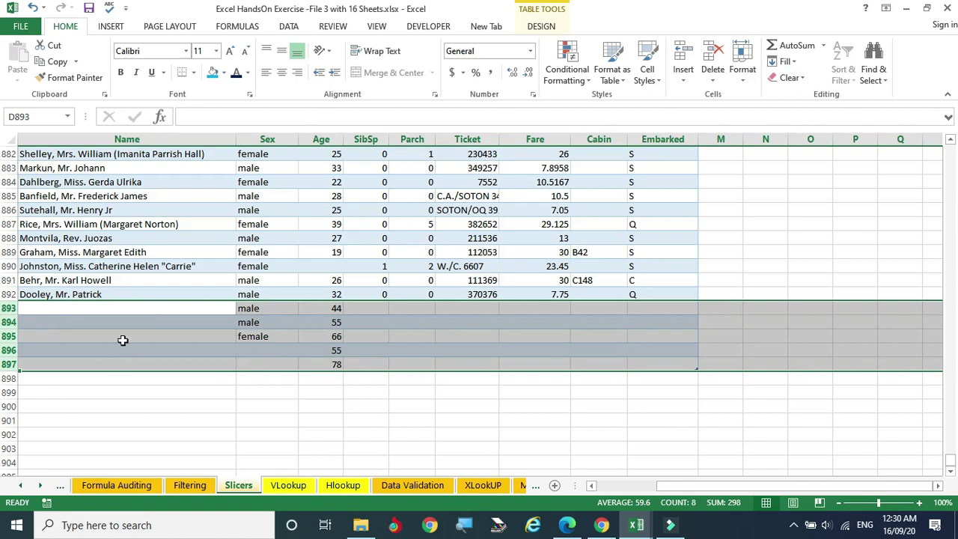
click(790, 78)
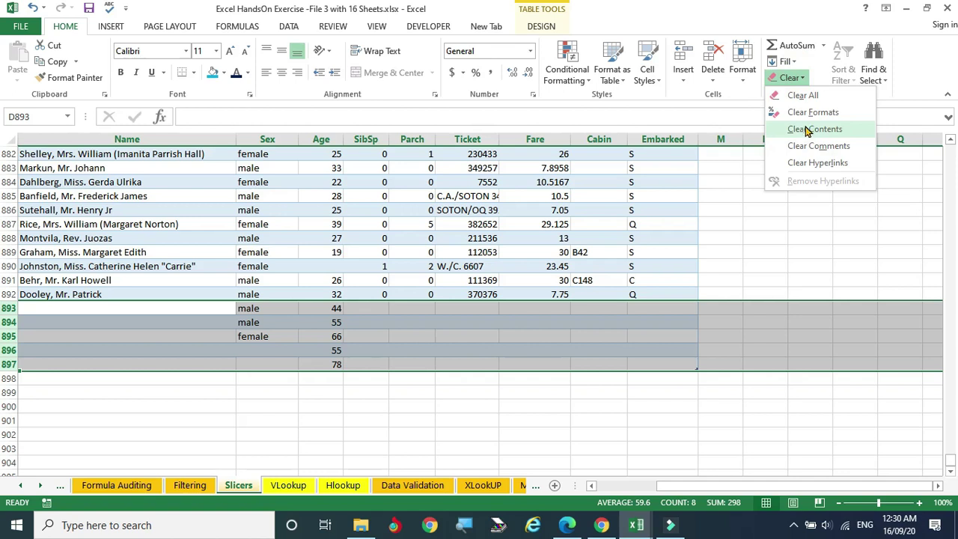
click(805, 97)
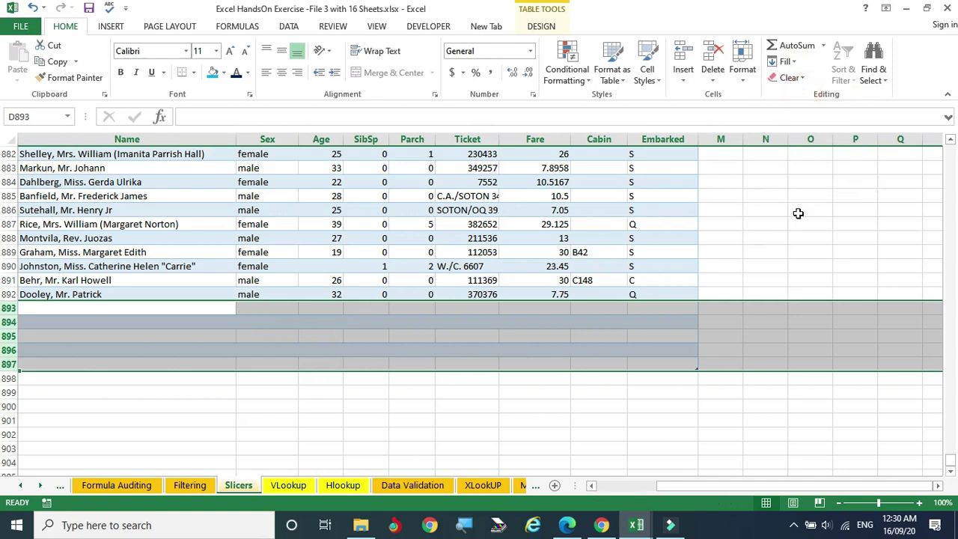
click(799, 83)
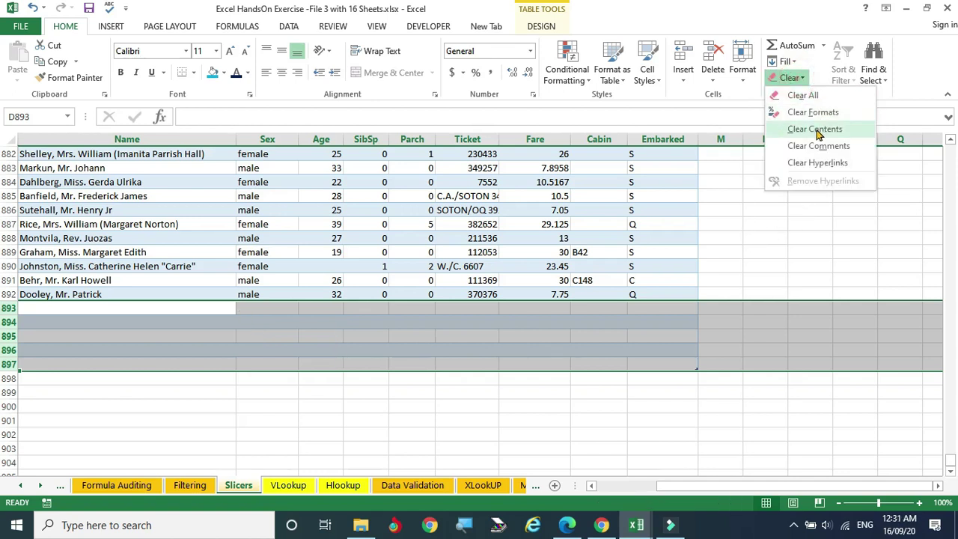
click(814, 112)
click(451, 404)
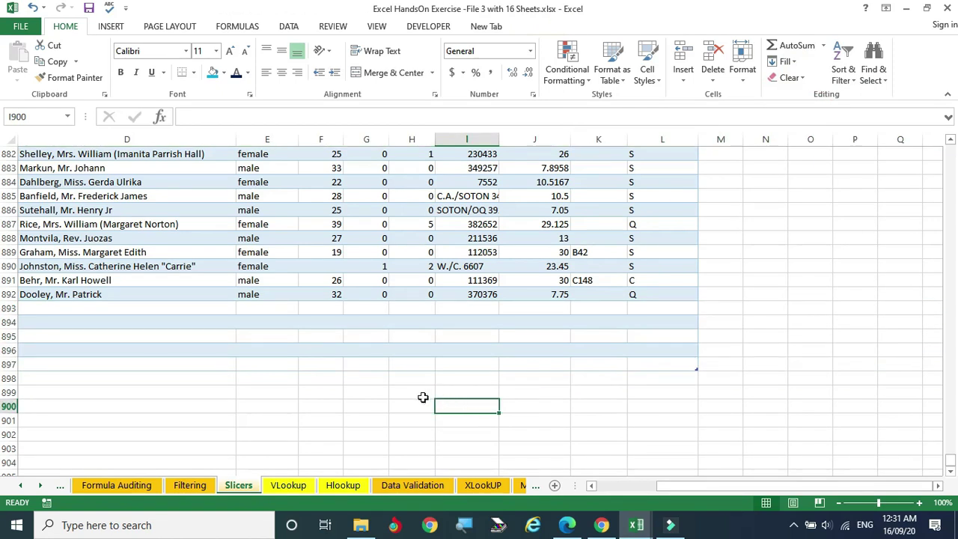
Step: Check the emptied rows at the table's end and return to the header and first passenger entries
key(Up)
key(Up)
key(Up)
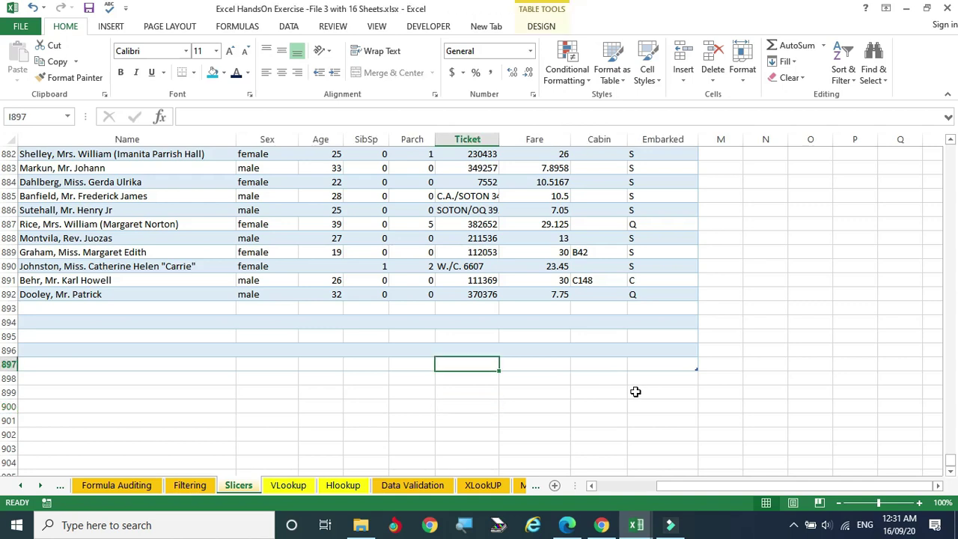
click(408, 278)
key(ctrl+Up)
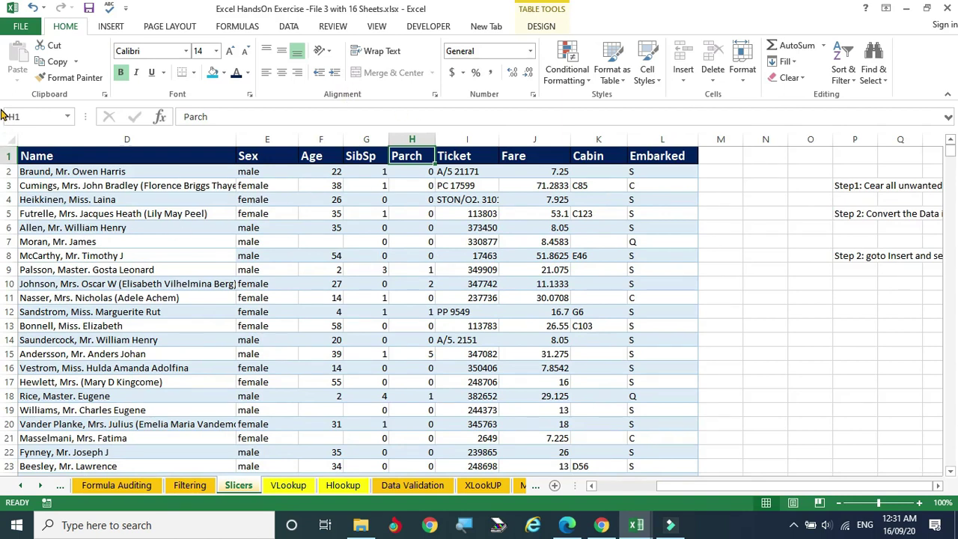
click(54, 187)
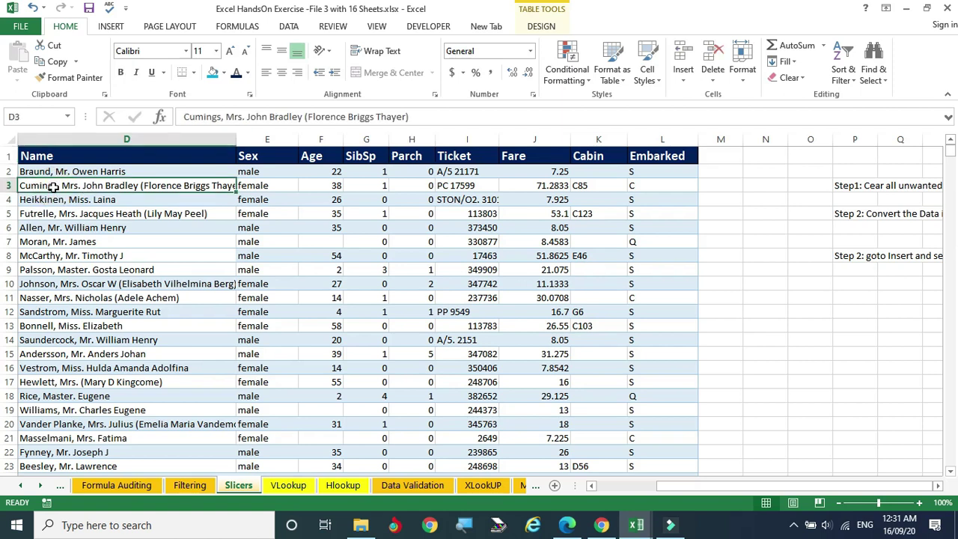
click(94, 255)
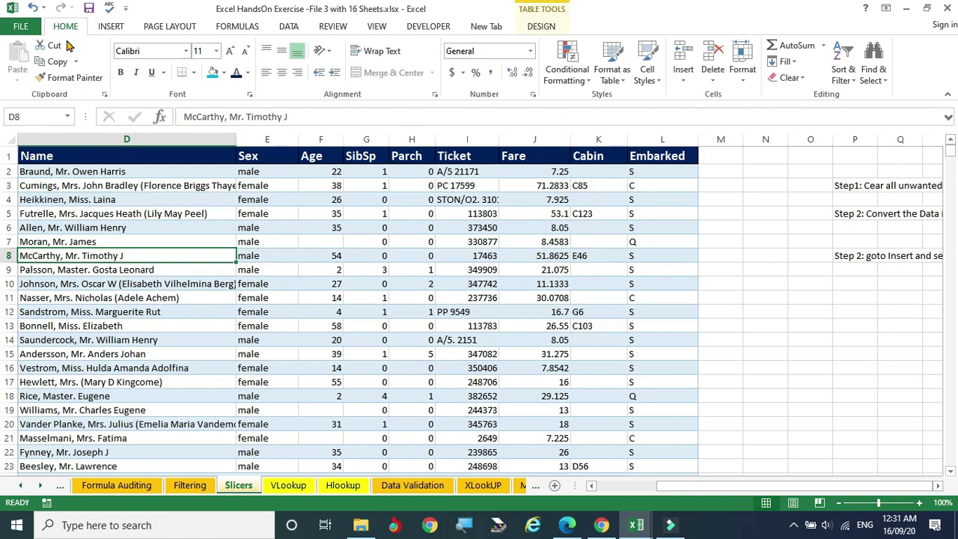
Step: Copy the whole passenger table from the Slicers sheet and add a new worksheet for it
click(109, 27)
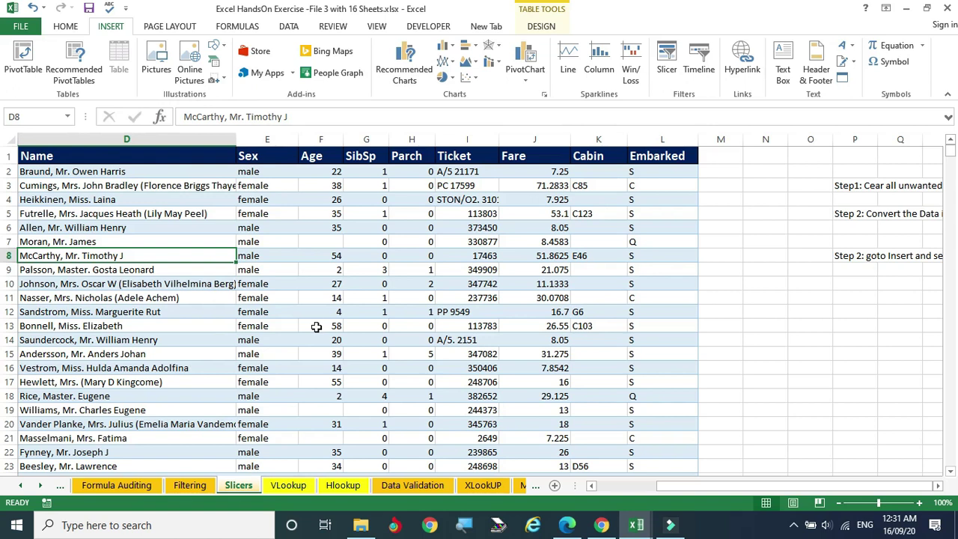
scroll(486, 485, up, 2)
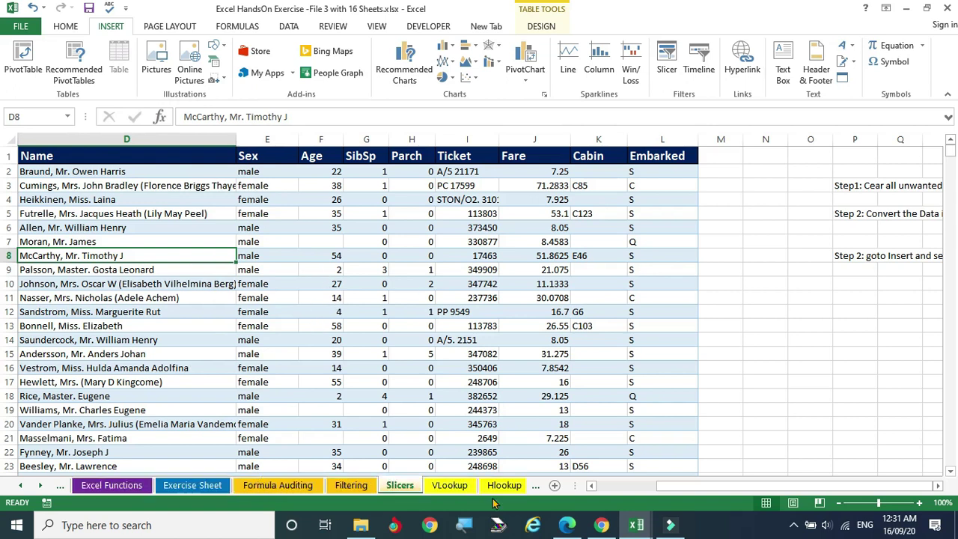
click(41, 485)
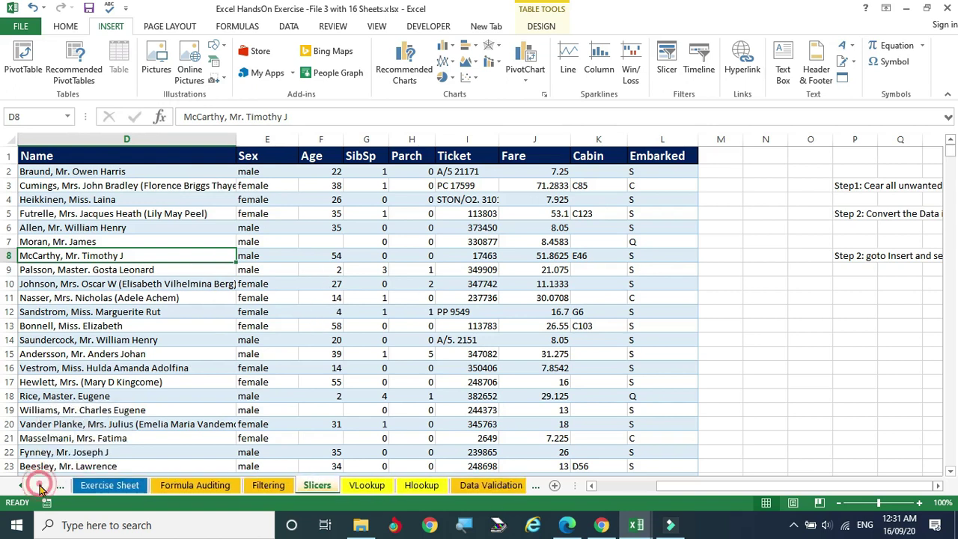
key(ctrl+a)
key(ctrl+c)
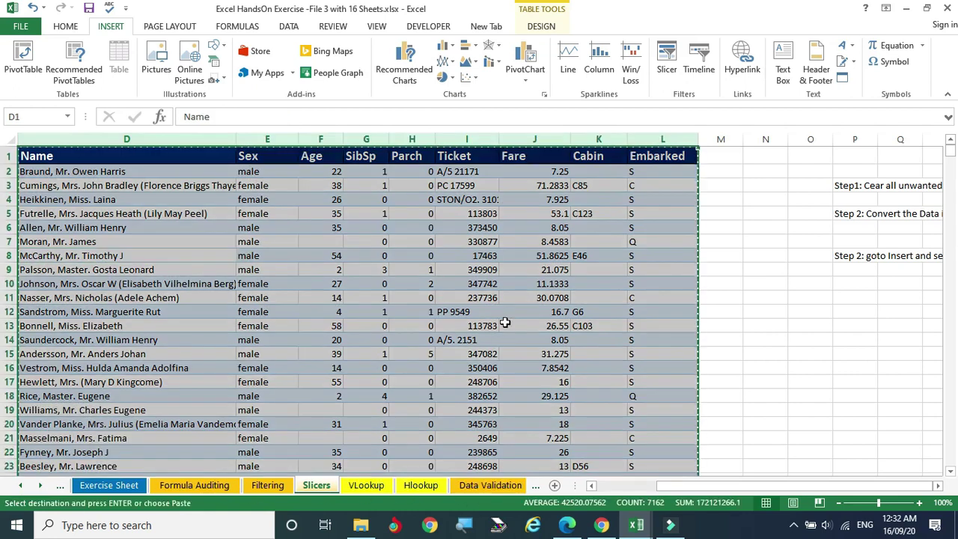
click(555, 485)
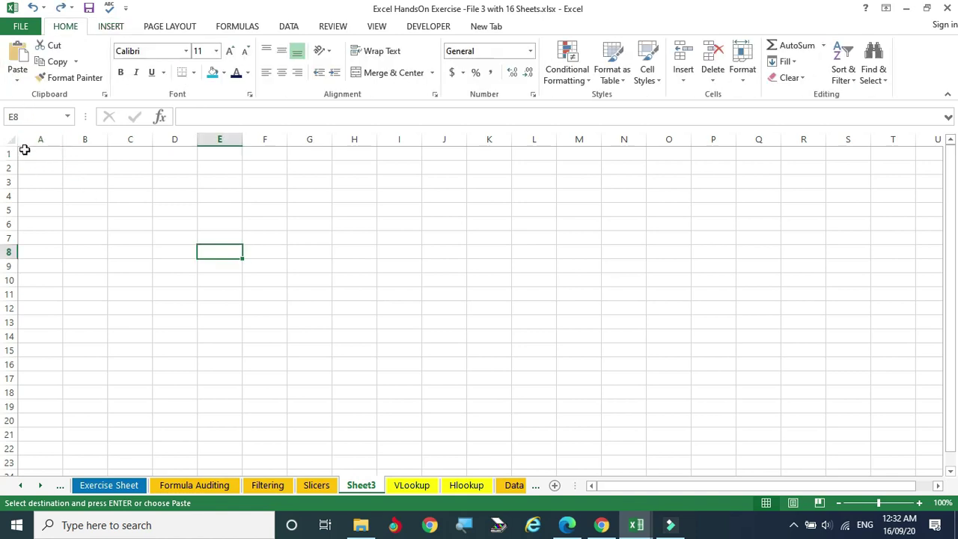
Step: Paste the copied passenger data as values only into Sheet3, starting at cell A1
click(27, 153)
click(13, 79)
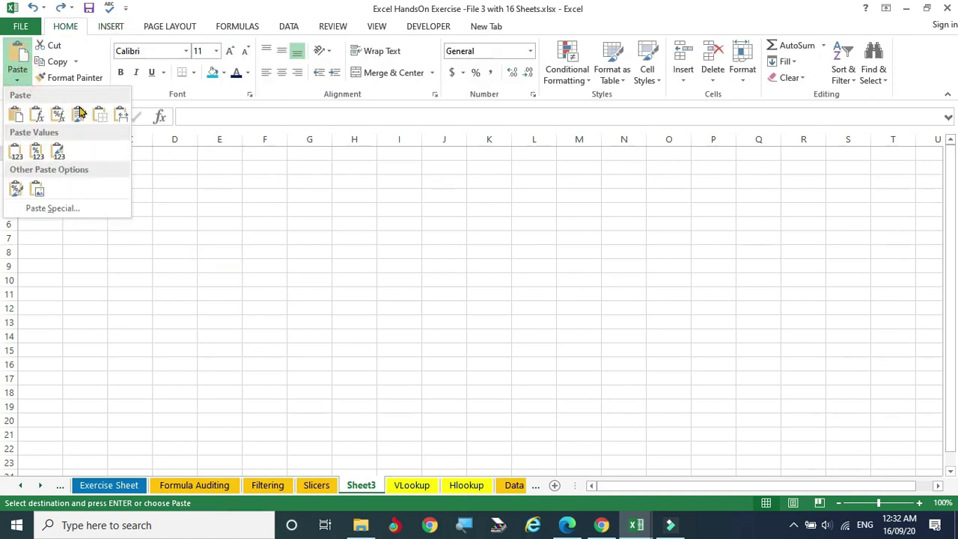
click(32, 208)
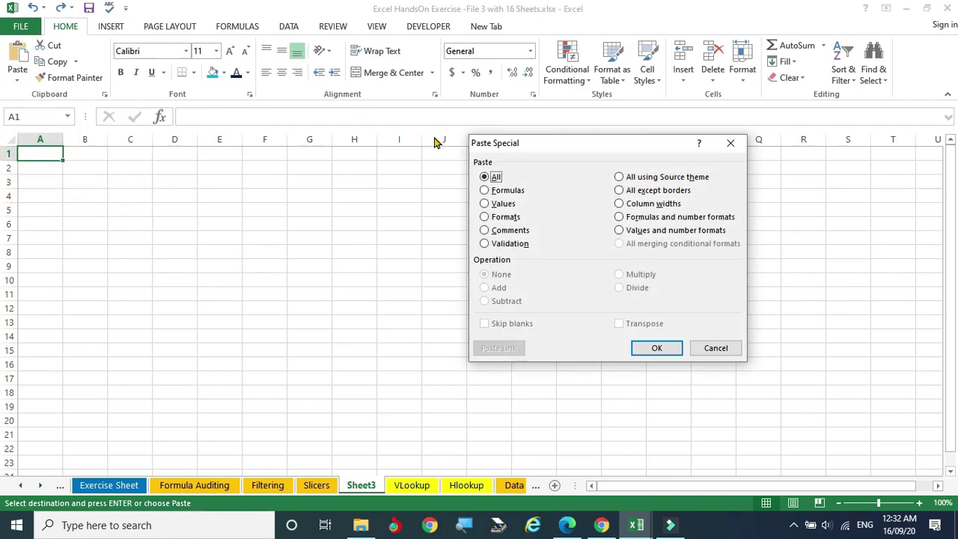
click(484, 204)
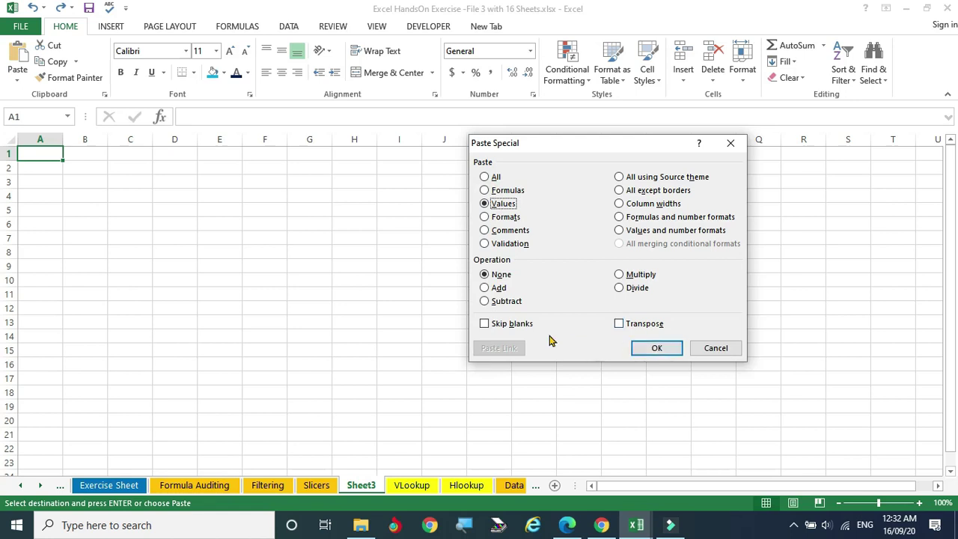
click(644, 348)
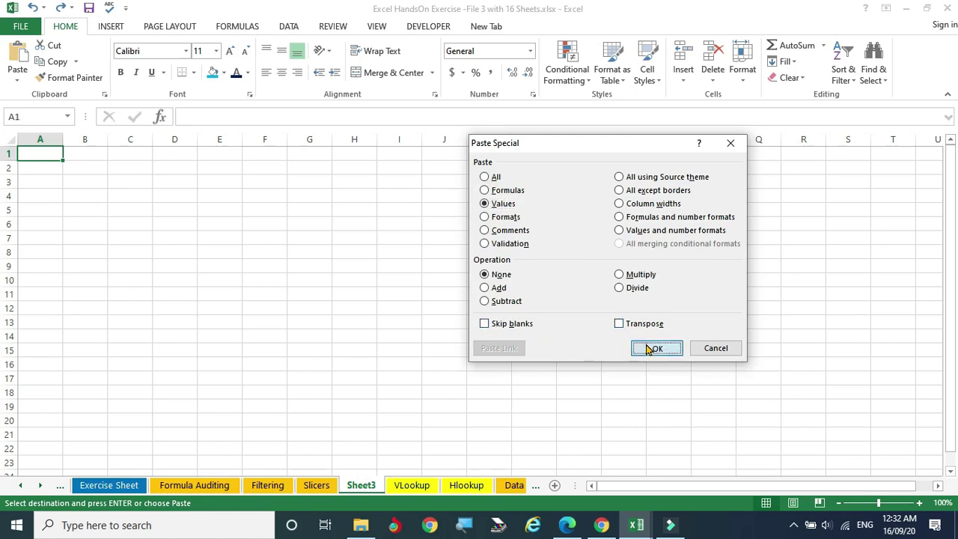
click(660, 238)
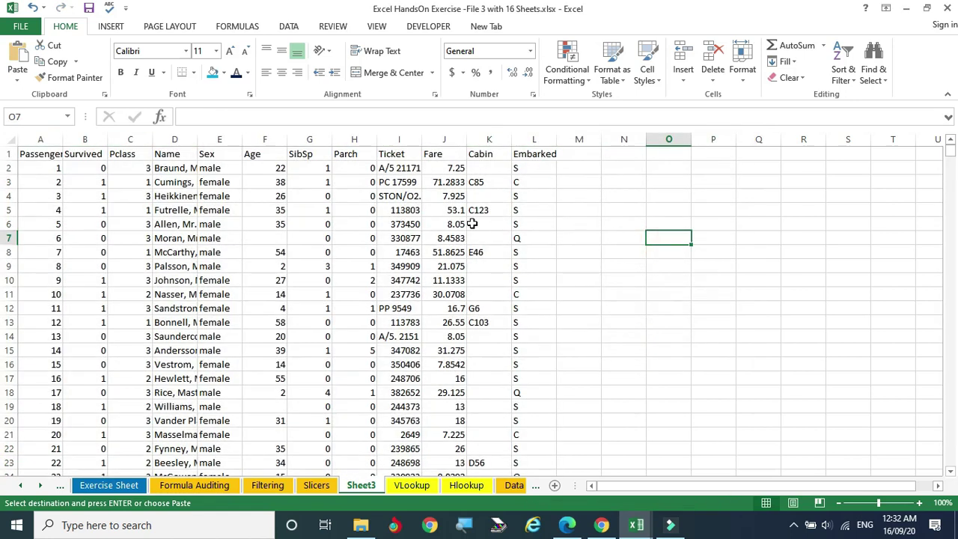
Step: Autofit all column widths on Sheet3, and narrow the Name column so the Embarked column and empty columns beside it fit
drag(421, 143, 417, 143)
click(9, 139)
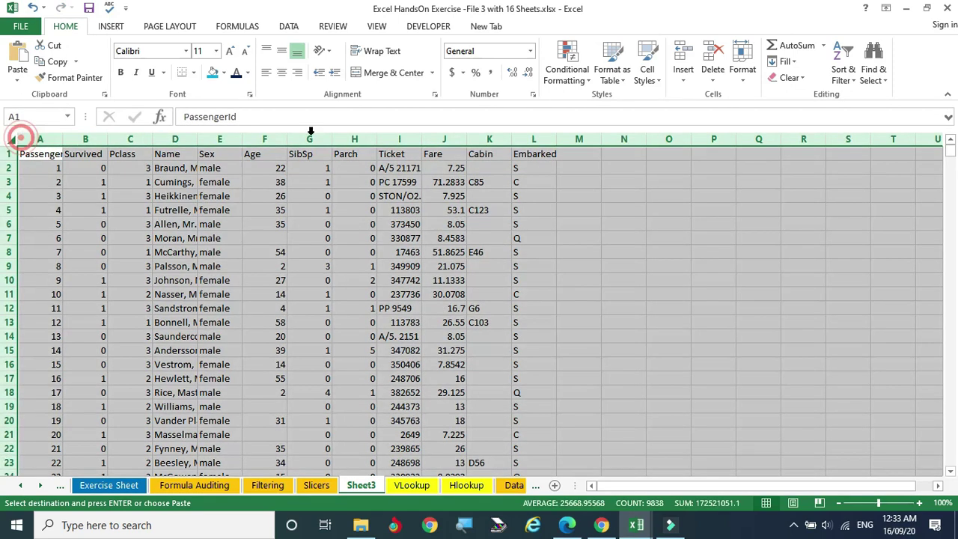
double_click(421, 139)
click(904, 251)
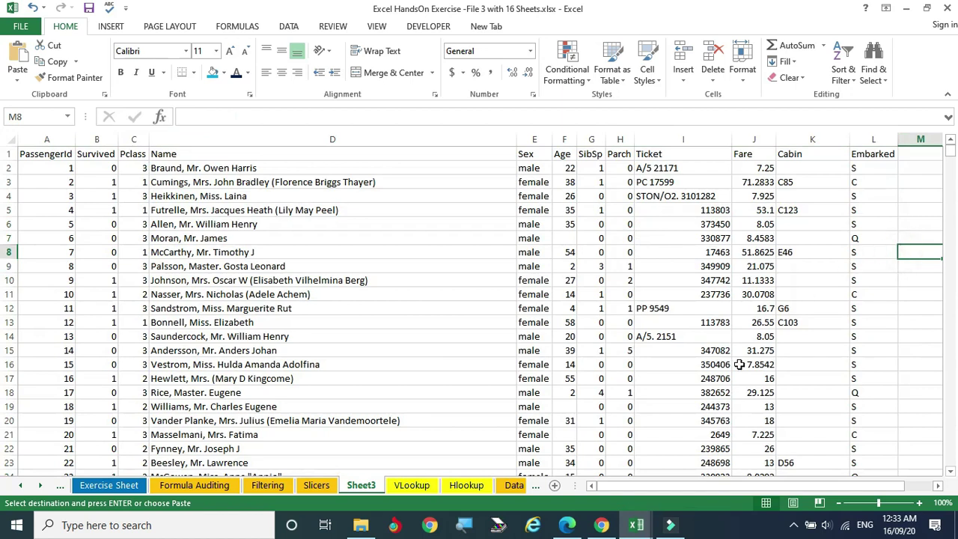
drag(516, 141, 313, 149)
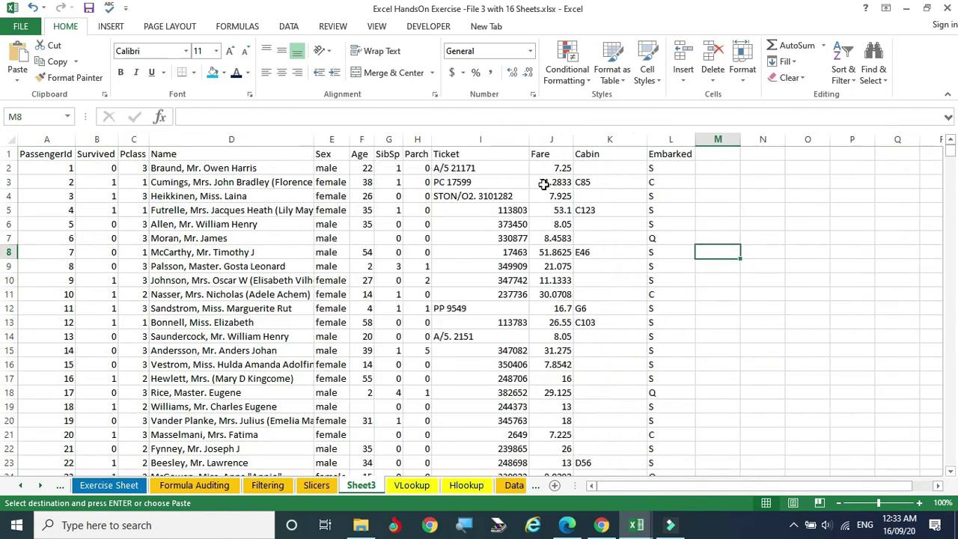
click(845, 224)
click(763, 336)
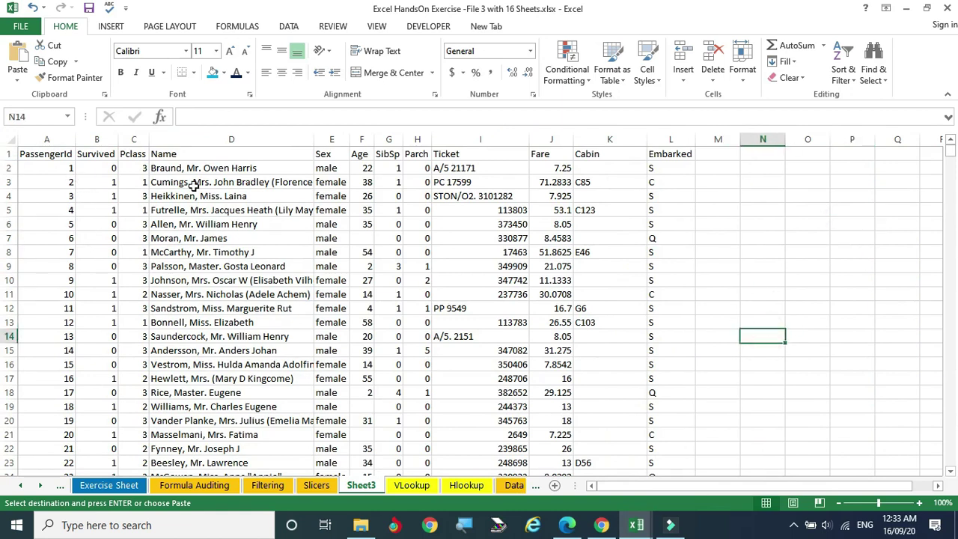
Step: Convert the passenger data range A1:L892 on Sheet3 into a table with headers
drag(955, 152, 955, 128)
drag(1, 124, 1, 125)
click(109, 208)
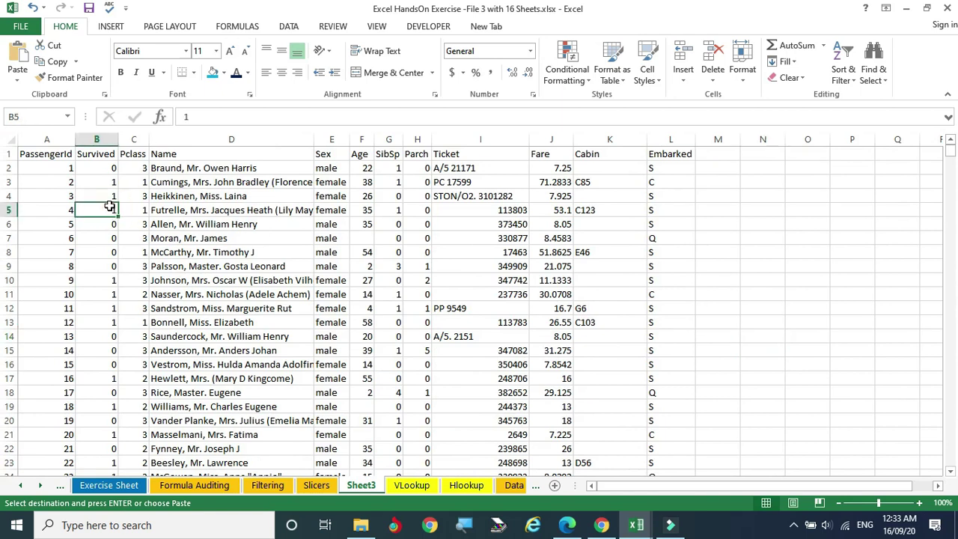
click(109, 26)
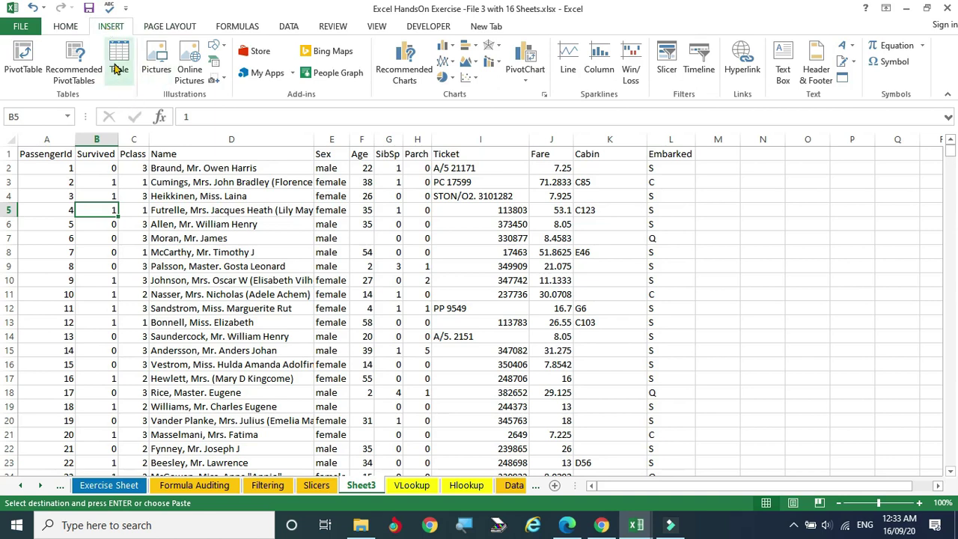
click(116, 52)
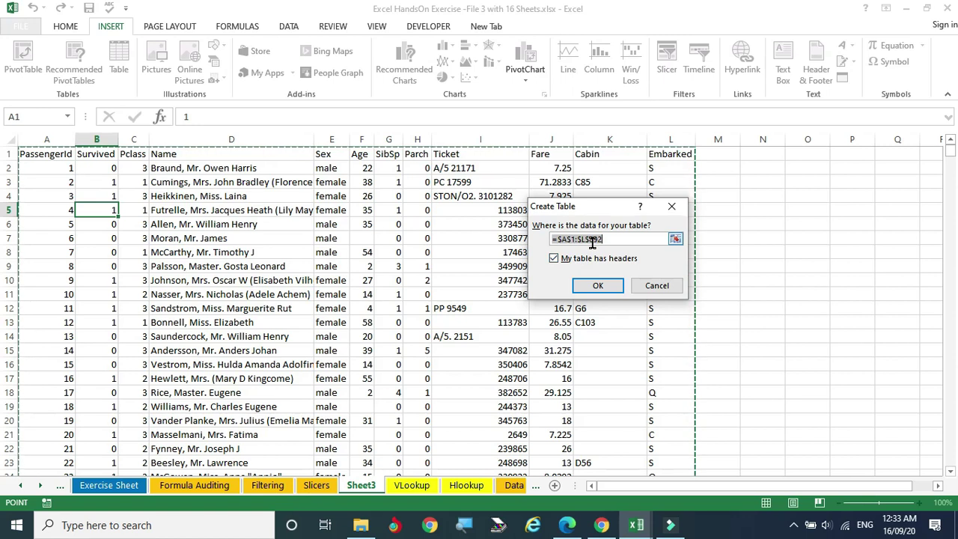
click(599, 287)
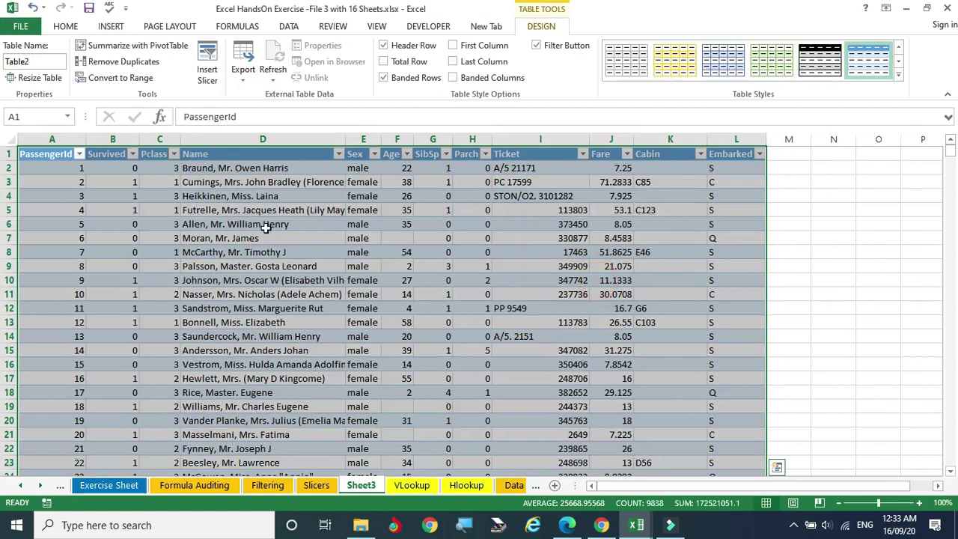
click(850, 246)
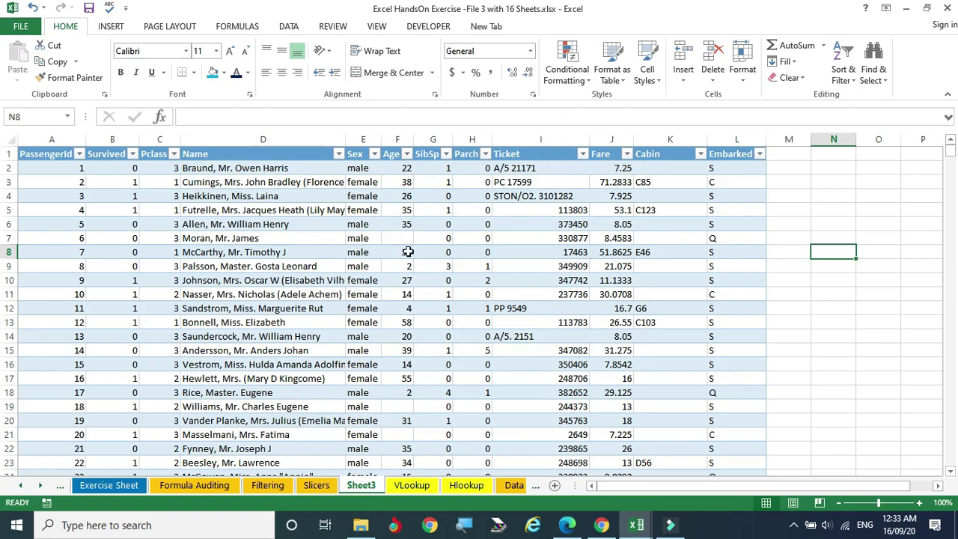
click(109, 26)
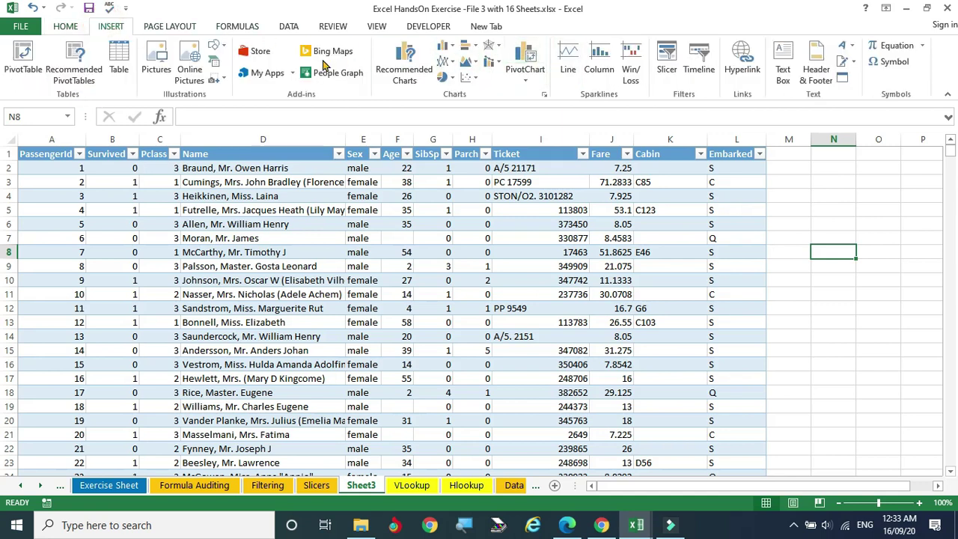
click(290, 26)
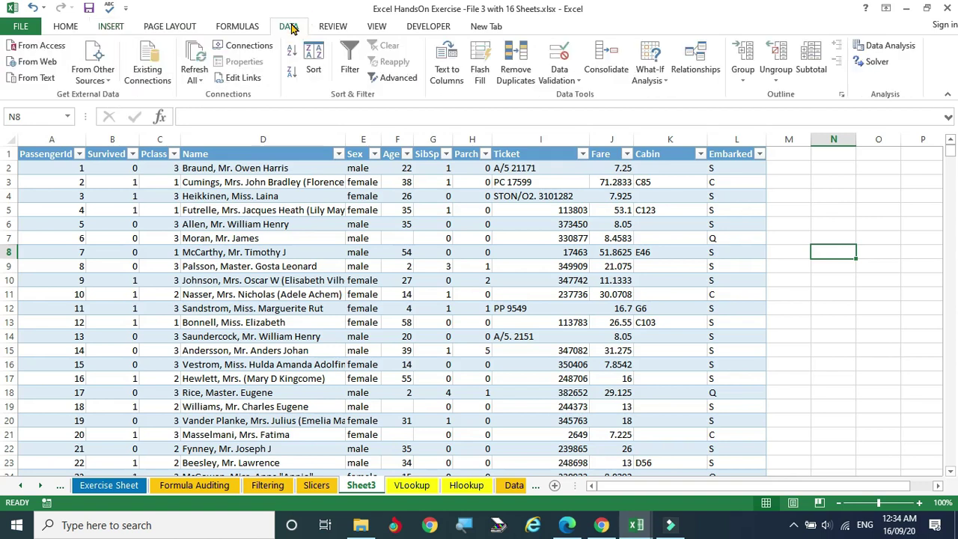
click(114, 26)
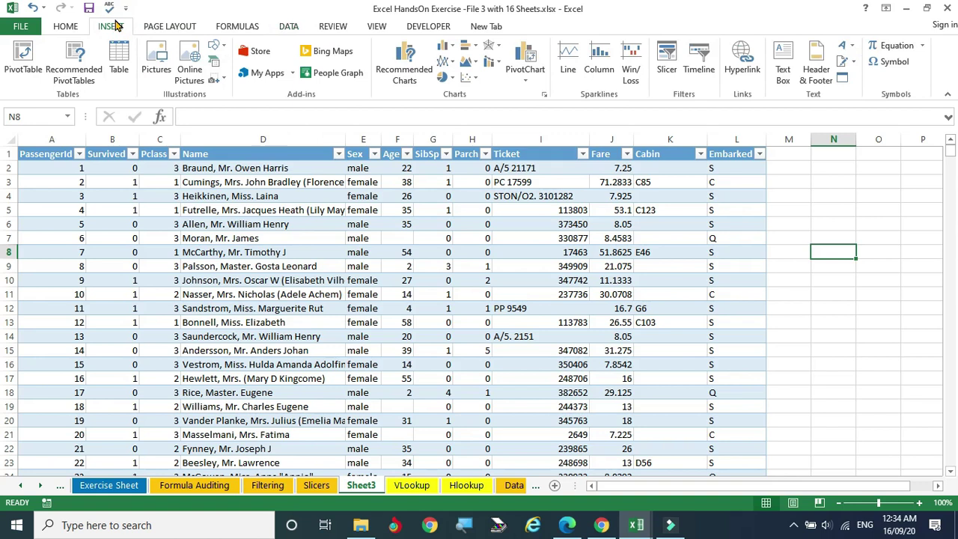
click(665, 65)
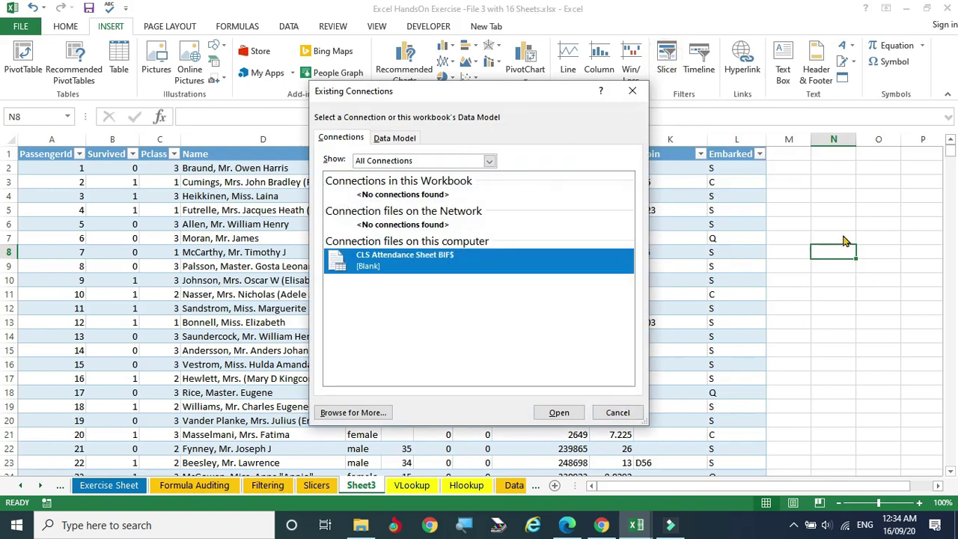
click(624, 413)
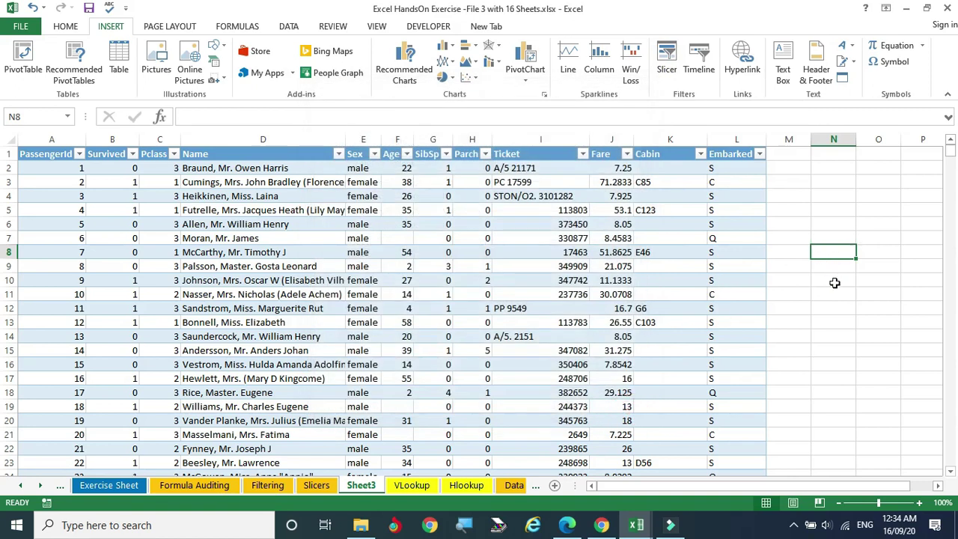
Step: Insert slicers for the Survived, Pclass, Sex and Cabin fields of the passenger table
click(509, 252)
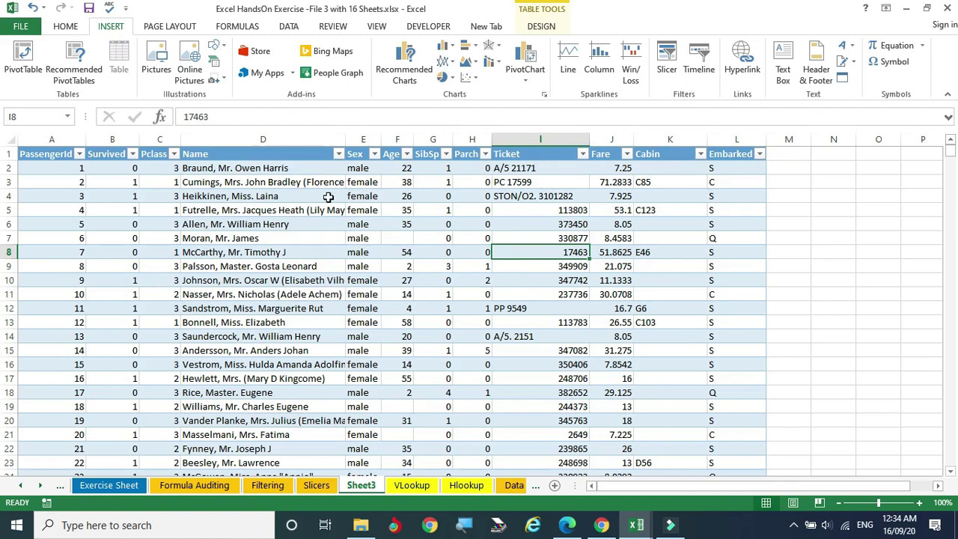
click(664, 59)
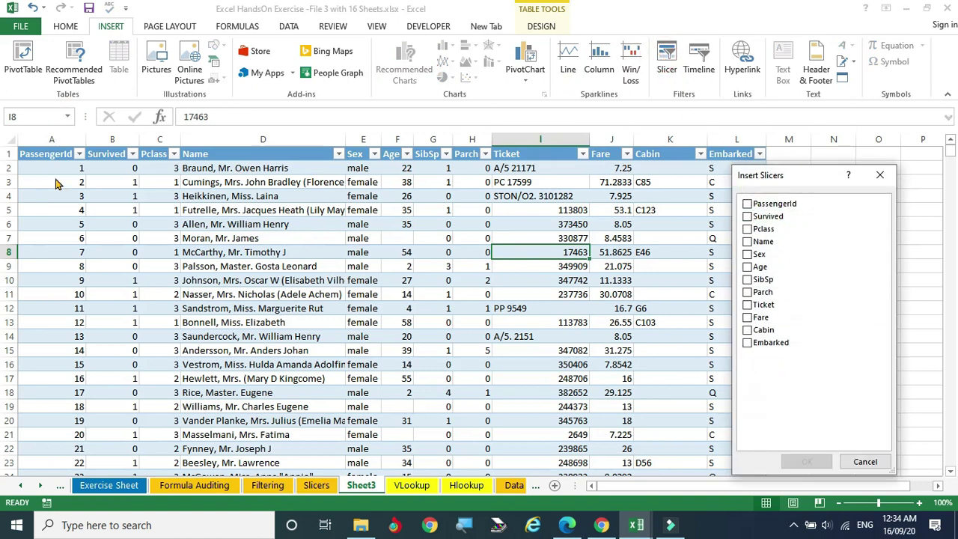
drag(813, 177, 866, 171)
click(801, 249)
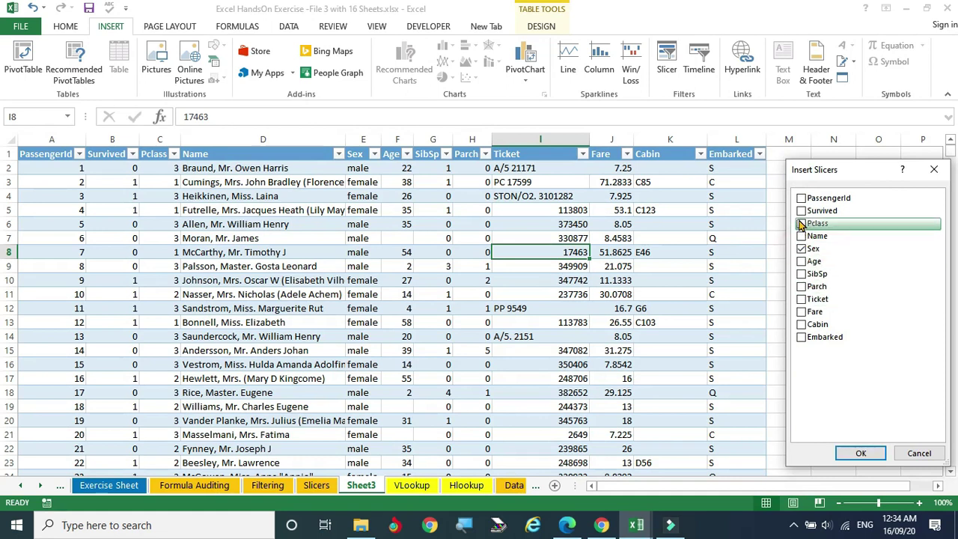
click(801, 223)
click(801, 210)
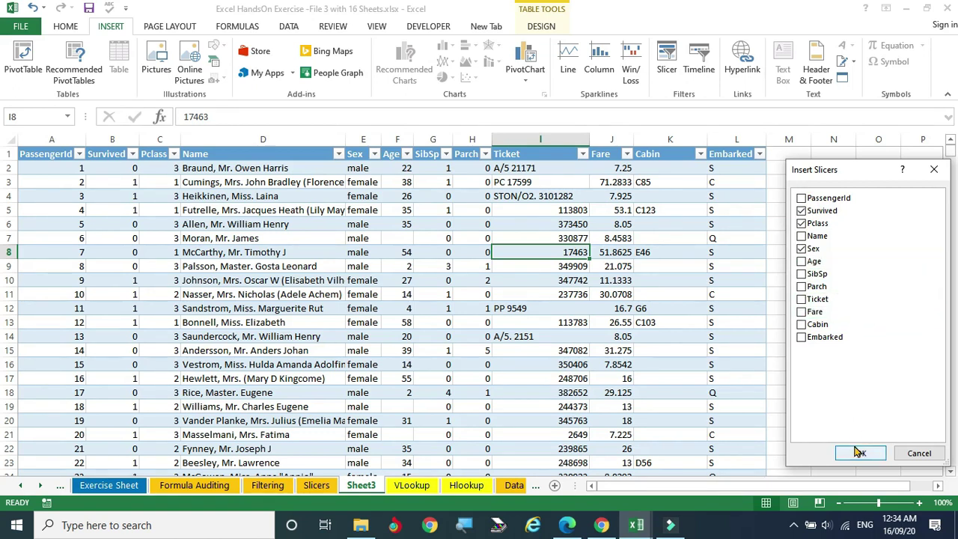
click(802, 324)
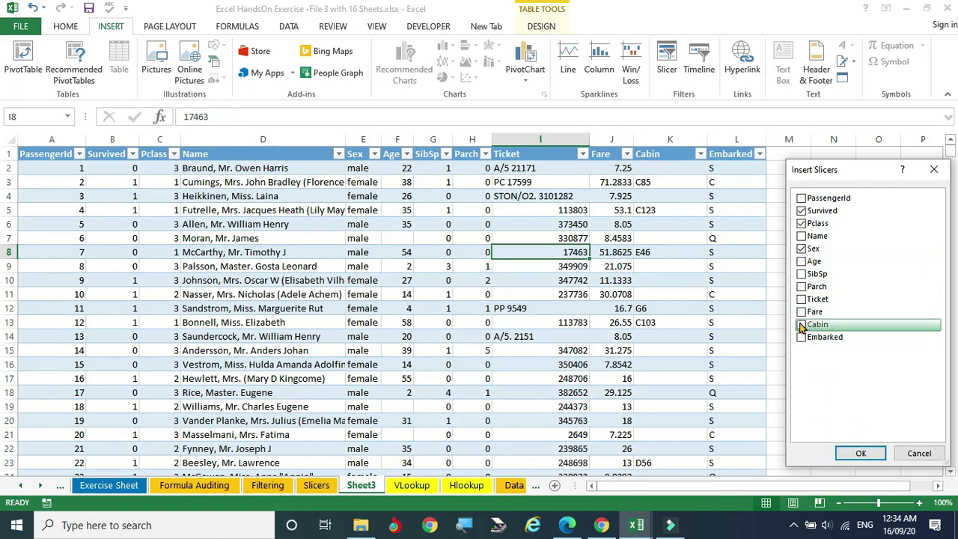
click(860, 454)
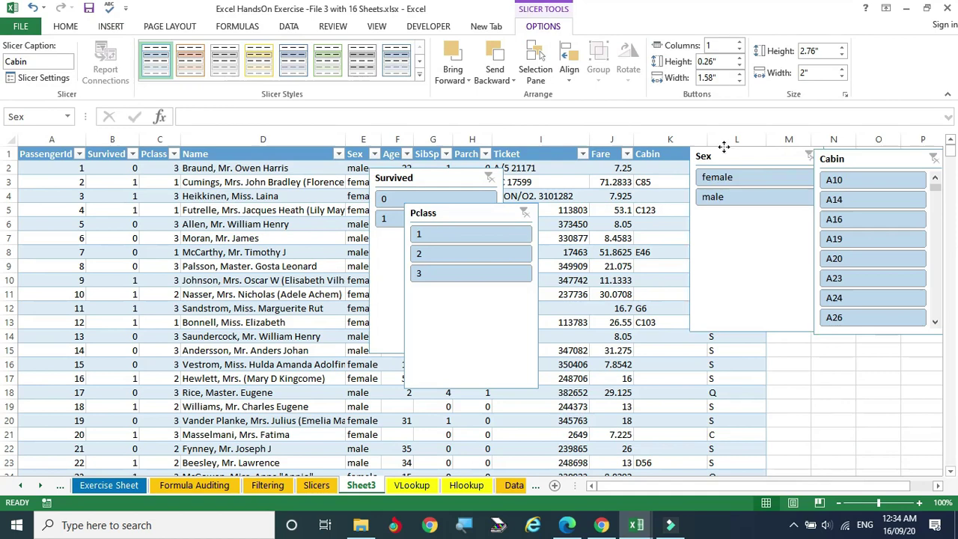
Step: Arrange the four slicers in a two-by-two grid beside the table, with Sex and Cabin above Pclass and Survived
drag(715, 152, 741, 161)
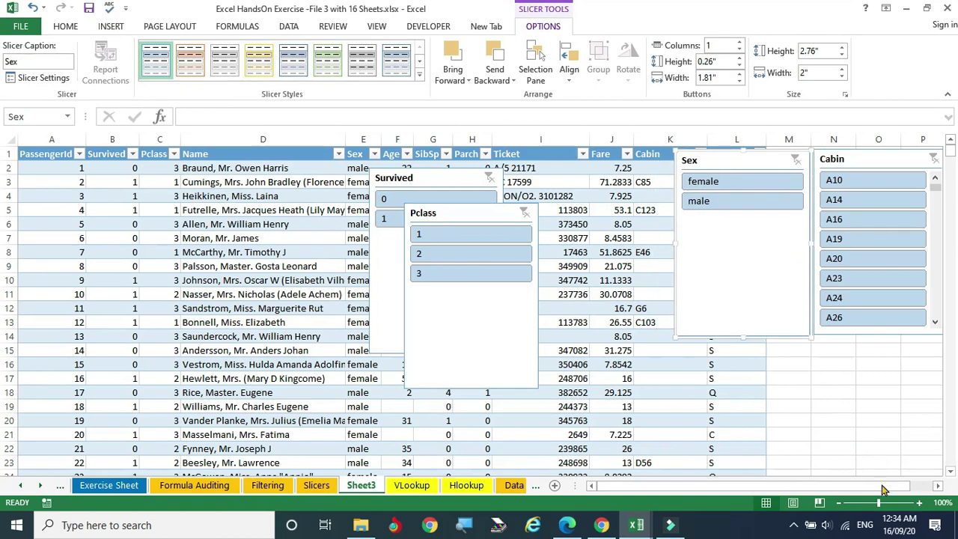
click(837, 504)
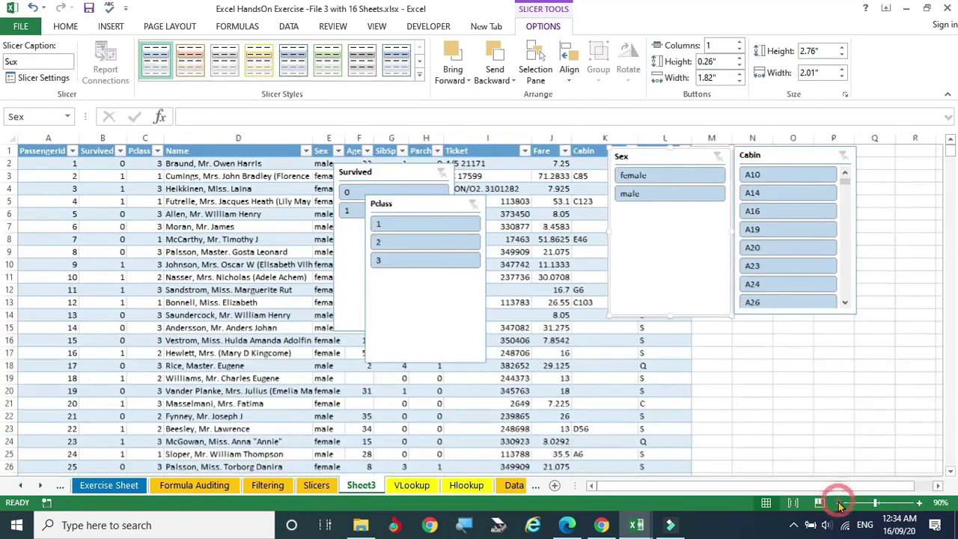
click(839, 506)
click(839, 506)
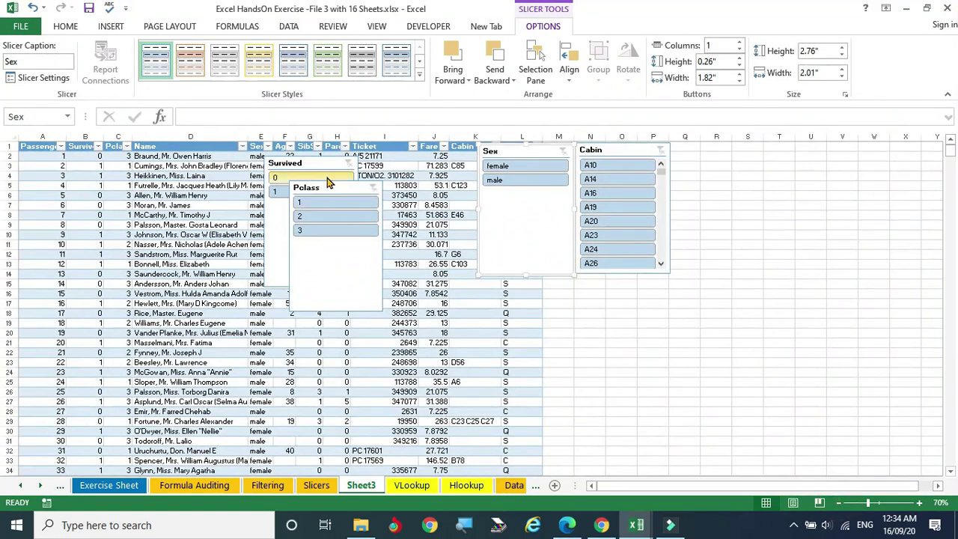
drag(329, 186, 574, 289)
drag(299, 160, 674, 252)
drag(619, 150, 723, 155)
drag(528, 150, 605, 157)
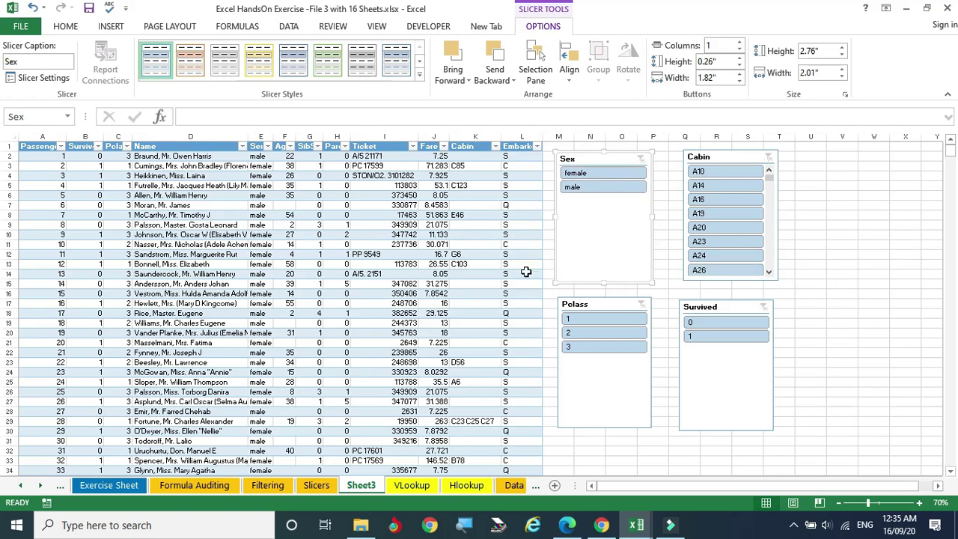
Step: Filter the passenger table to female passengers with the Sex slicer
click(919, 503)
click(919, 503)
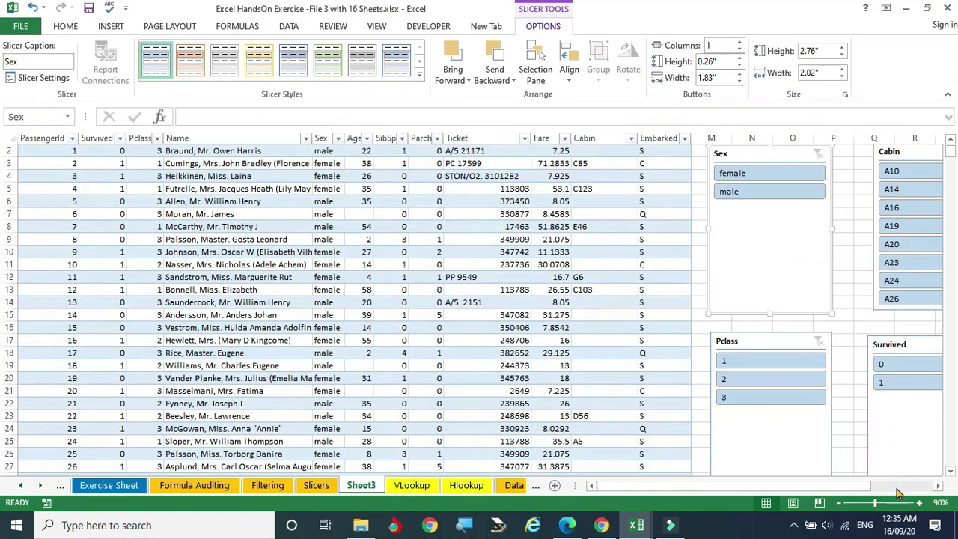
click(838, 503)
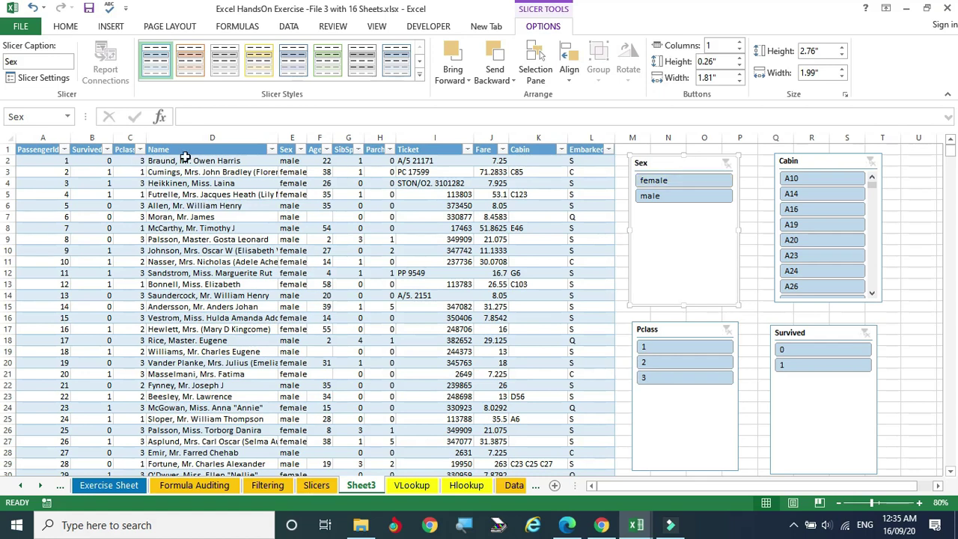
click(288, 138)
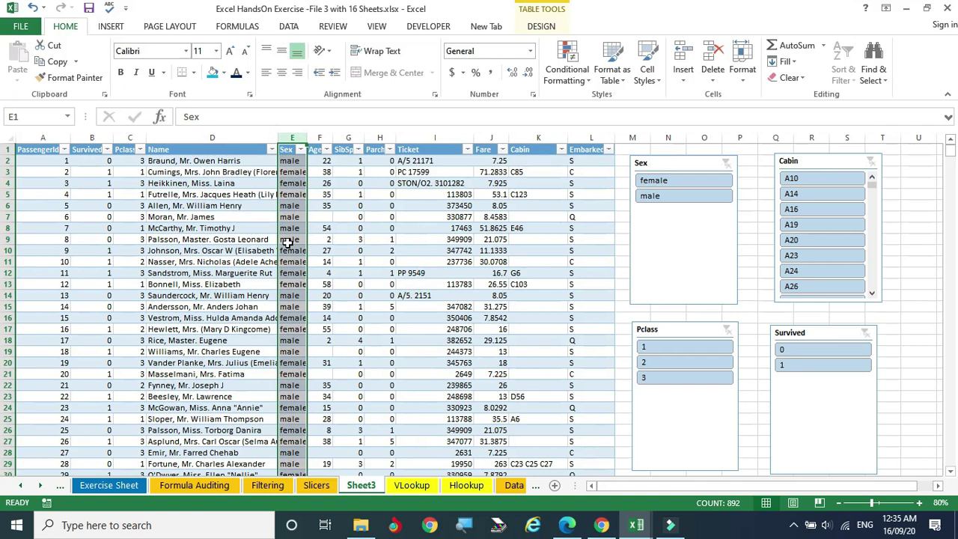
click(467, 196)
click(678, 181)
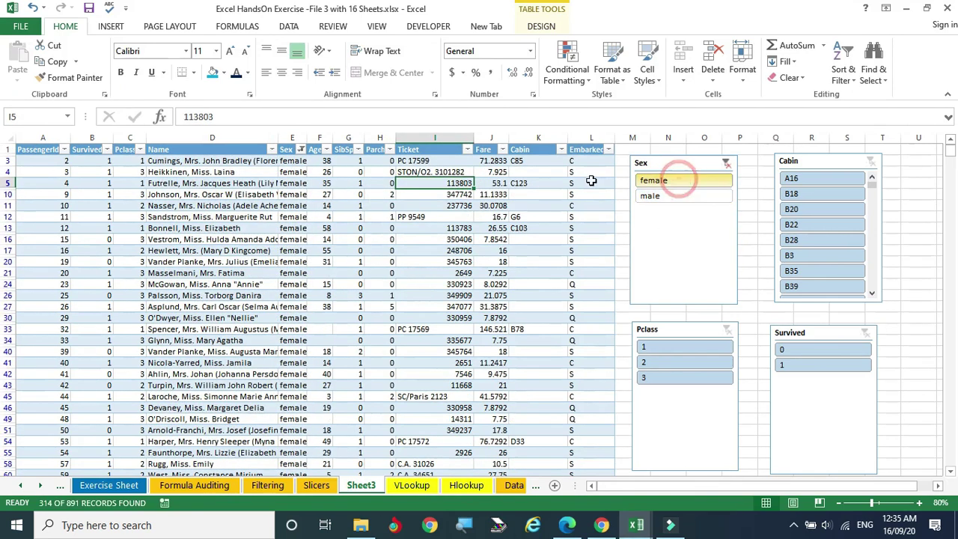
Step: Check the Sex column and neighbouring cells of the filtered passenger records
click(292, 139)
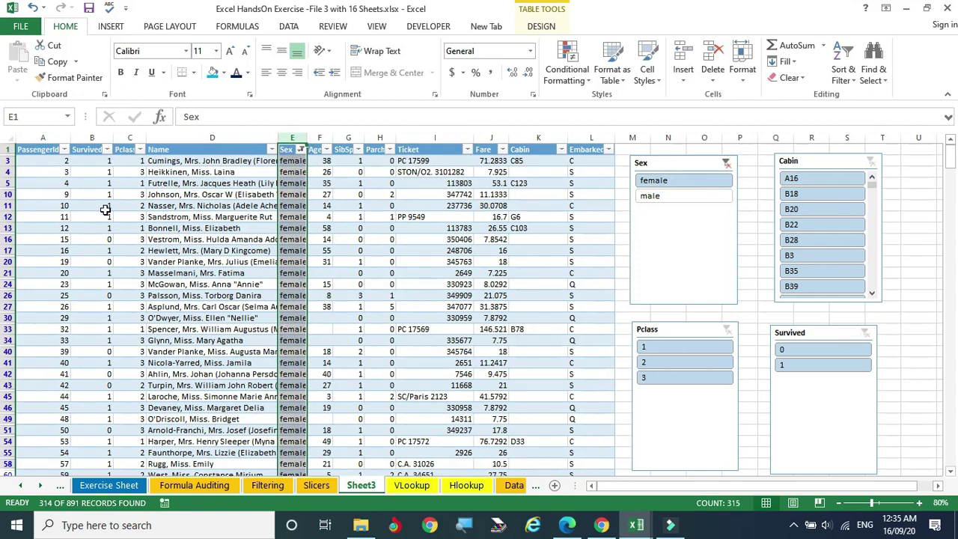
click(437, 207)
drag(520, 216, 494, 227)
key(ctrl+c)
click(422, 264)
click(324, 231)
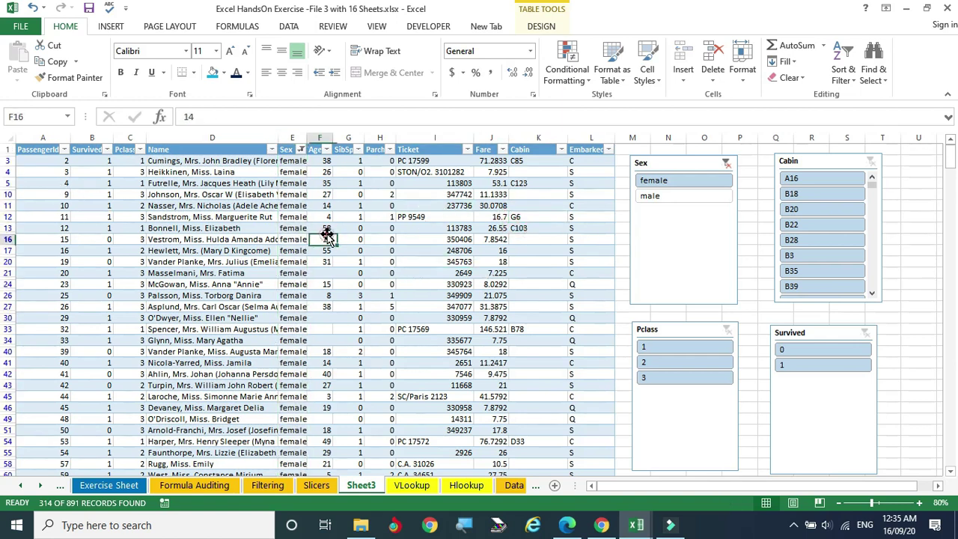
Step: Filter the passenger table to male passengers with Survived value 0 using the slicers, and highlight the Survived column
click(537, 218)
click(521, 327)
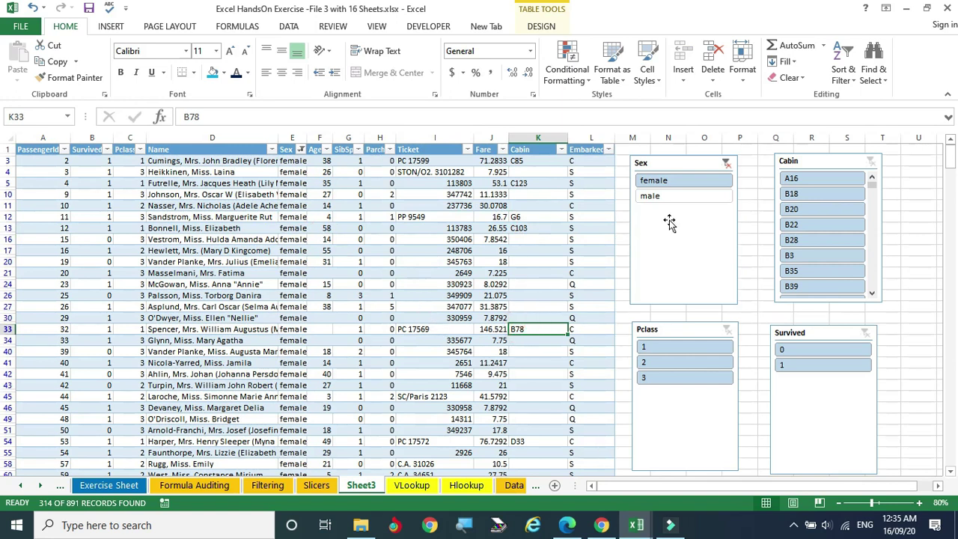
click(690, 196)
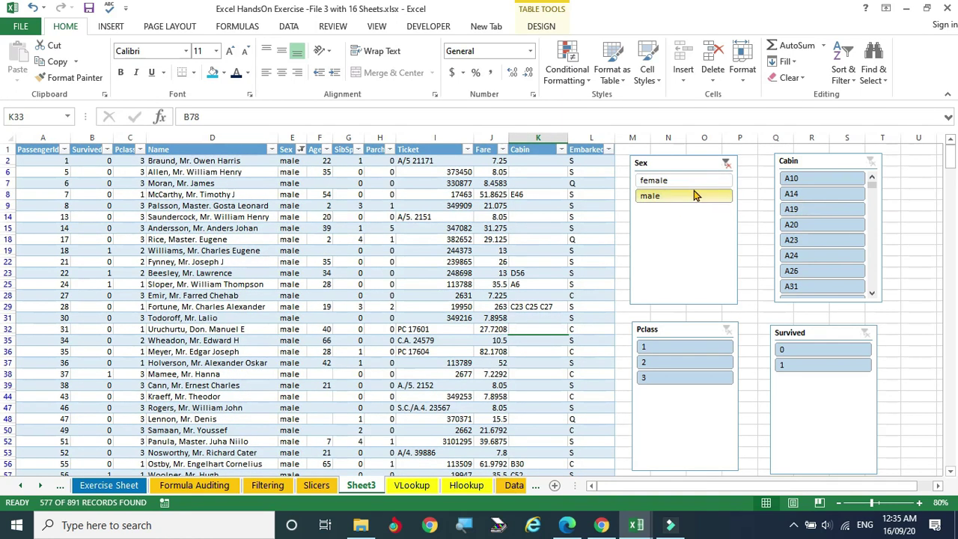
click(811, 349)
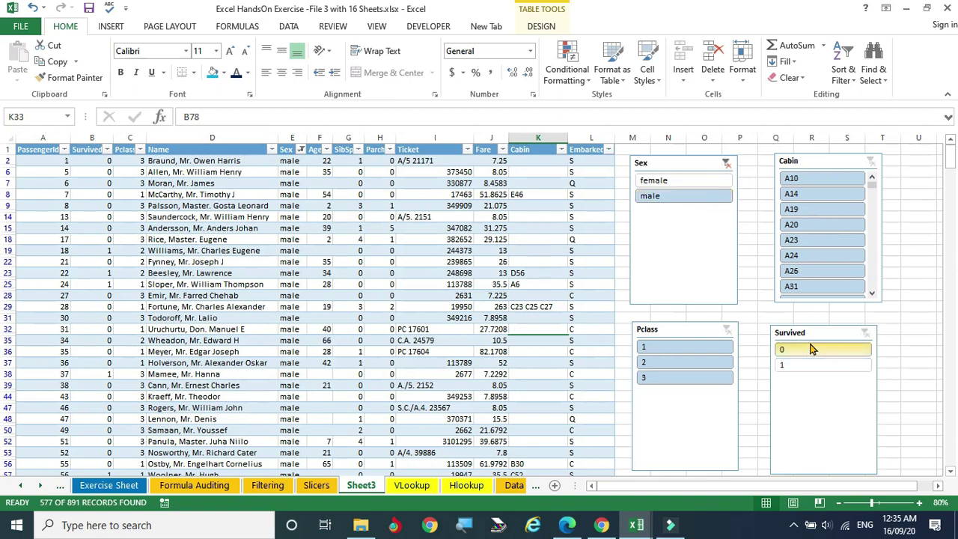
click(101, 140)
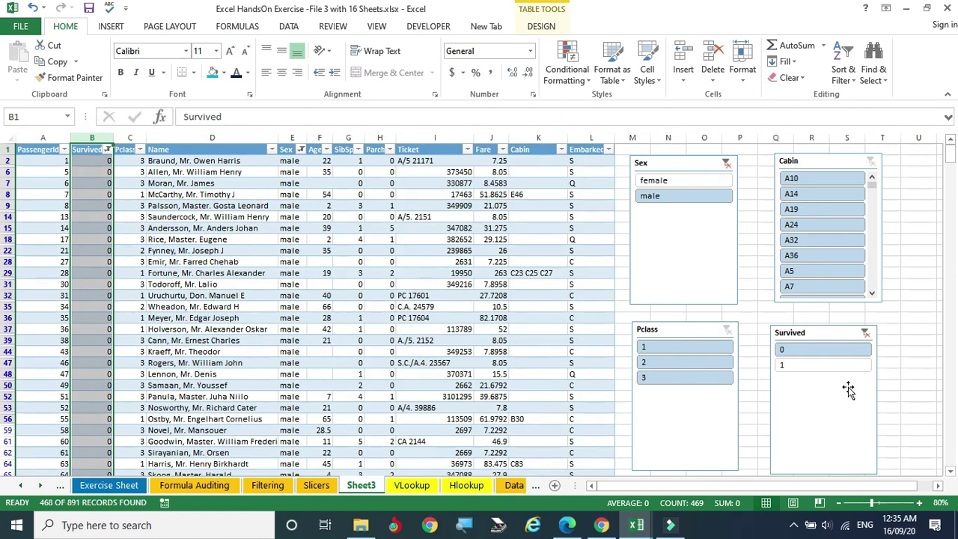
Step: Filter the male passengers to Survived value 1 and Pclass 1 with the slicers, and check the Survived and Pclass columns
click(827, 365)
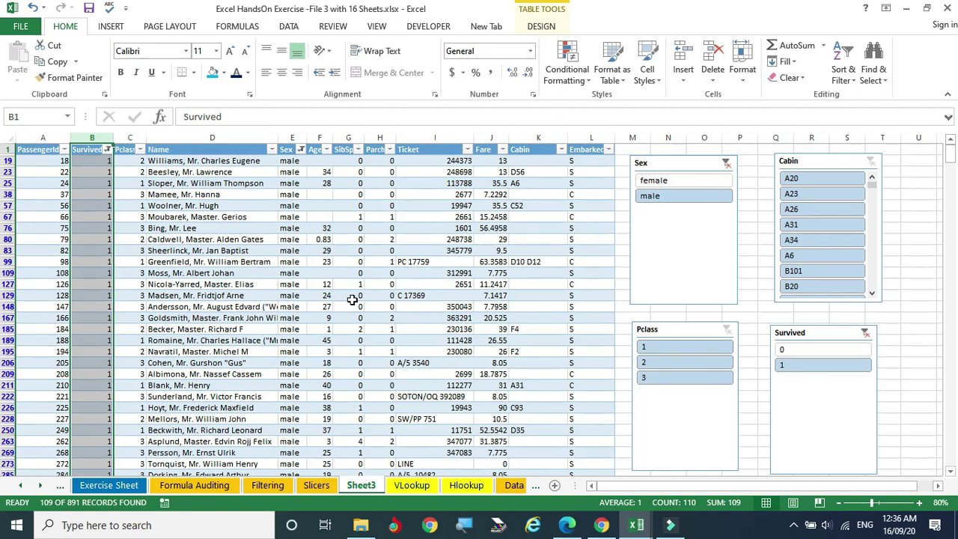
click(670, 348)
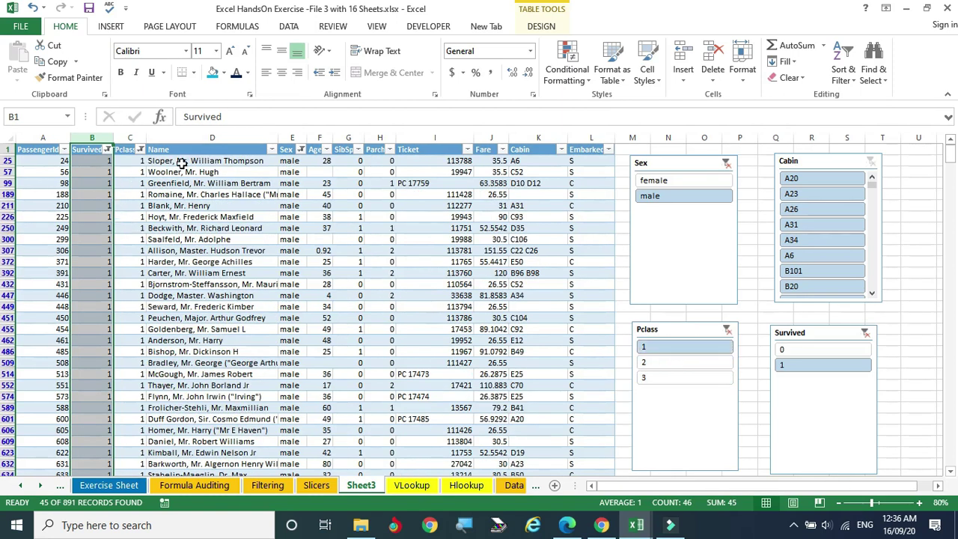
click(287, 162)
click(91, 138)
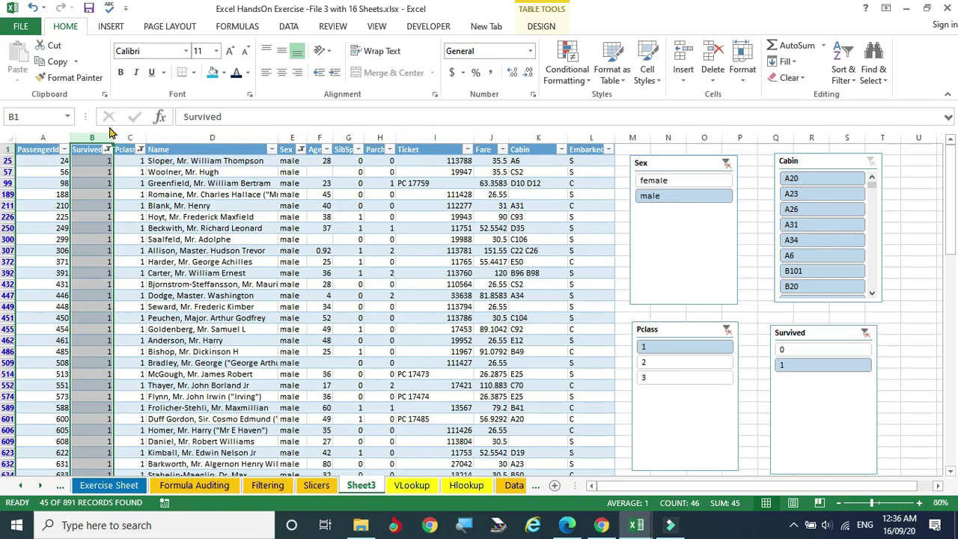
click(132, 138)
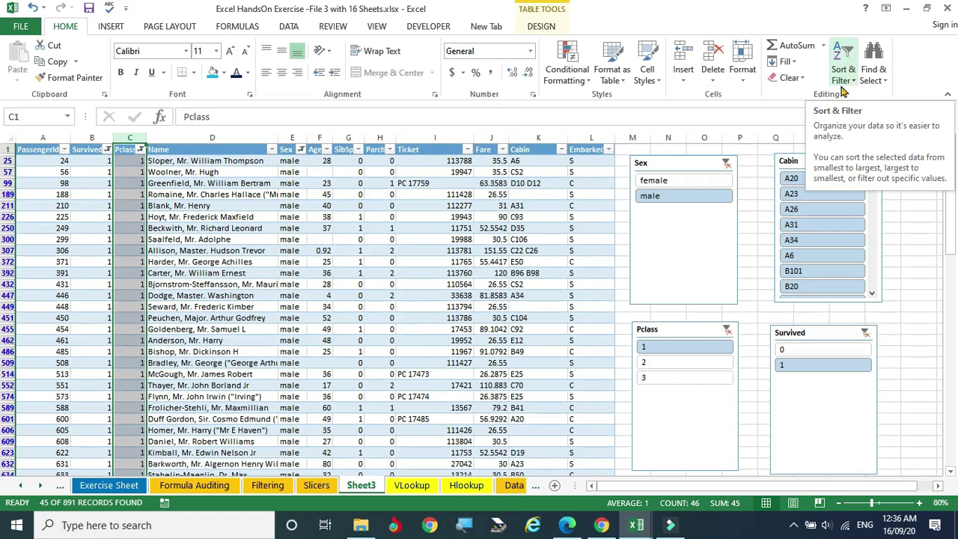
Step: Filter the table by cabins A20, A23 and B20 in turn with the Cabin slicer, and clear the Cabin filter
click(828, 179)
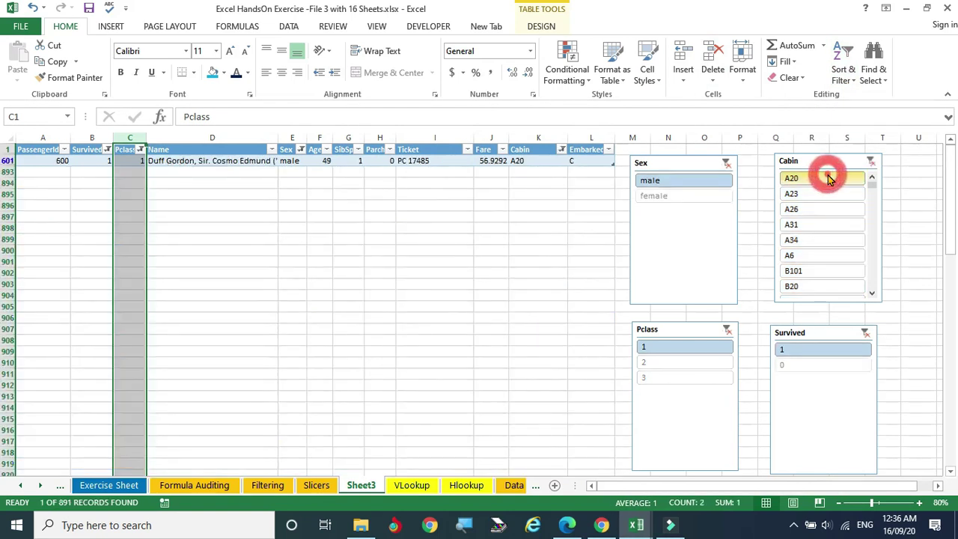
click(810, 194)
click(806, 285)
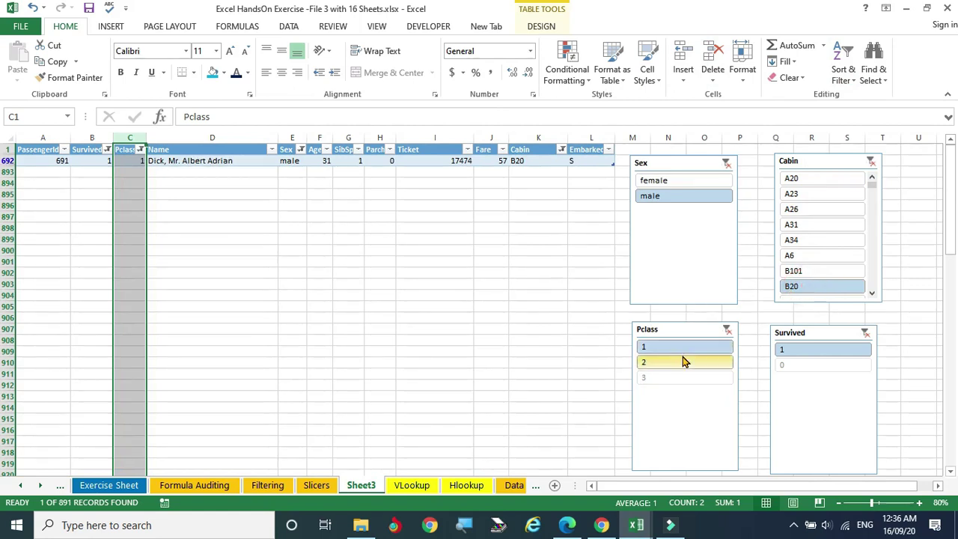
click(871, 162)
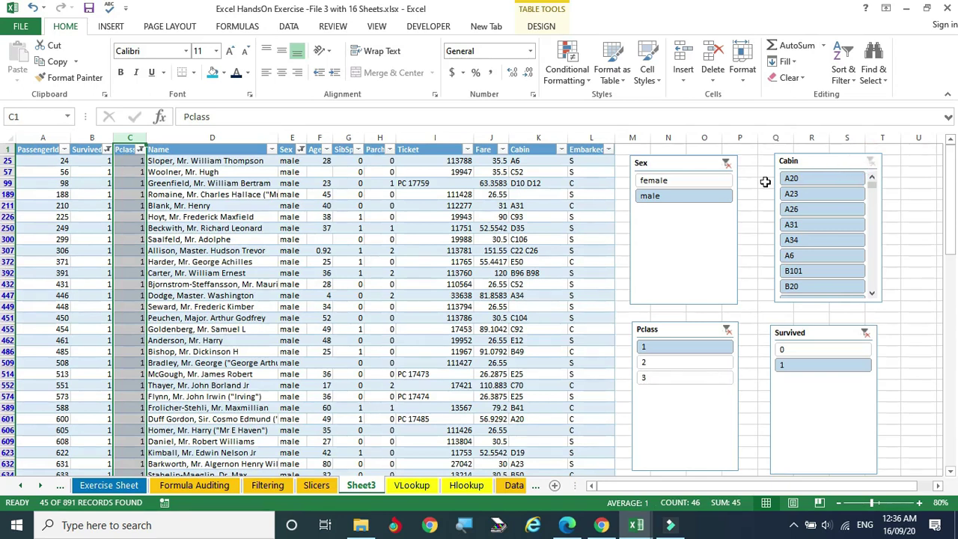
Step: Delete the Cabin and Pclass slicers and place the Survived slicer beside the Sex slicer
click(865, 162)
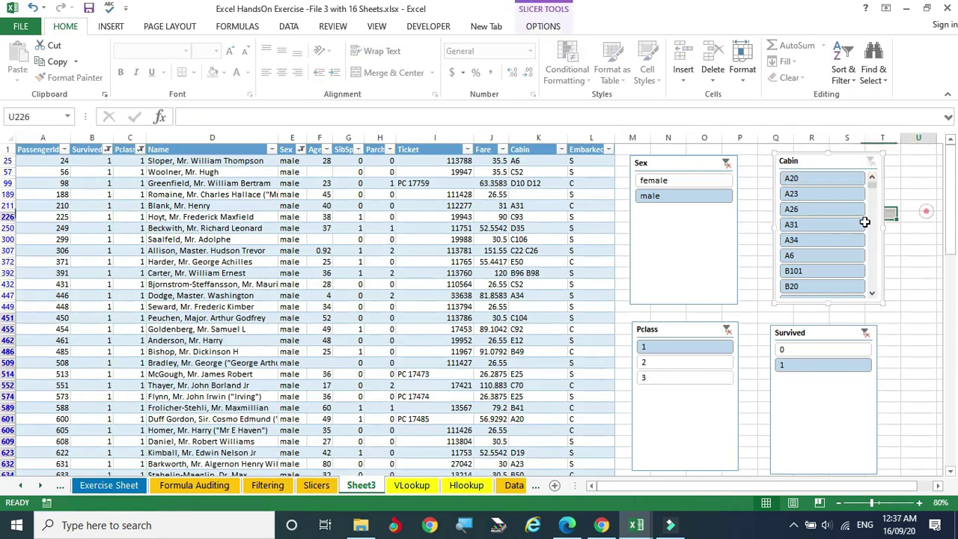
click(870, 170)
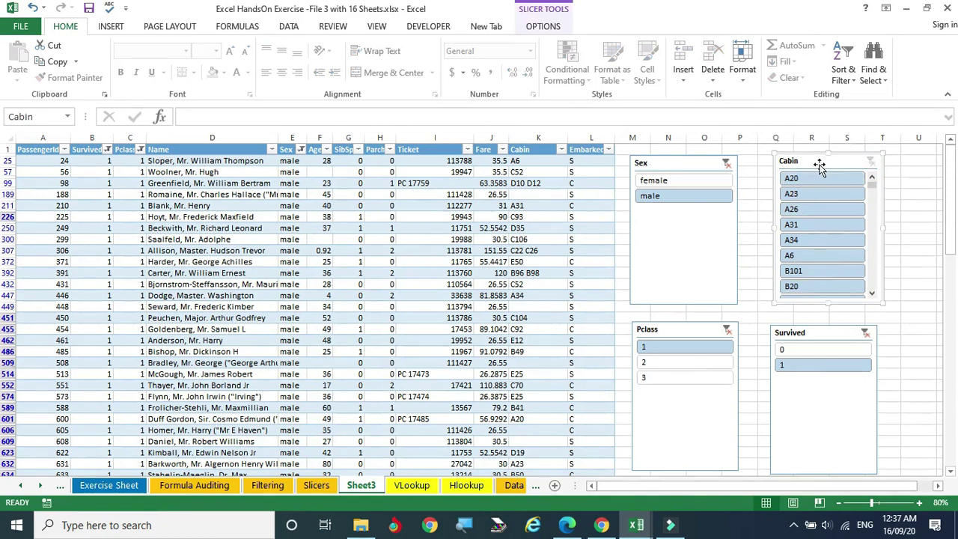
key(Delete)
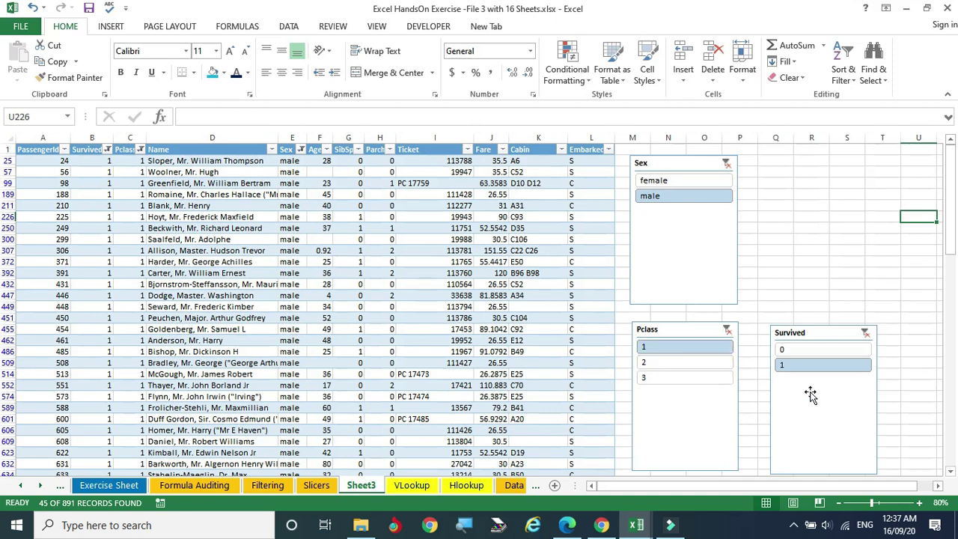
click(665, 412)
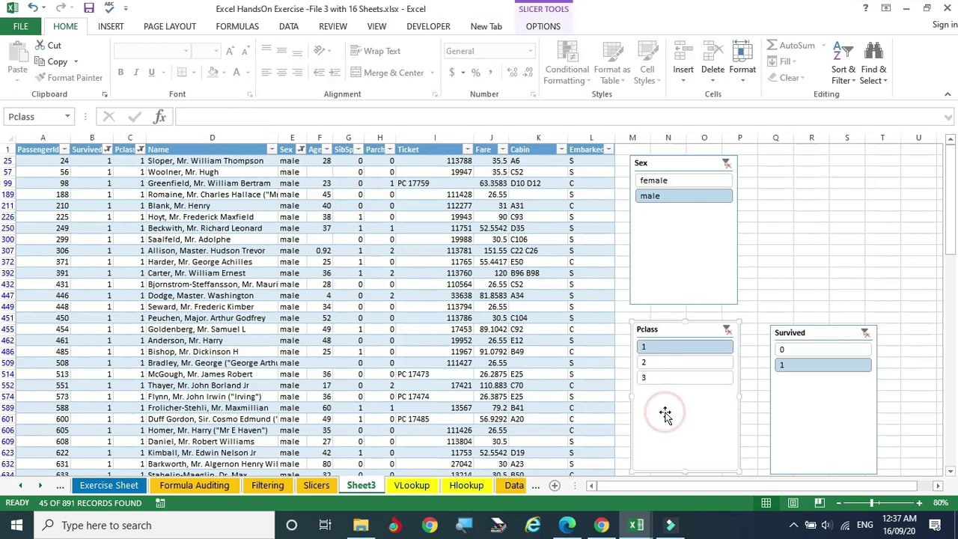
key(Delete)
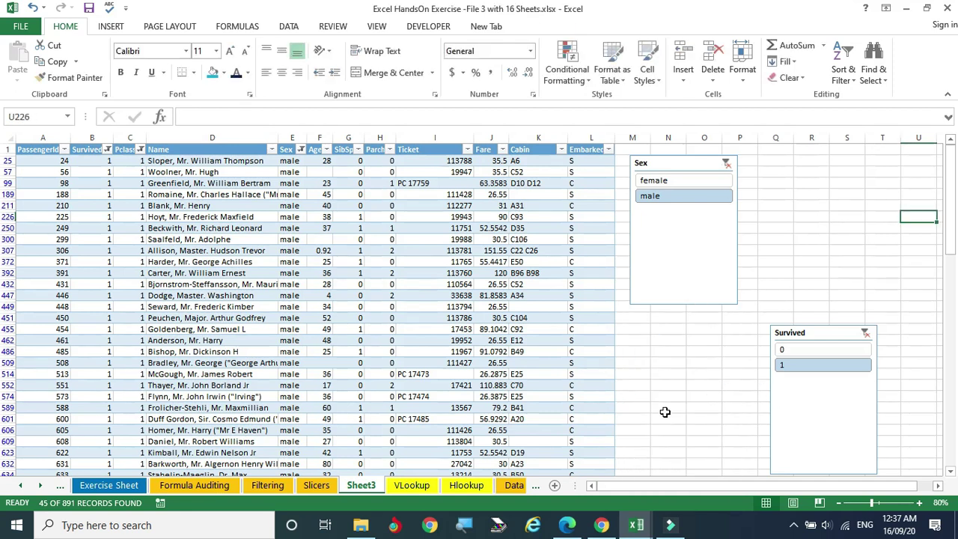
drag(827, 332, 812, 162)
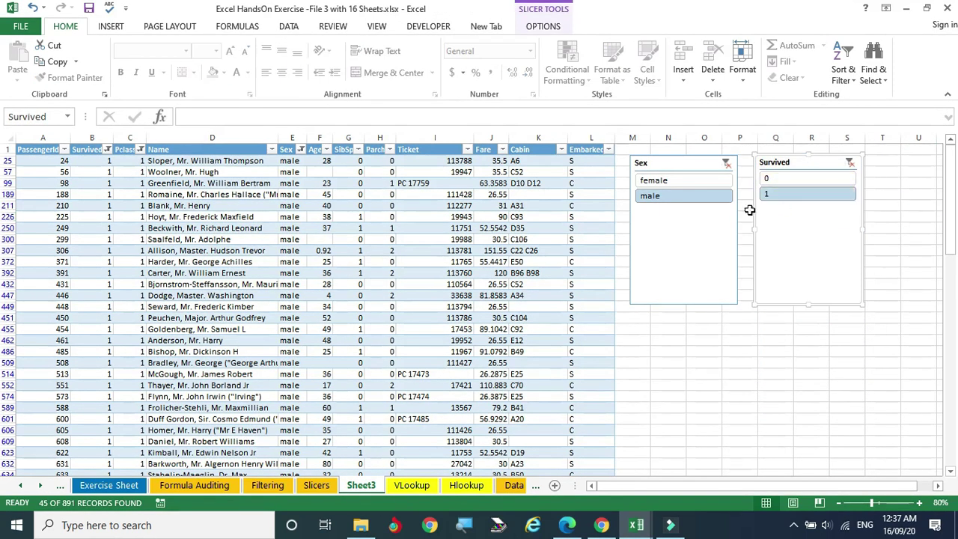
Step: Insert a slicer for the PassengerId field of the passenger table and place it below the Sex slicer
click(437, 249)
click(103, 27)
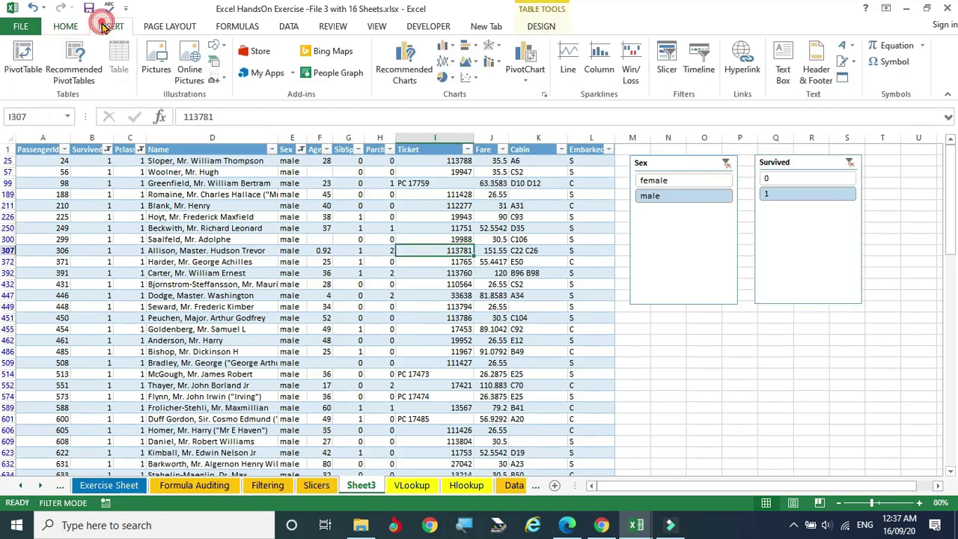
click(667, 56)
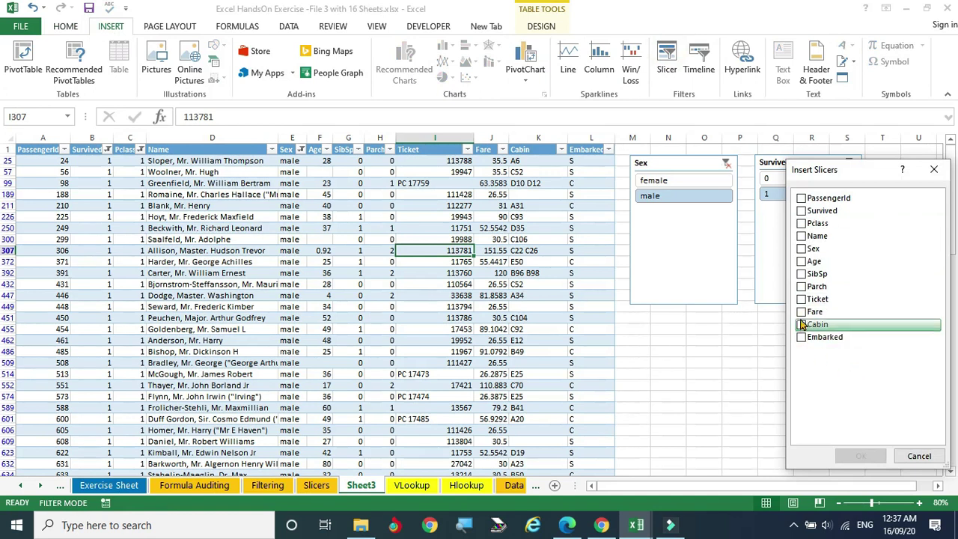
click(802, 199)
click(860, 456)
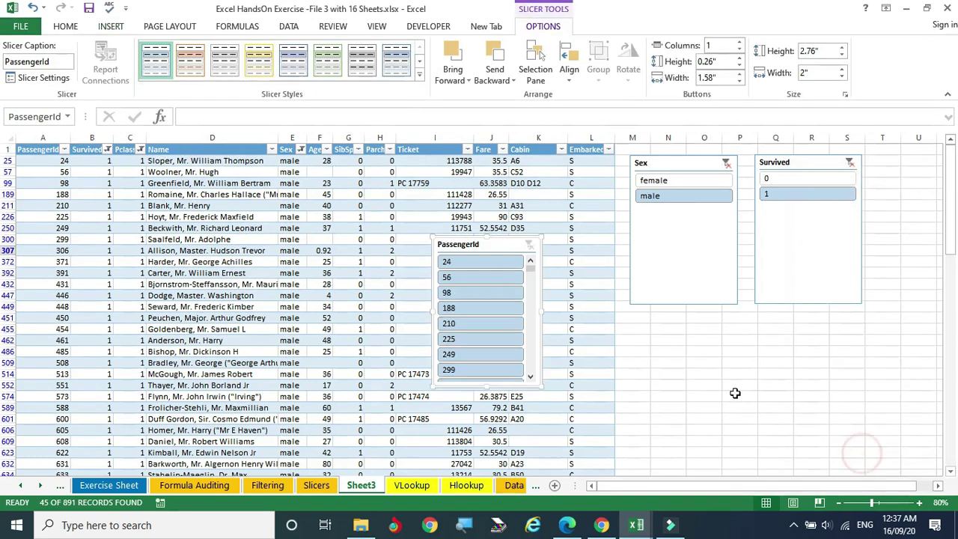
drag(455, 243, 648, 316)
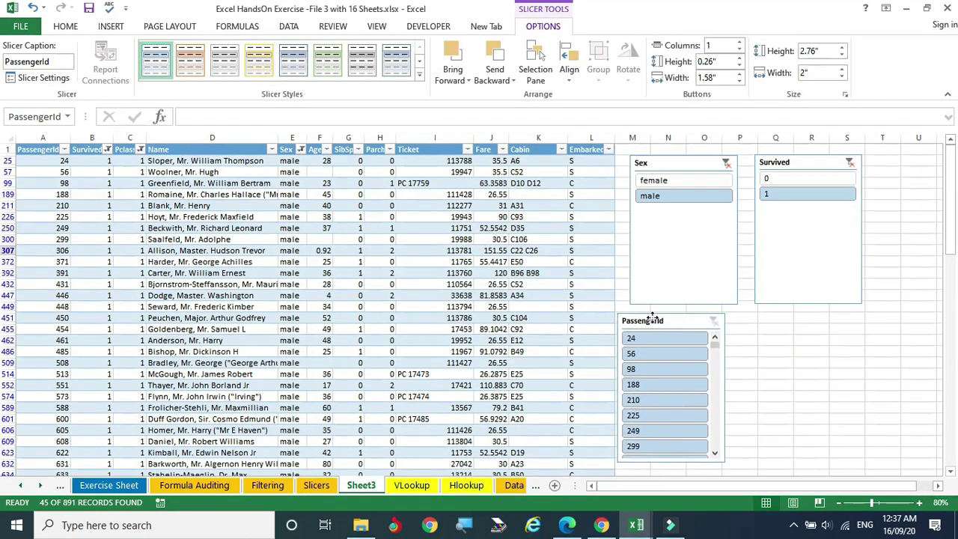
click(807, 346)
Step: Filter the table to PassengerId 24 and to 56 in turn with the slicer, and clear the PassengerId filter
click(671, 337)
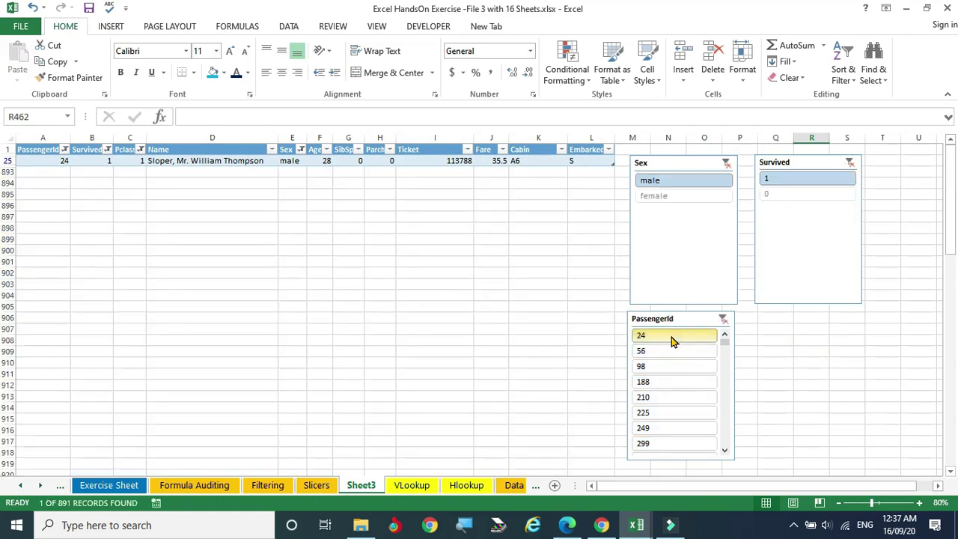
click(670, 350)
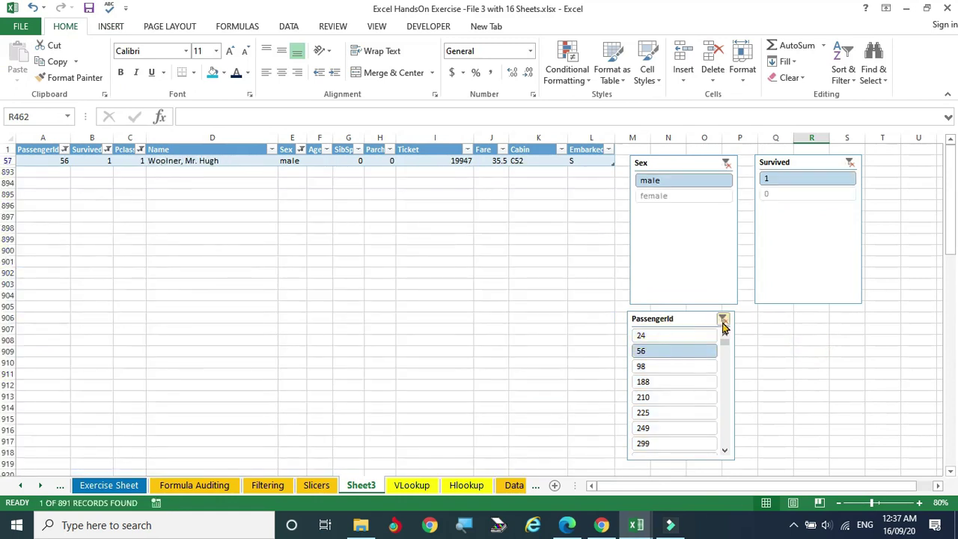
click(724, 318)
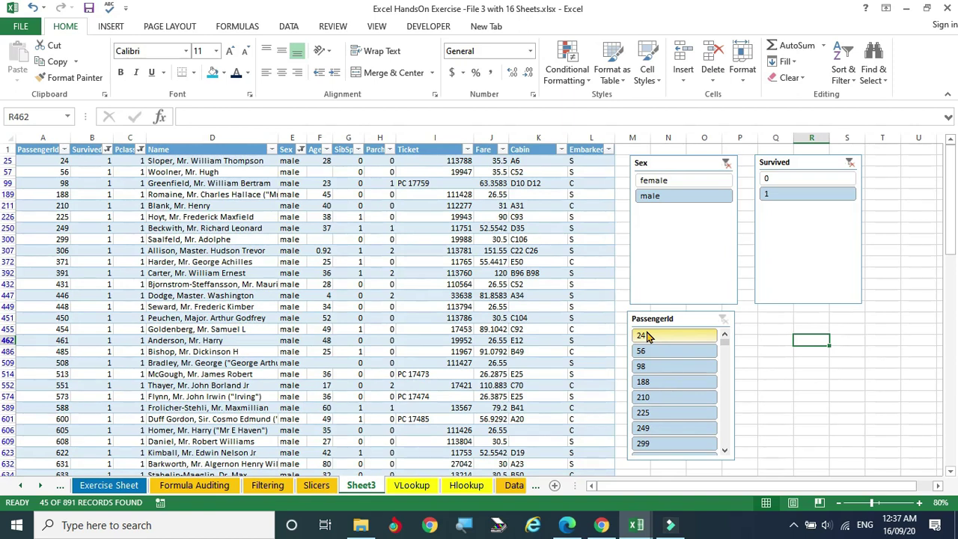
right_click(355, 486)
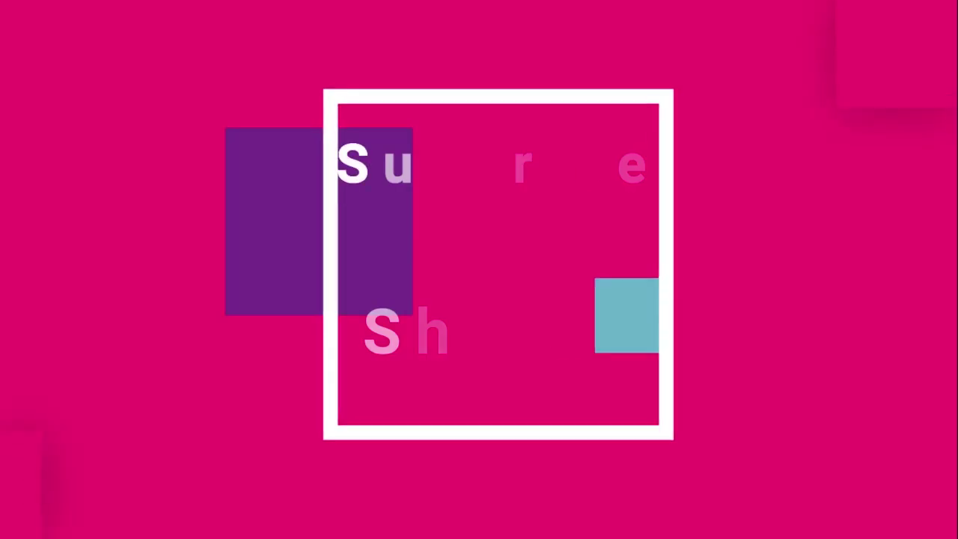